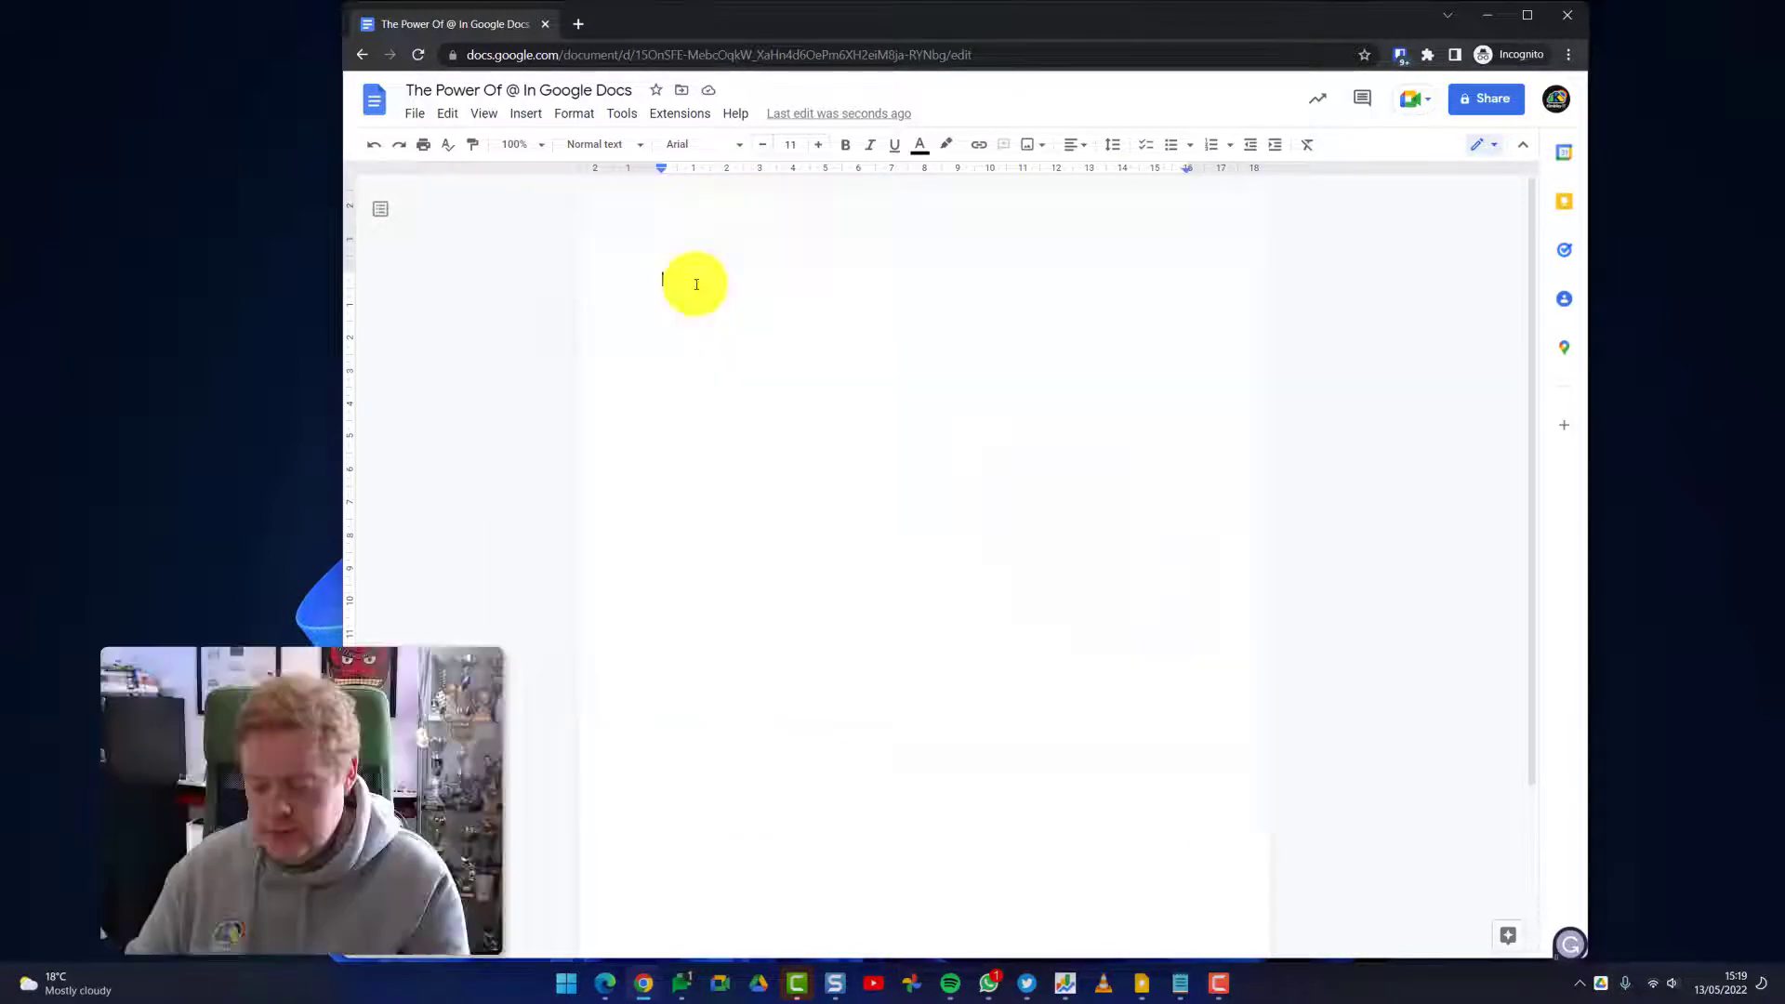
# Type @ and scroll through the menu's people, files, dates, tables and other sections, then return to the top
pyautogui.write('@')
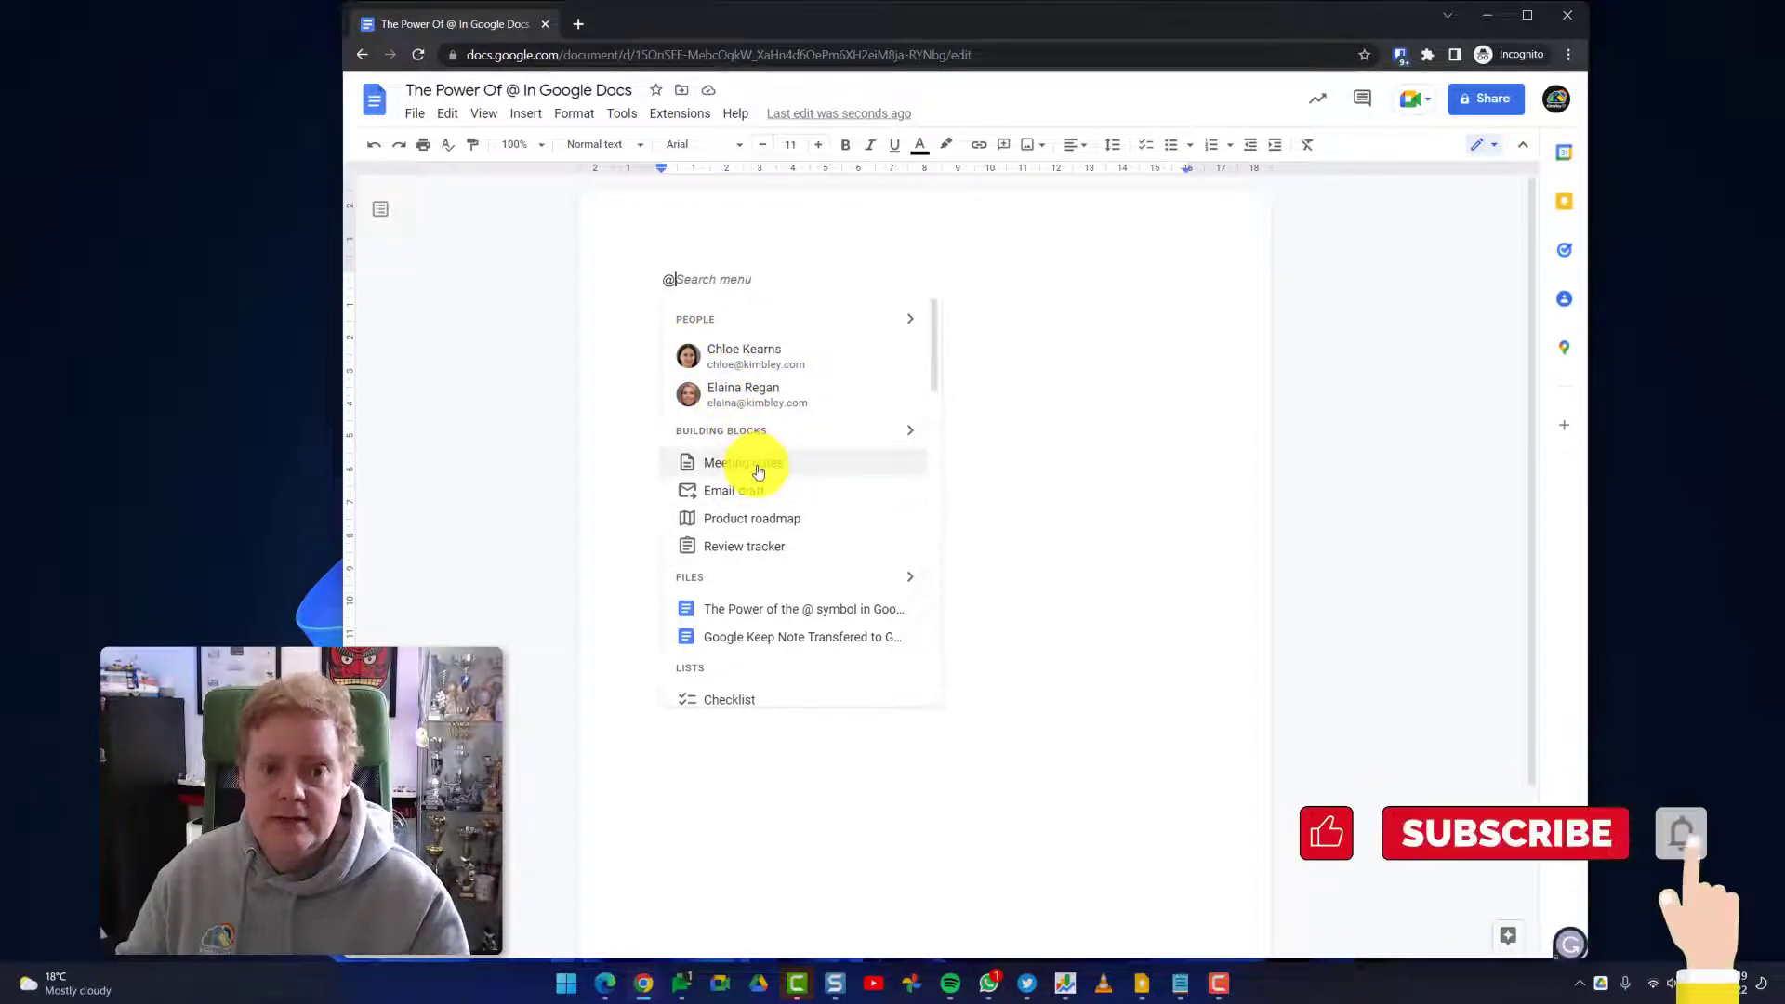
pyautogui.scroll(-1, 755, 468)
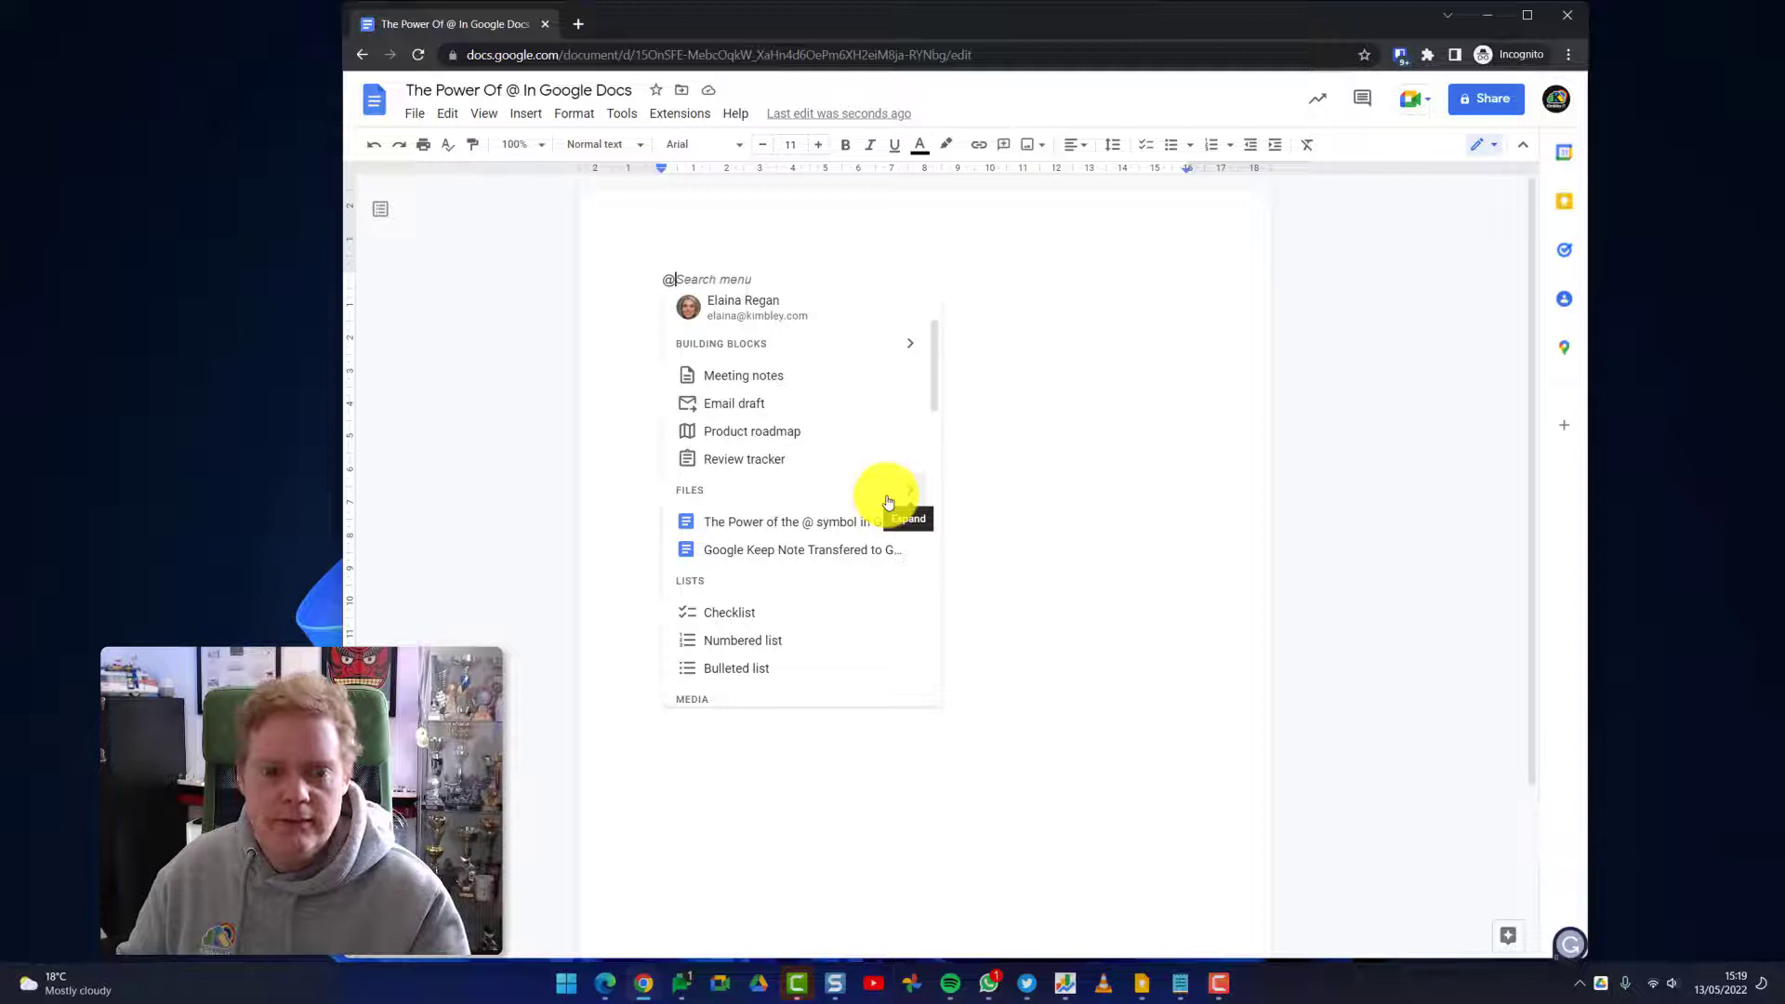
pyautogui.scroll(-2, 827, 534)
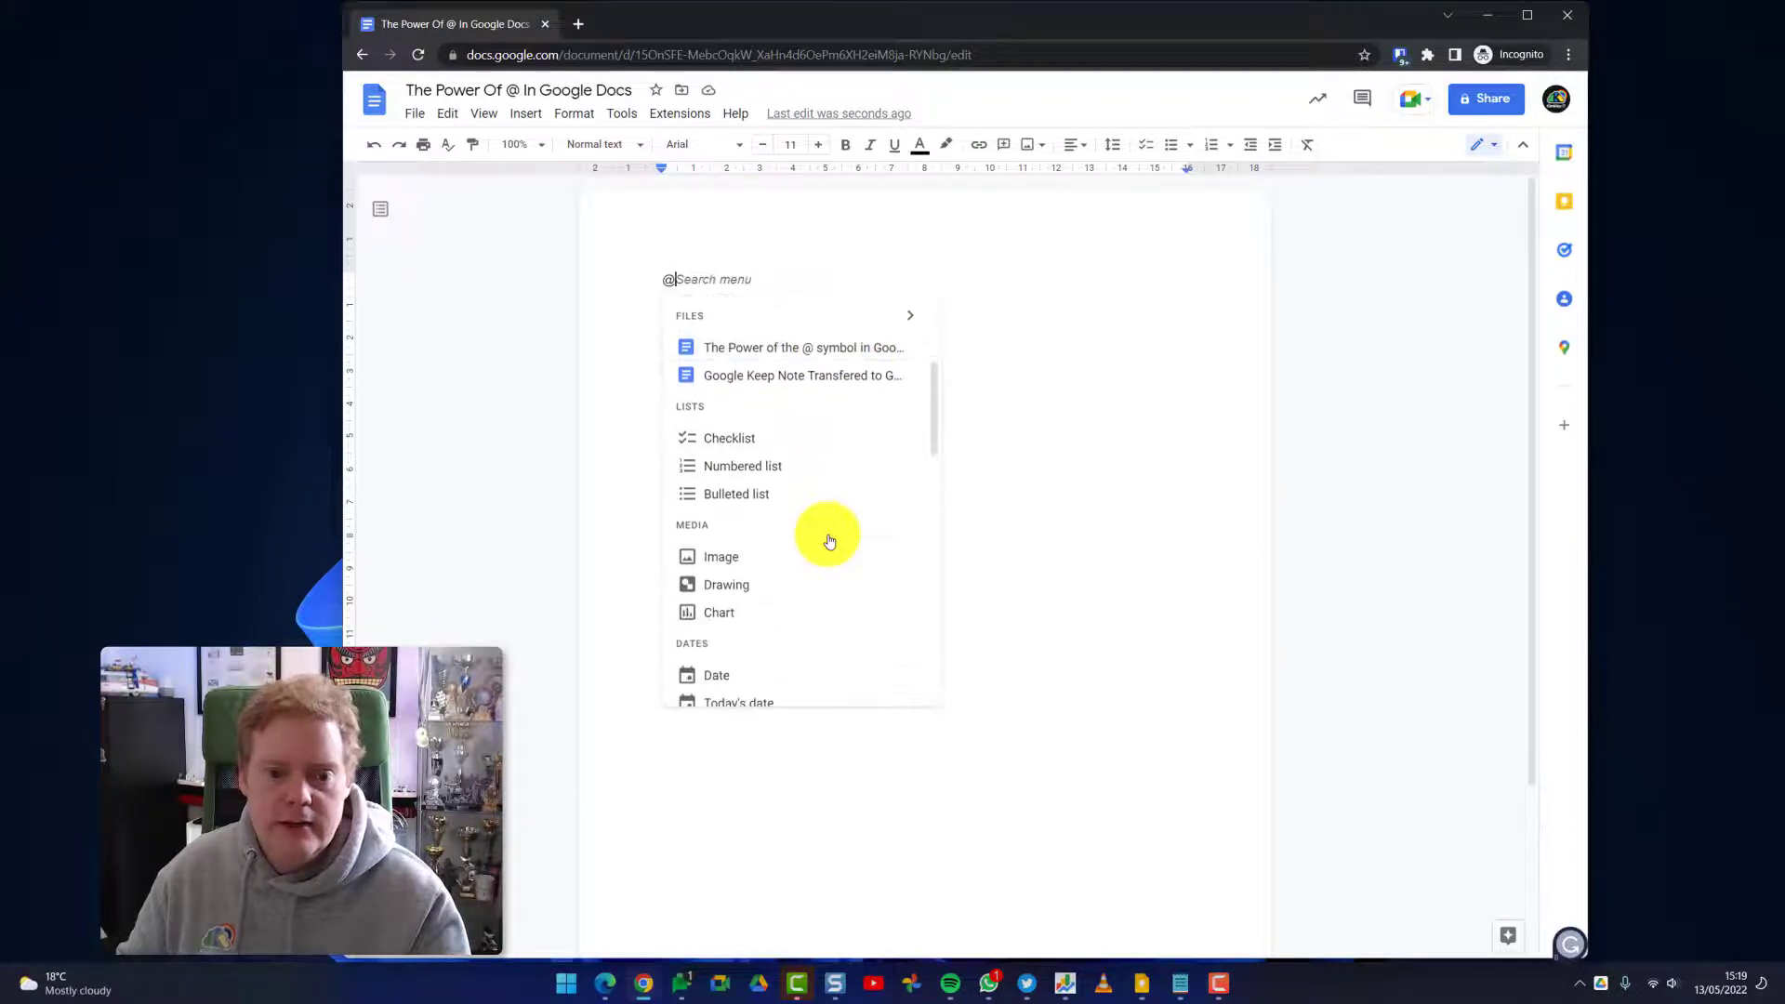
pyautogui.scroll(-4, 795, 493)
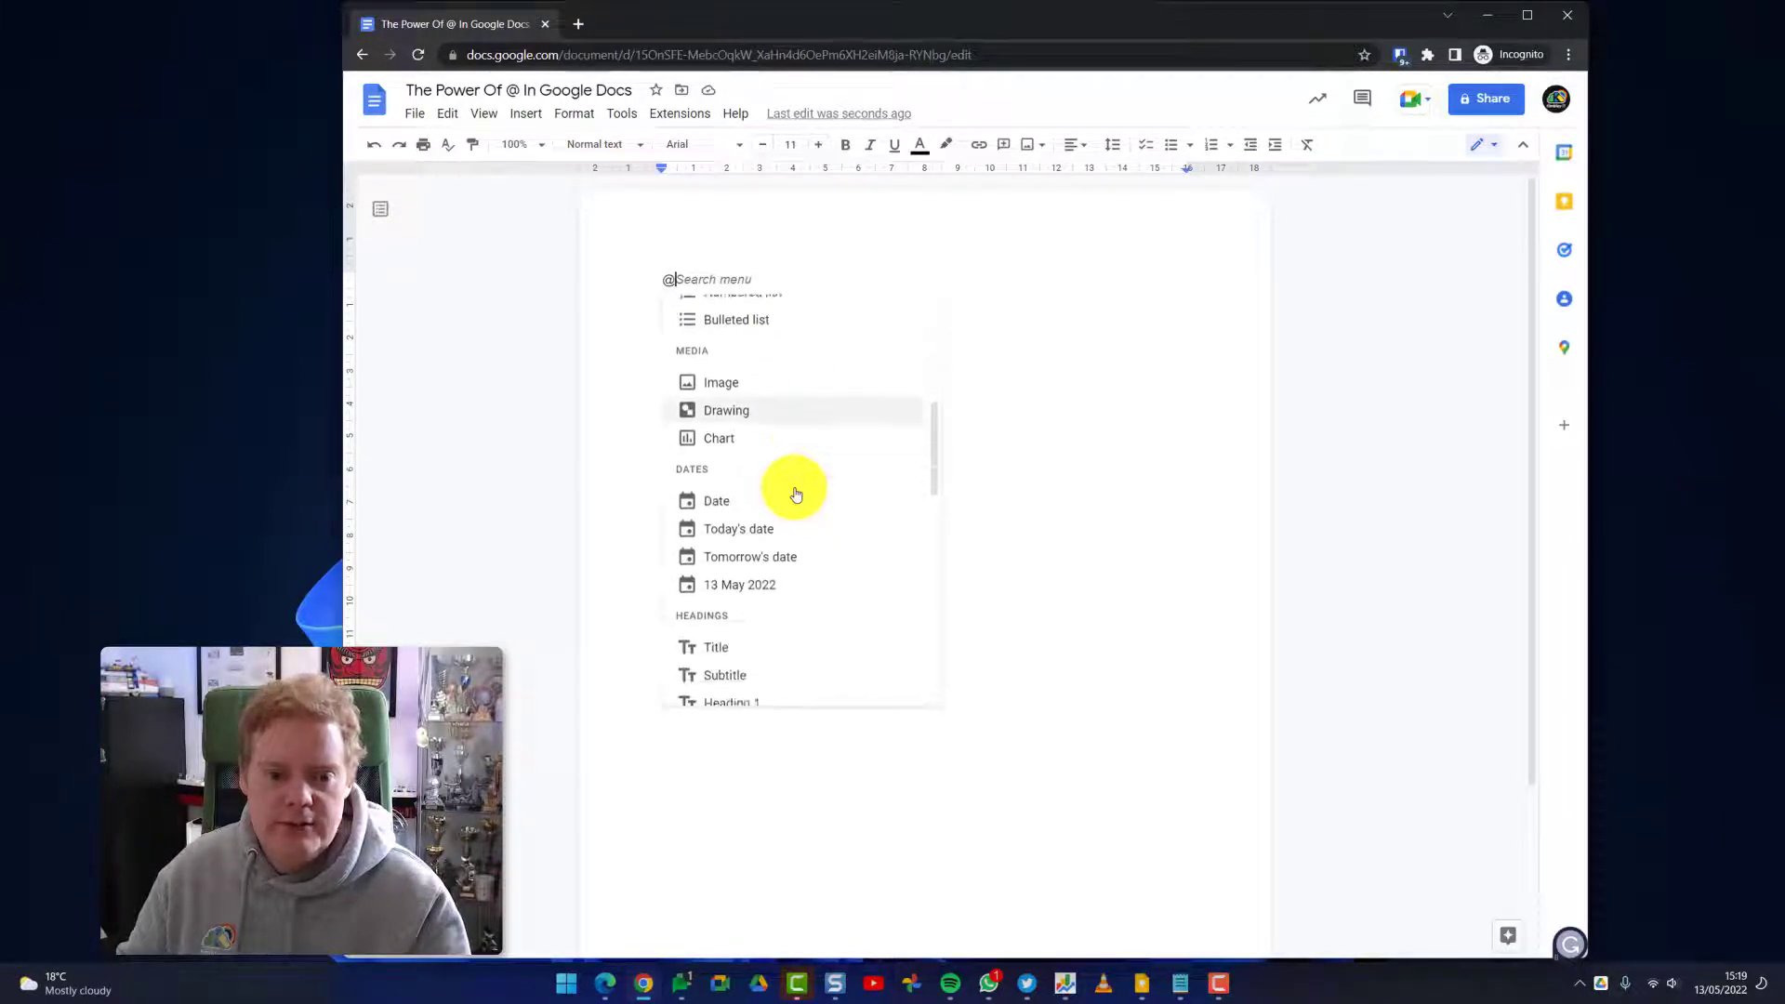
pyautogui.scroll(-5, 795, 494)
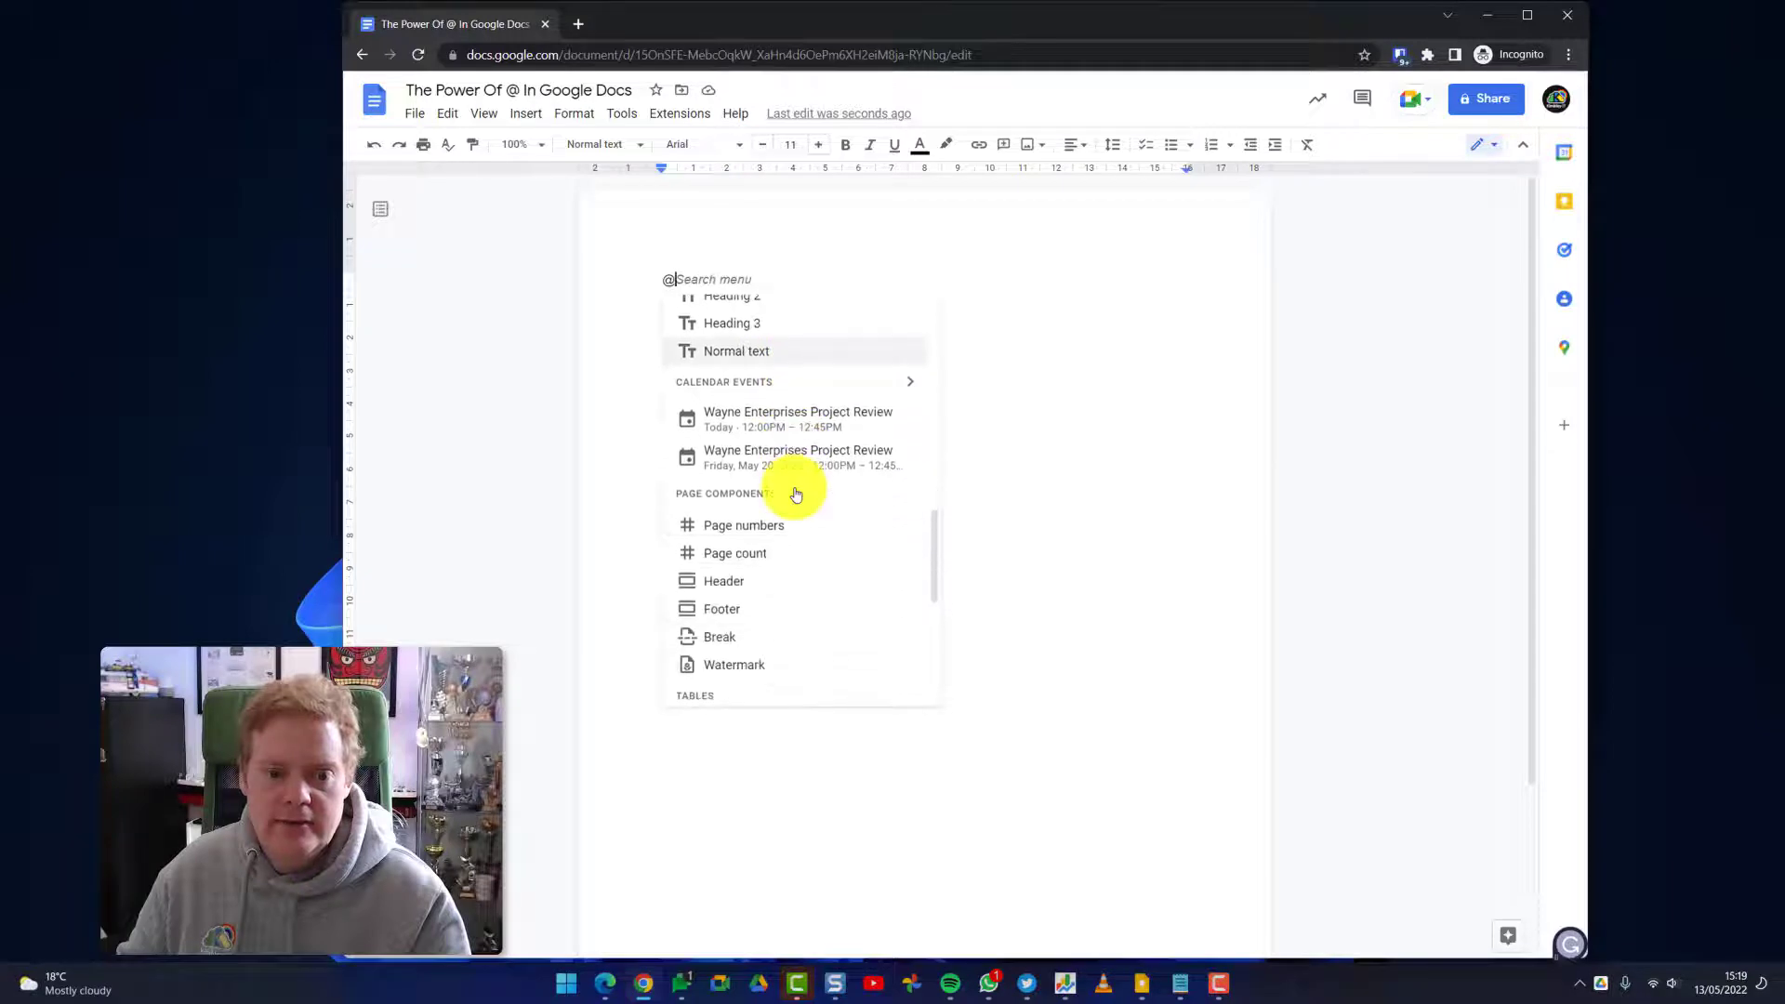
pyautogui.scroll(-1, 795, 493)
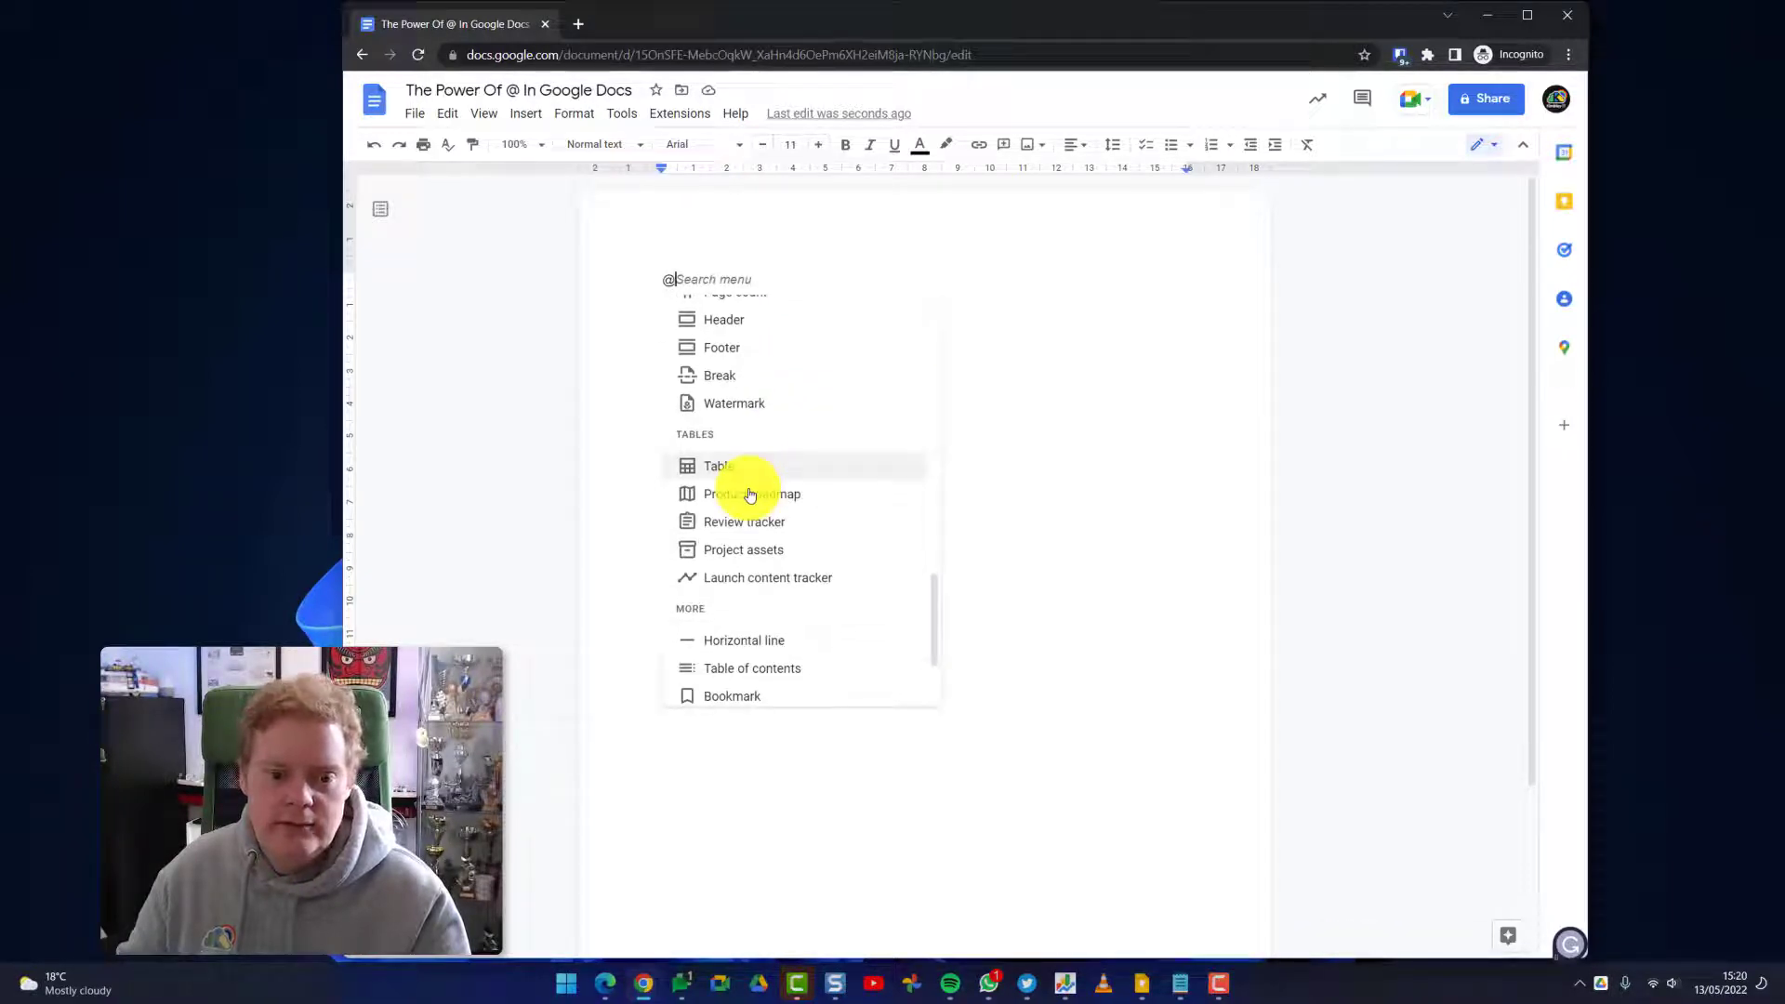
pyautogui.scroll(10, 750, 495)
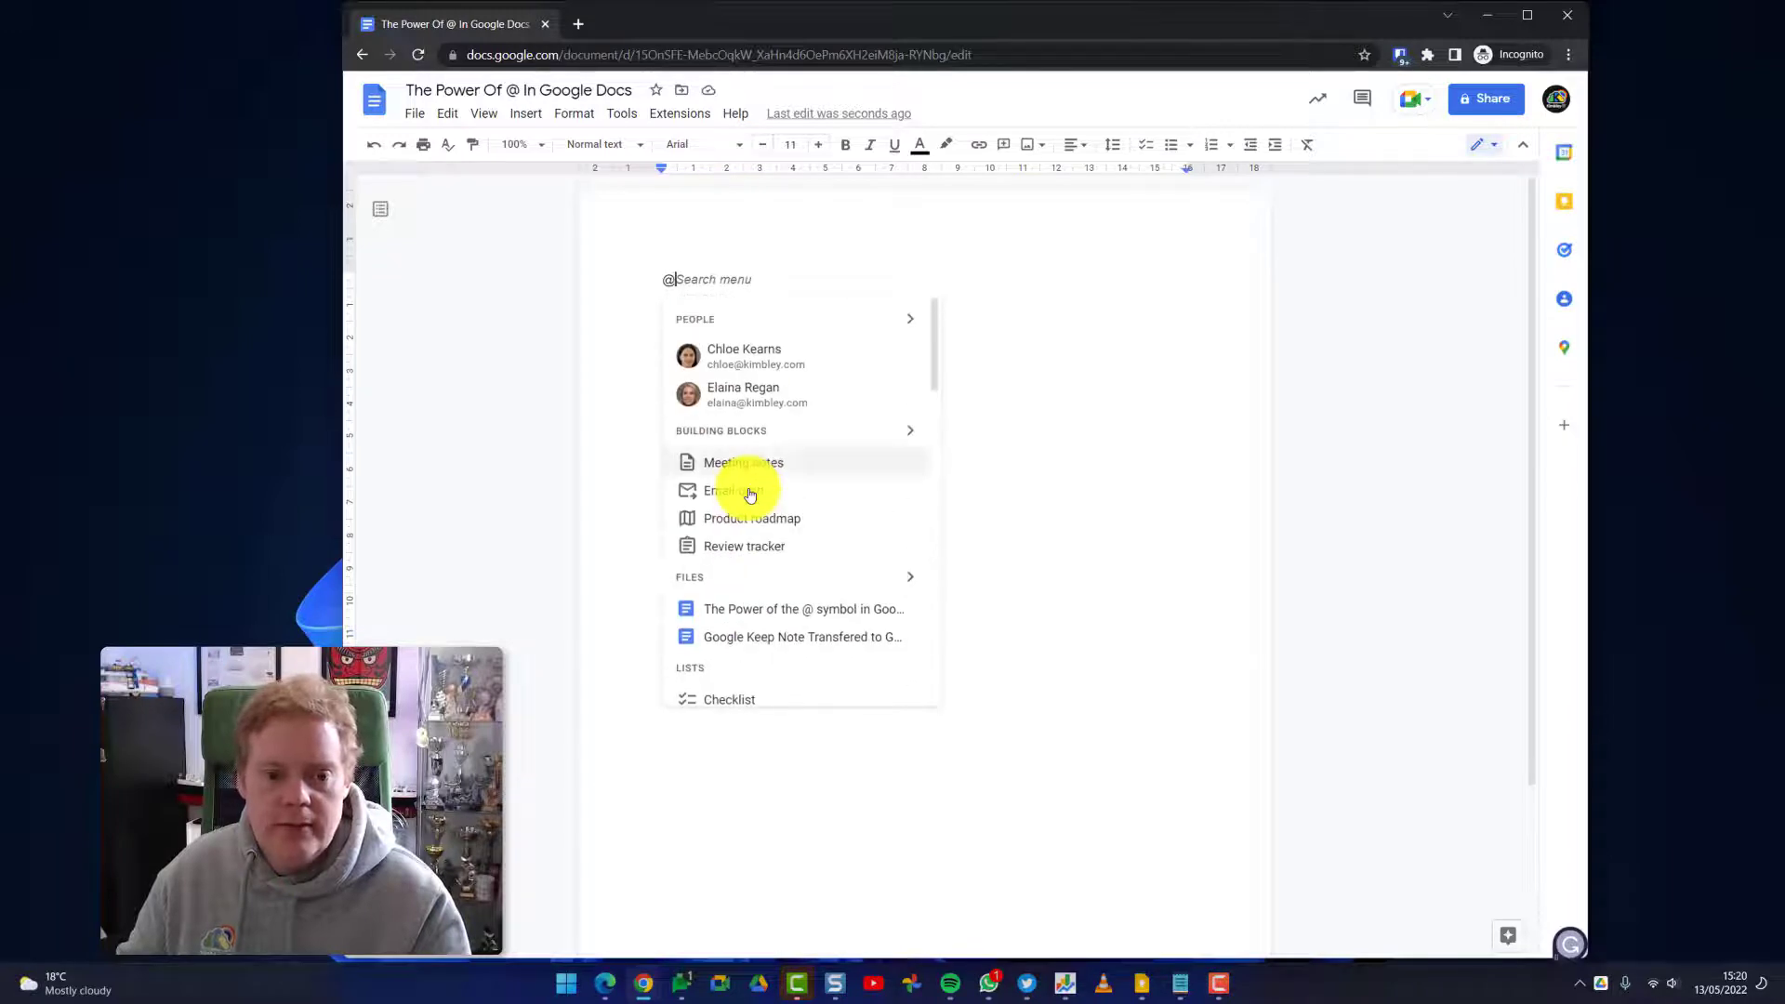
# Insert meeting notes for the 20 May Wayne Enterprises Project Review calendar event
pyautogui.click(746, 467)
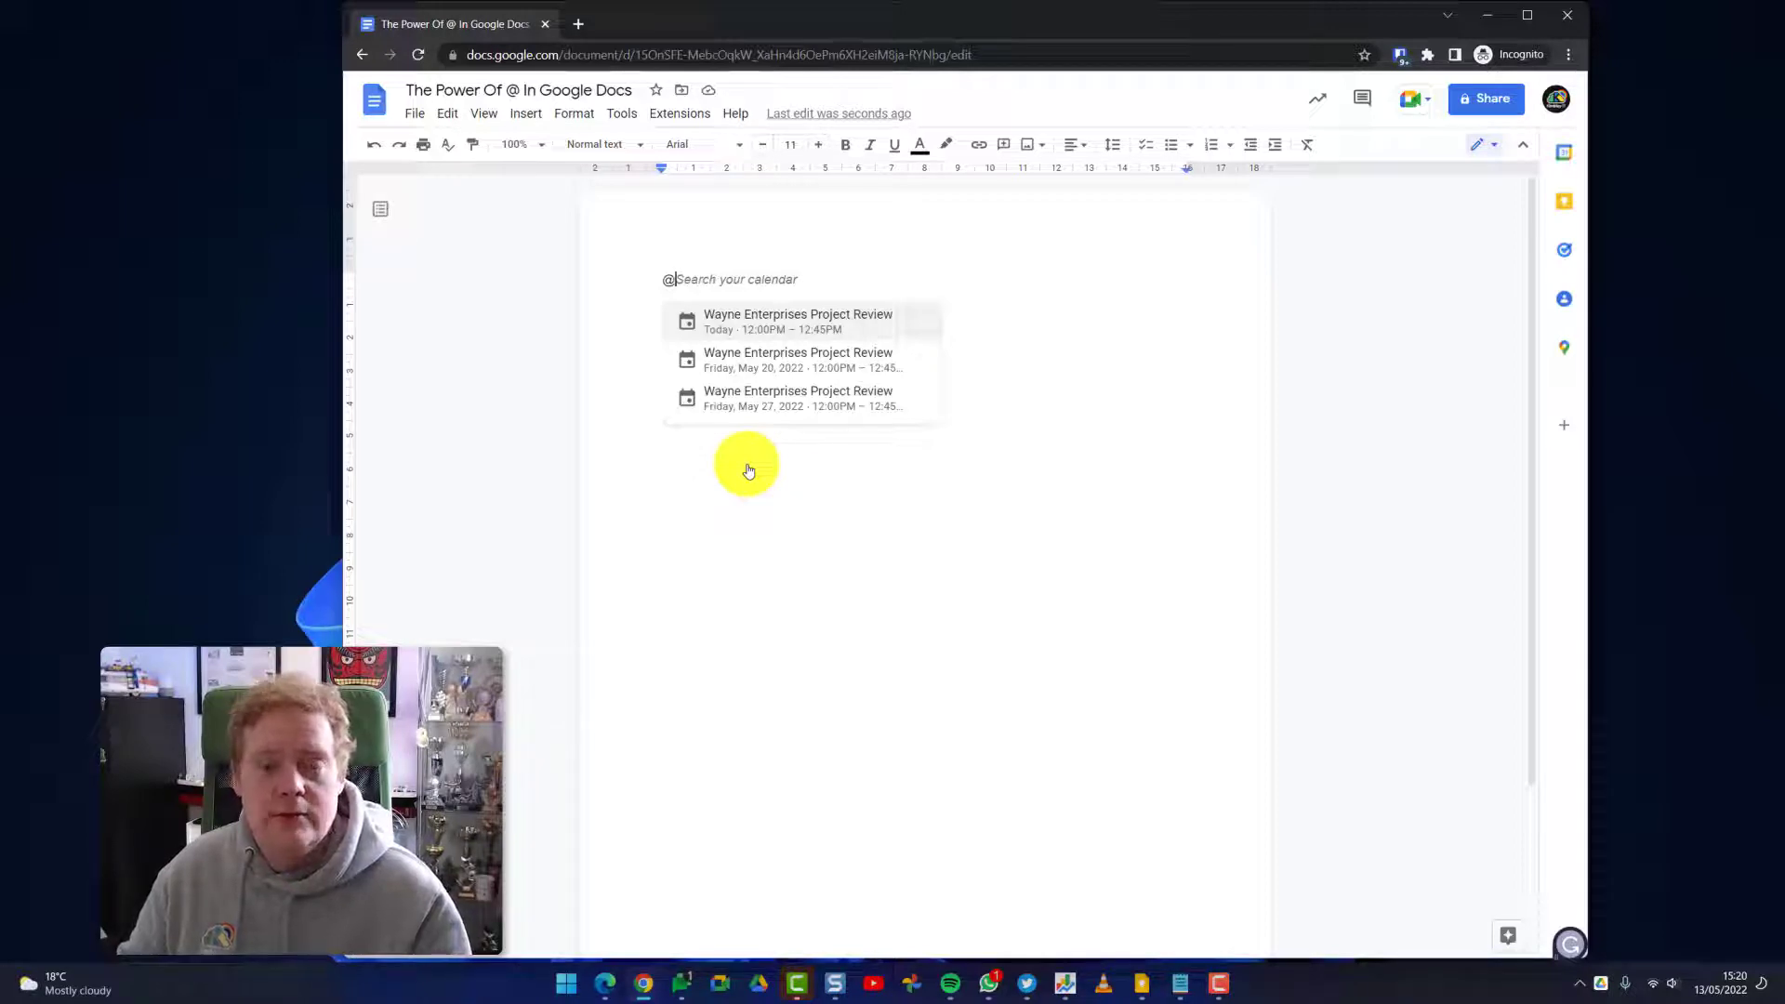
pyautogui.click(759, 362)
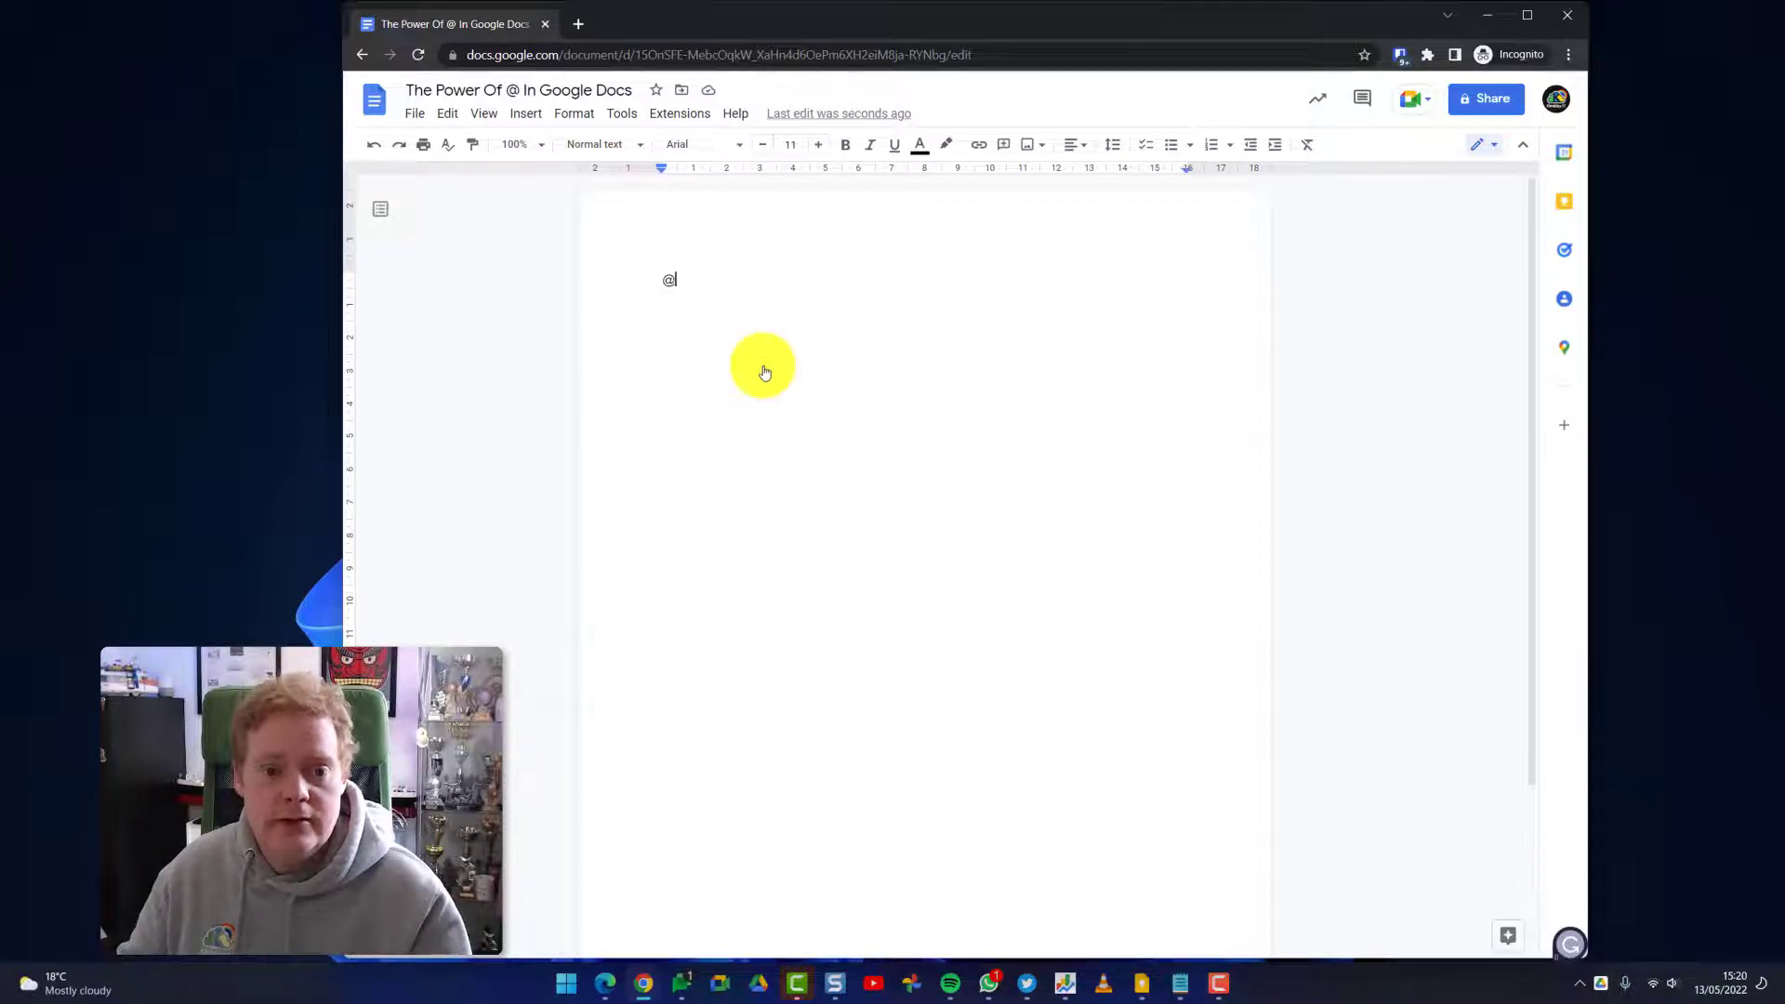
pyautogui.moveTo(575, 313)
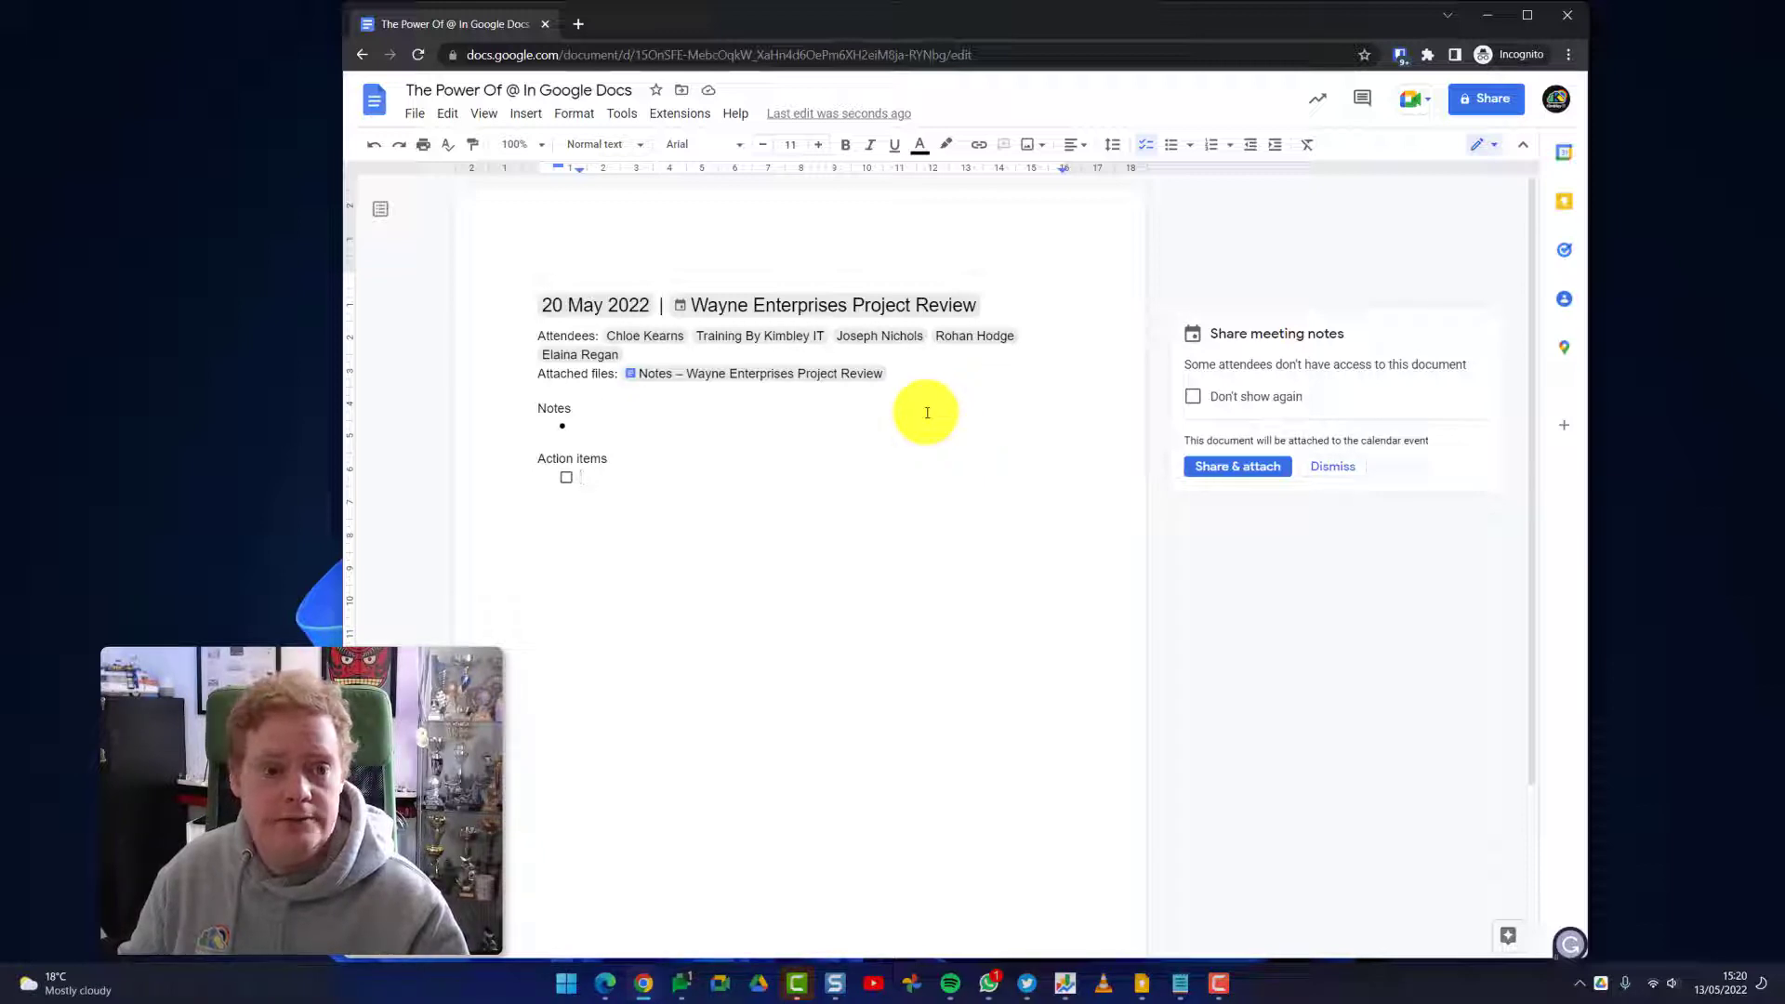
# Undo the meeting notes and insert an Email draft block from the @ menu
pyautogui.click(373, 146)
pyautogui.click(373, 149)
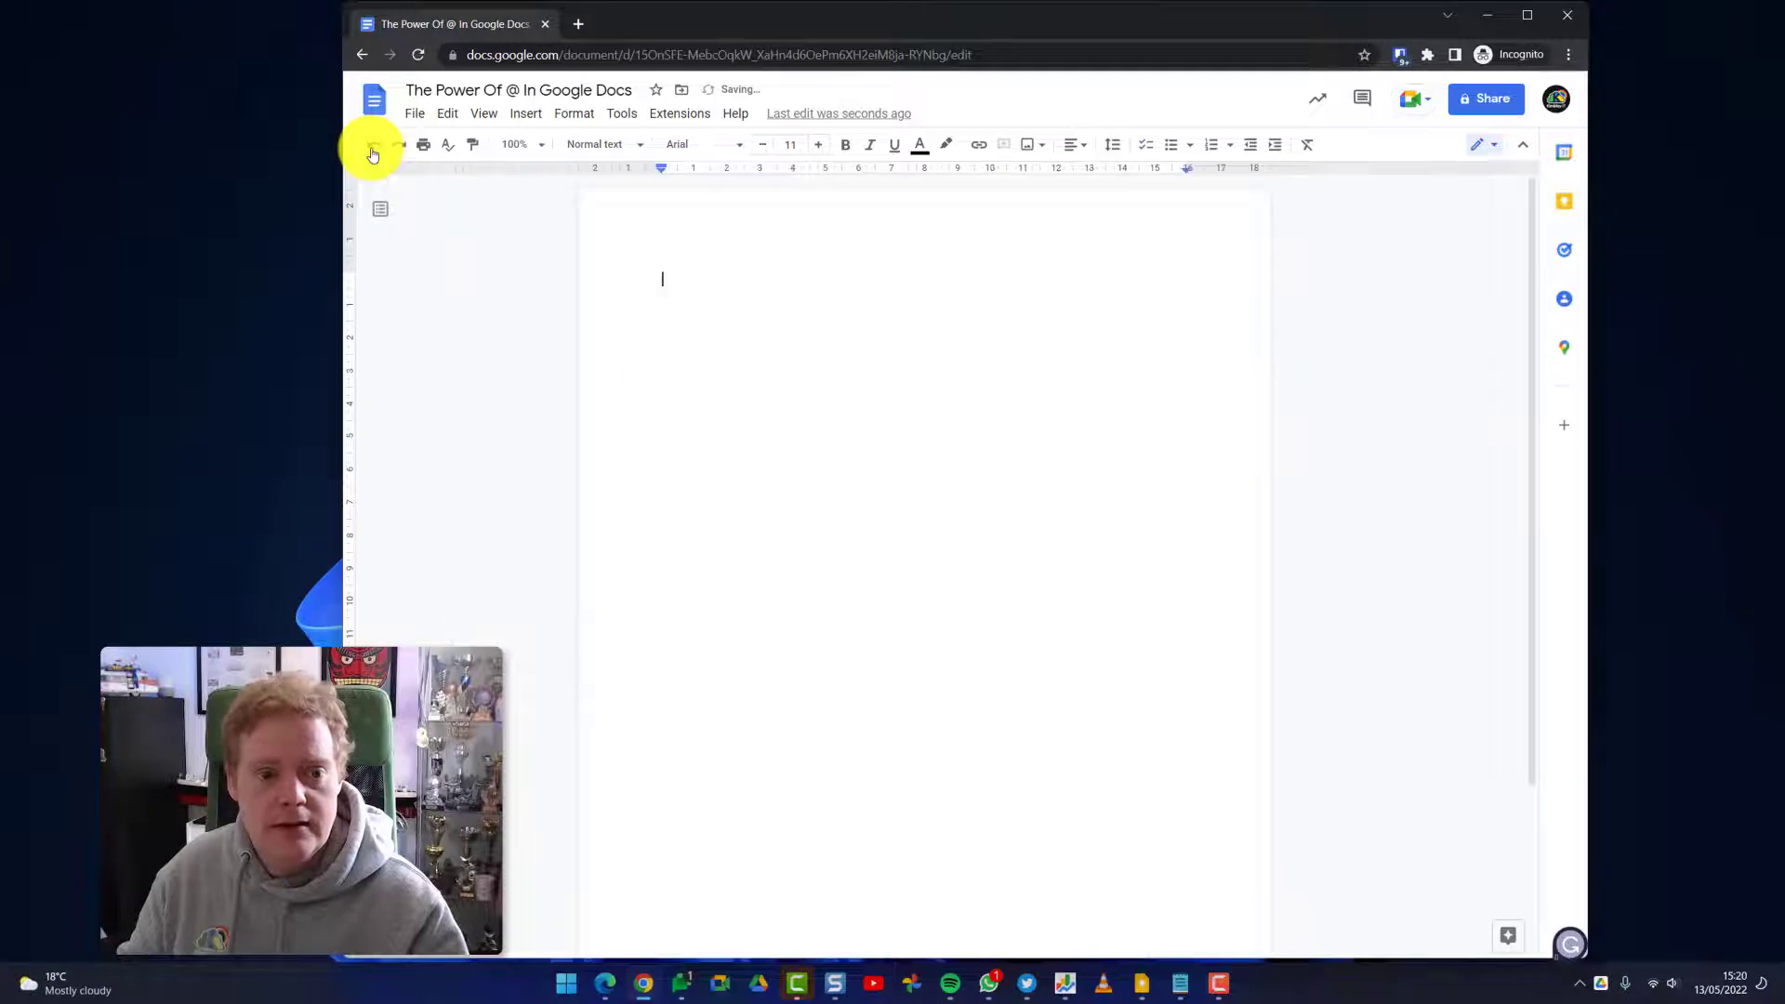
pyautogui.write('@')
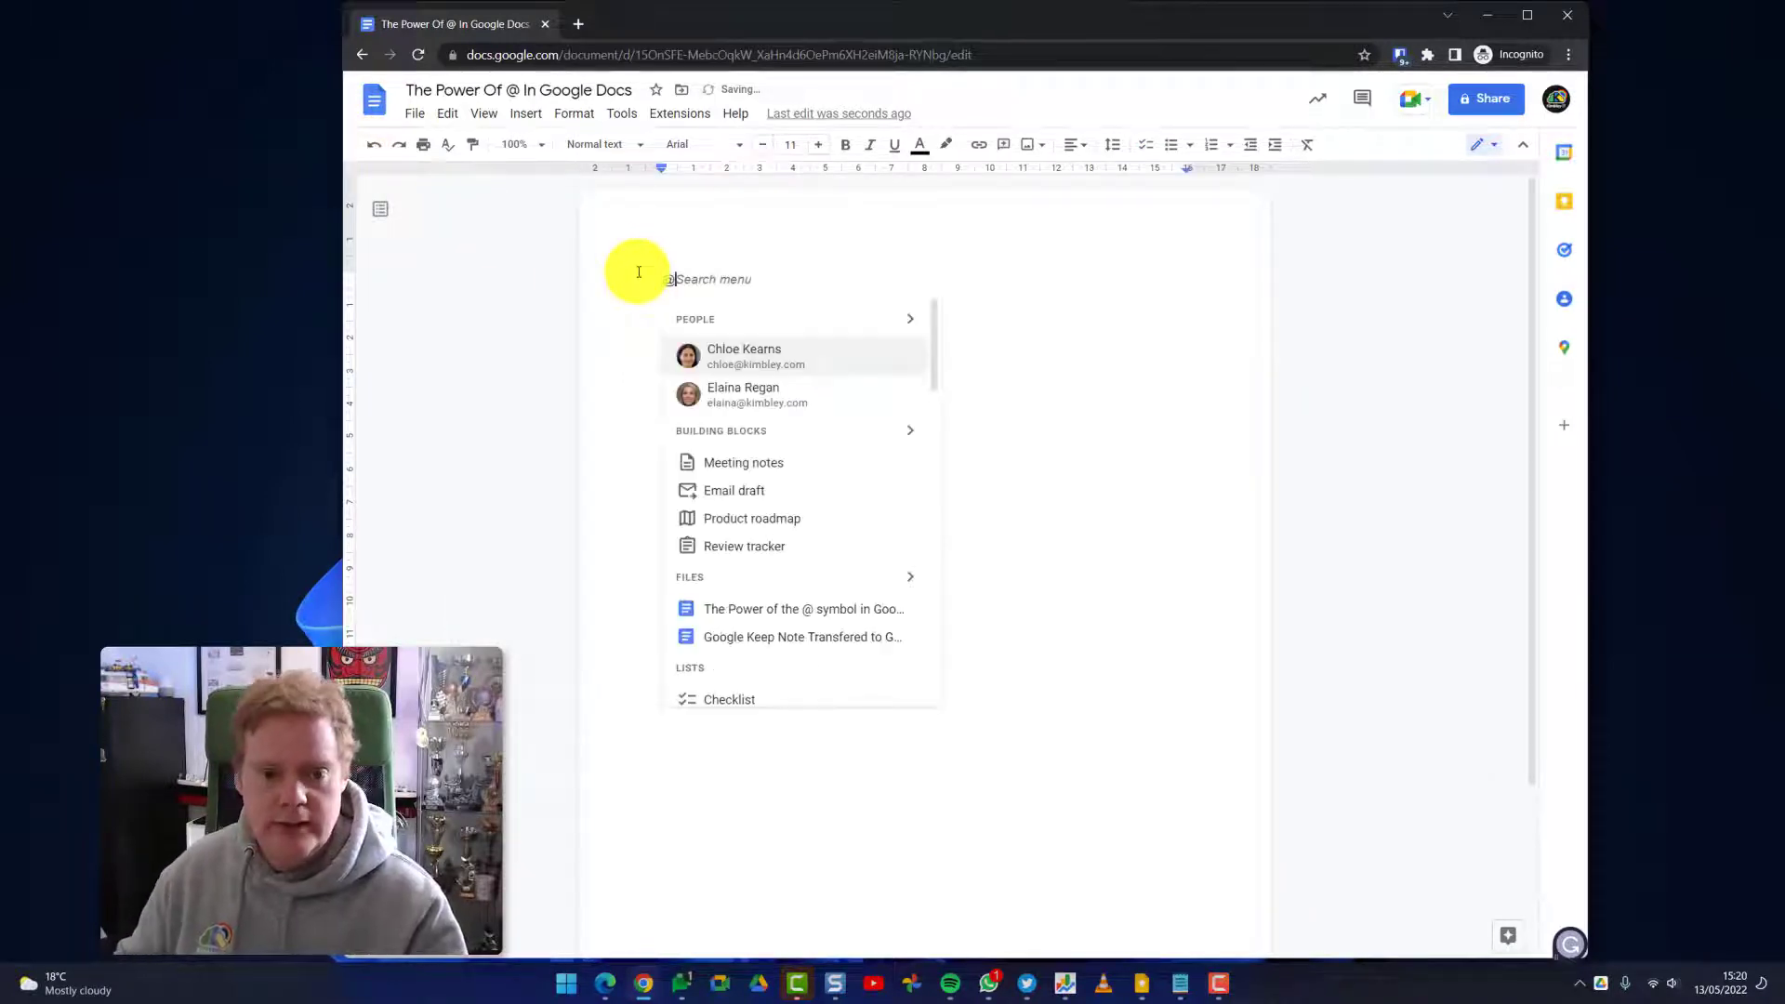
pyautogui.click(738, 486)
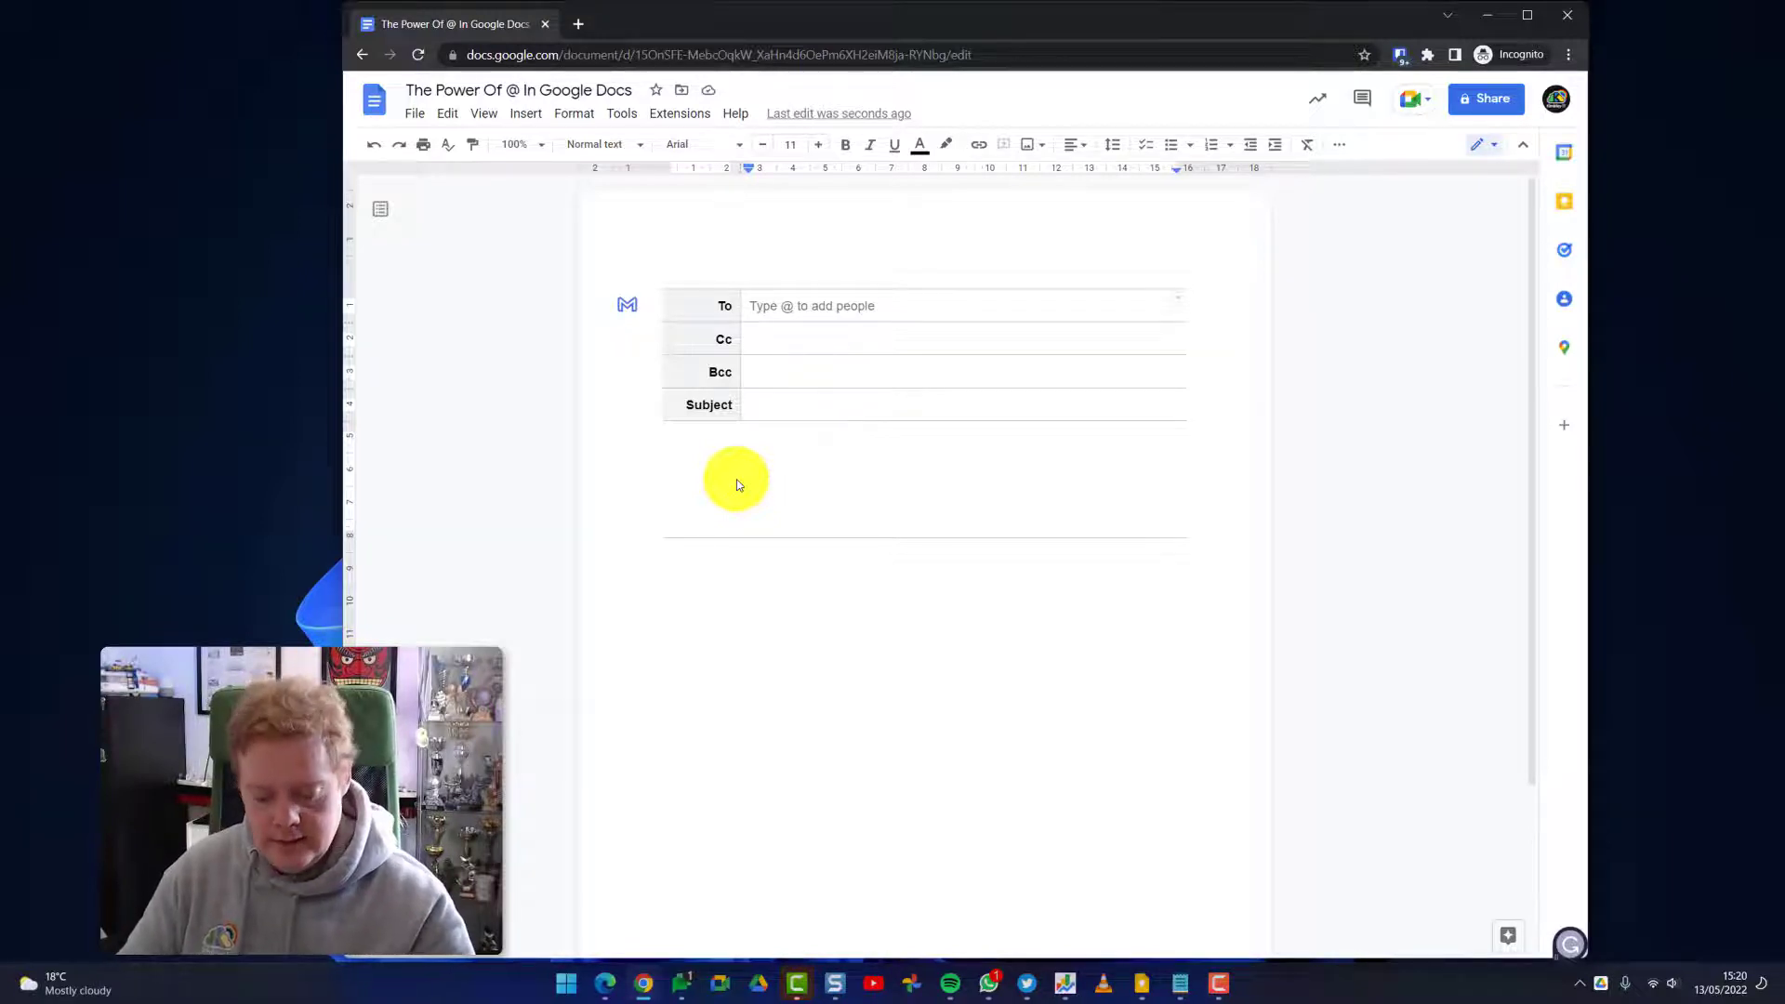
# Add a colleague as a contact chip in the email's To field
pyautogui.write('cho')
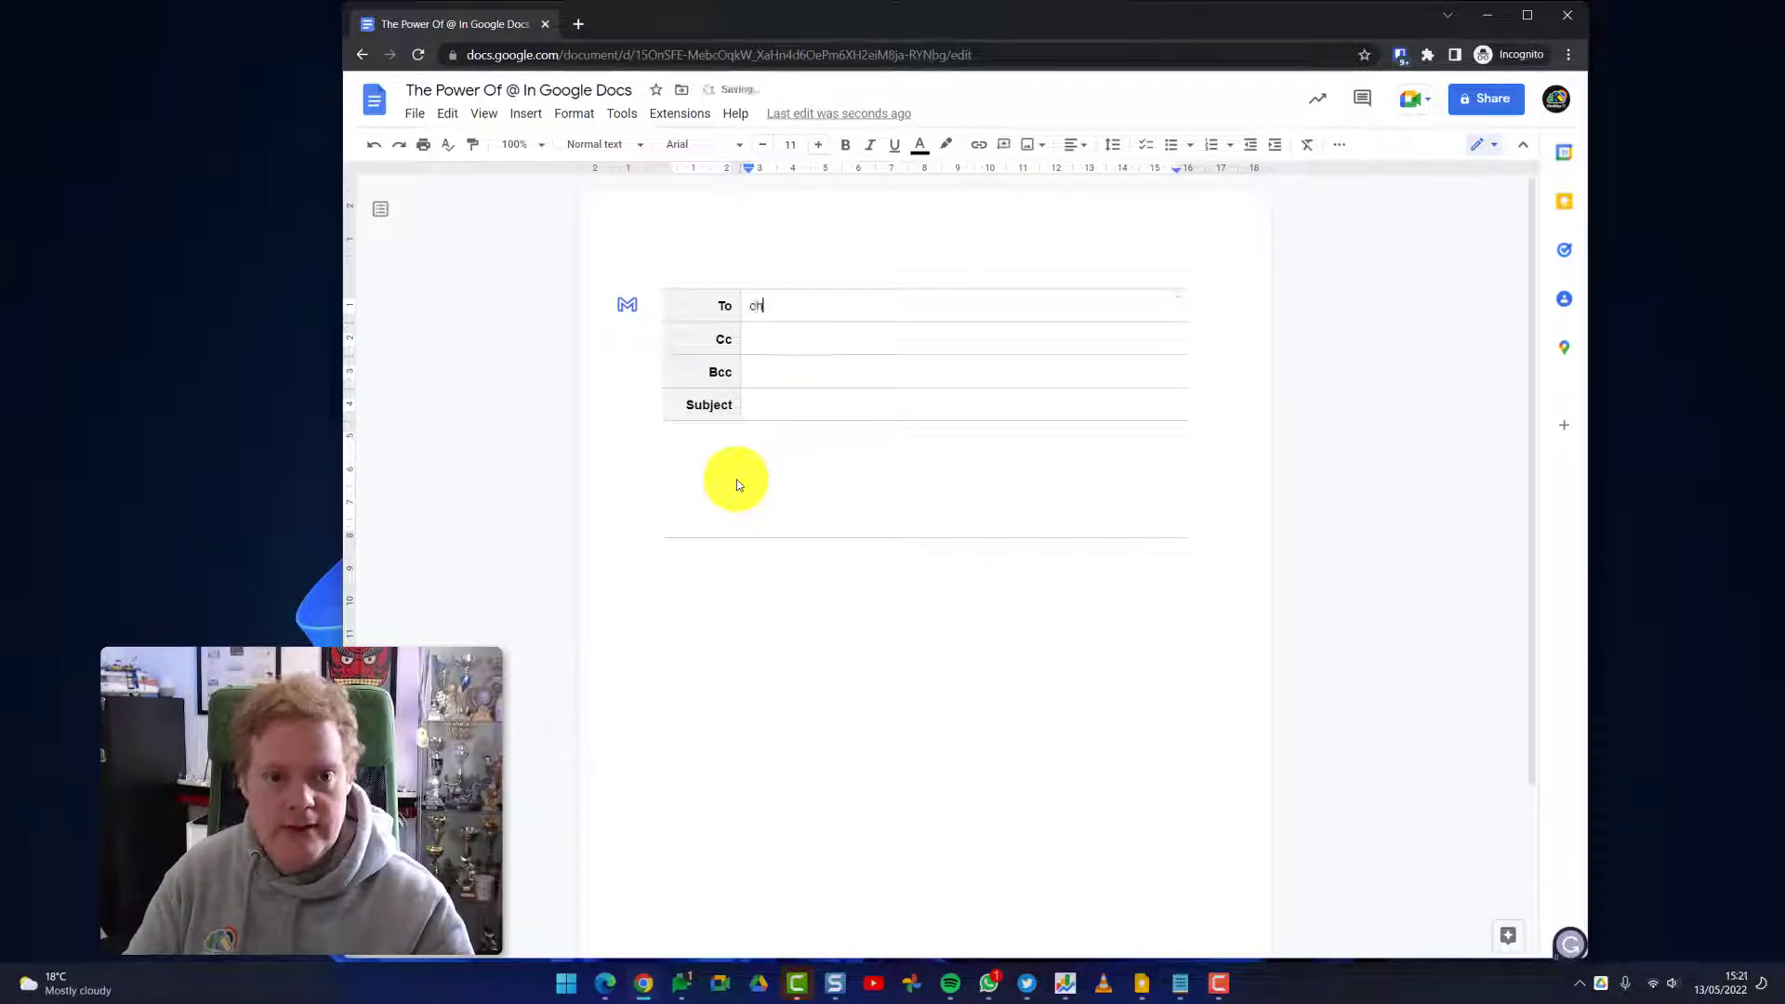
pyautogui.press('BackSpace')
pyautogui.press('BackSpace')
pyautogui.write('hloe')
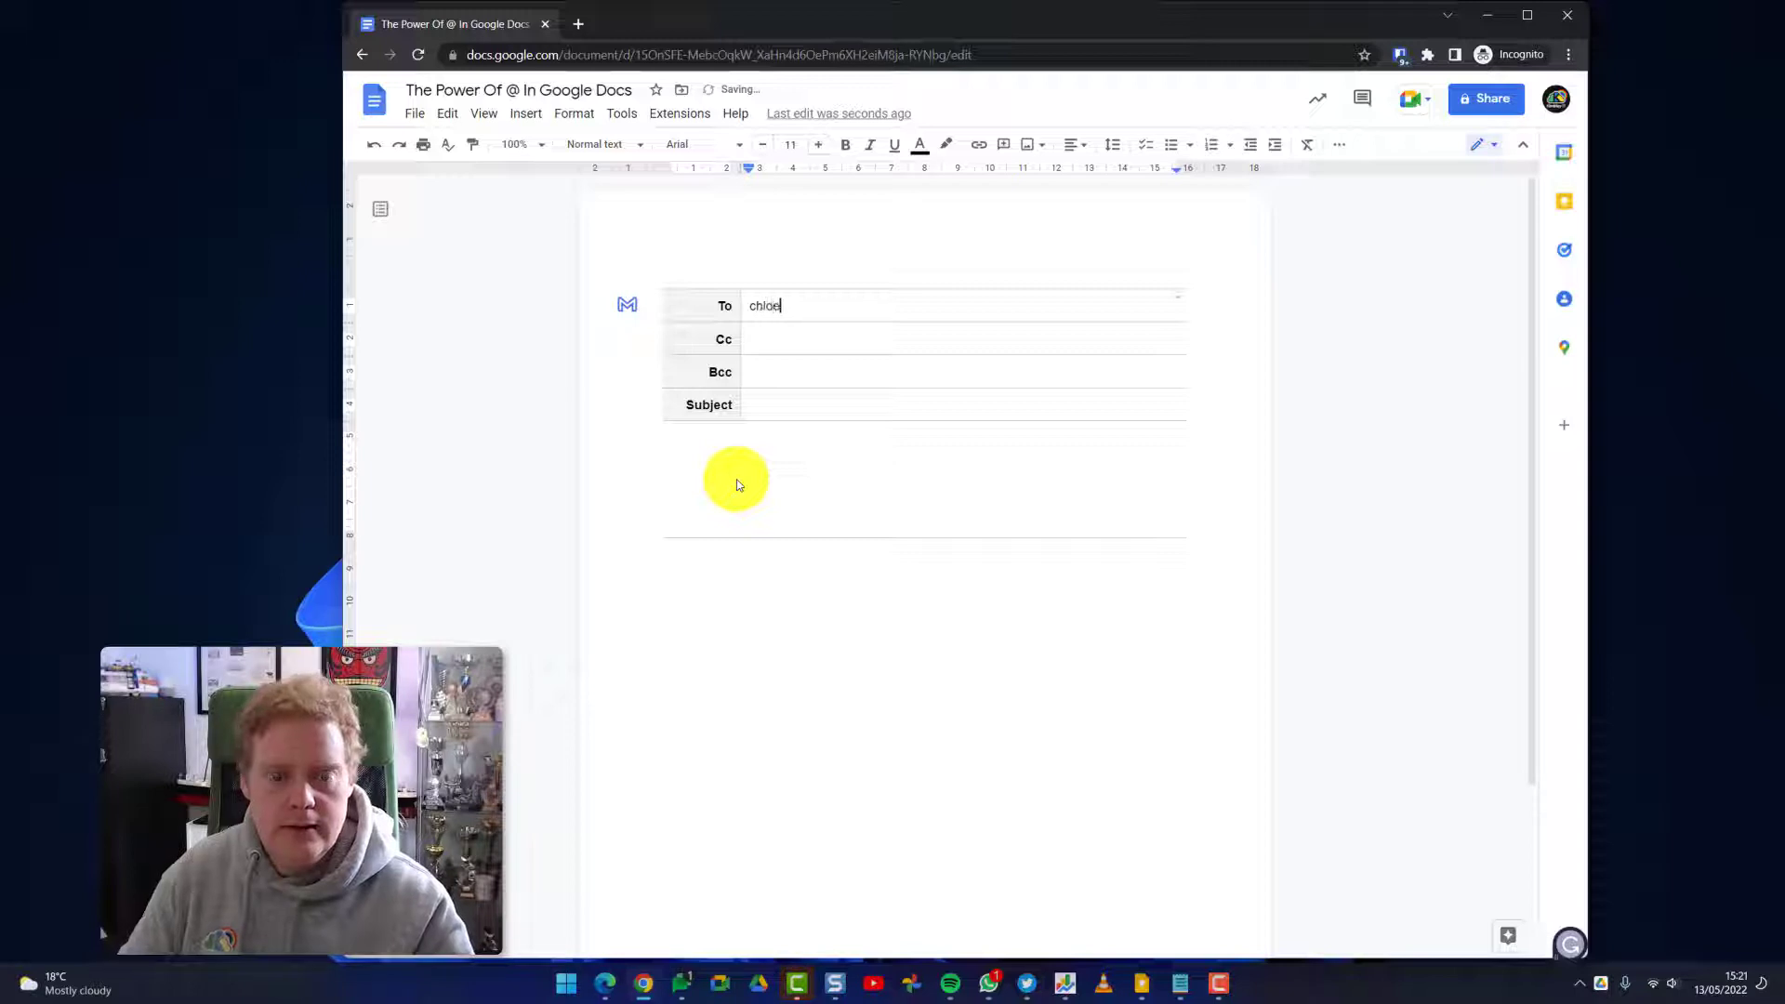
pyautogui.press('BackSpace')
pyautogui.press('BackSpace')
pyautogui.press('BackSpace')
pyautogui.press('BackSpace')
pyautogui.press('BackSpace')
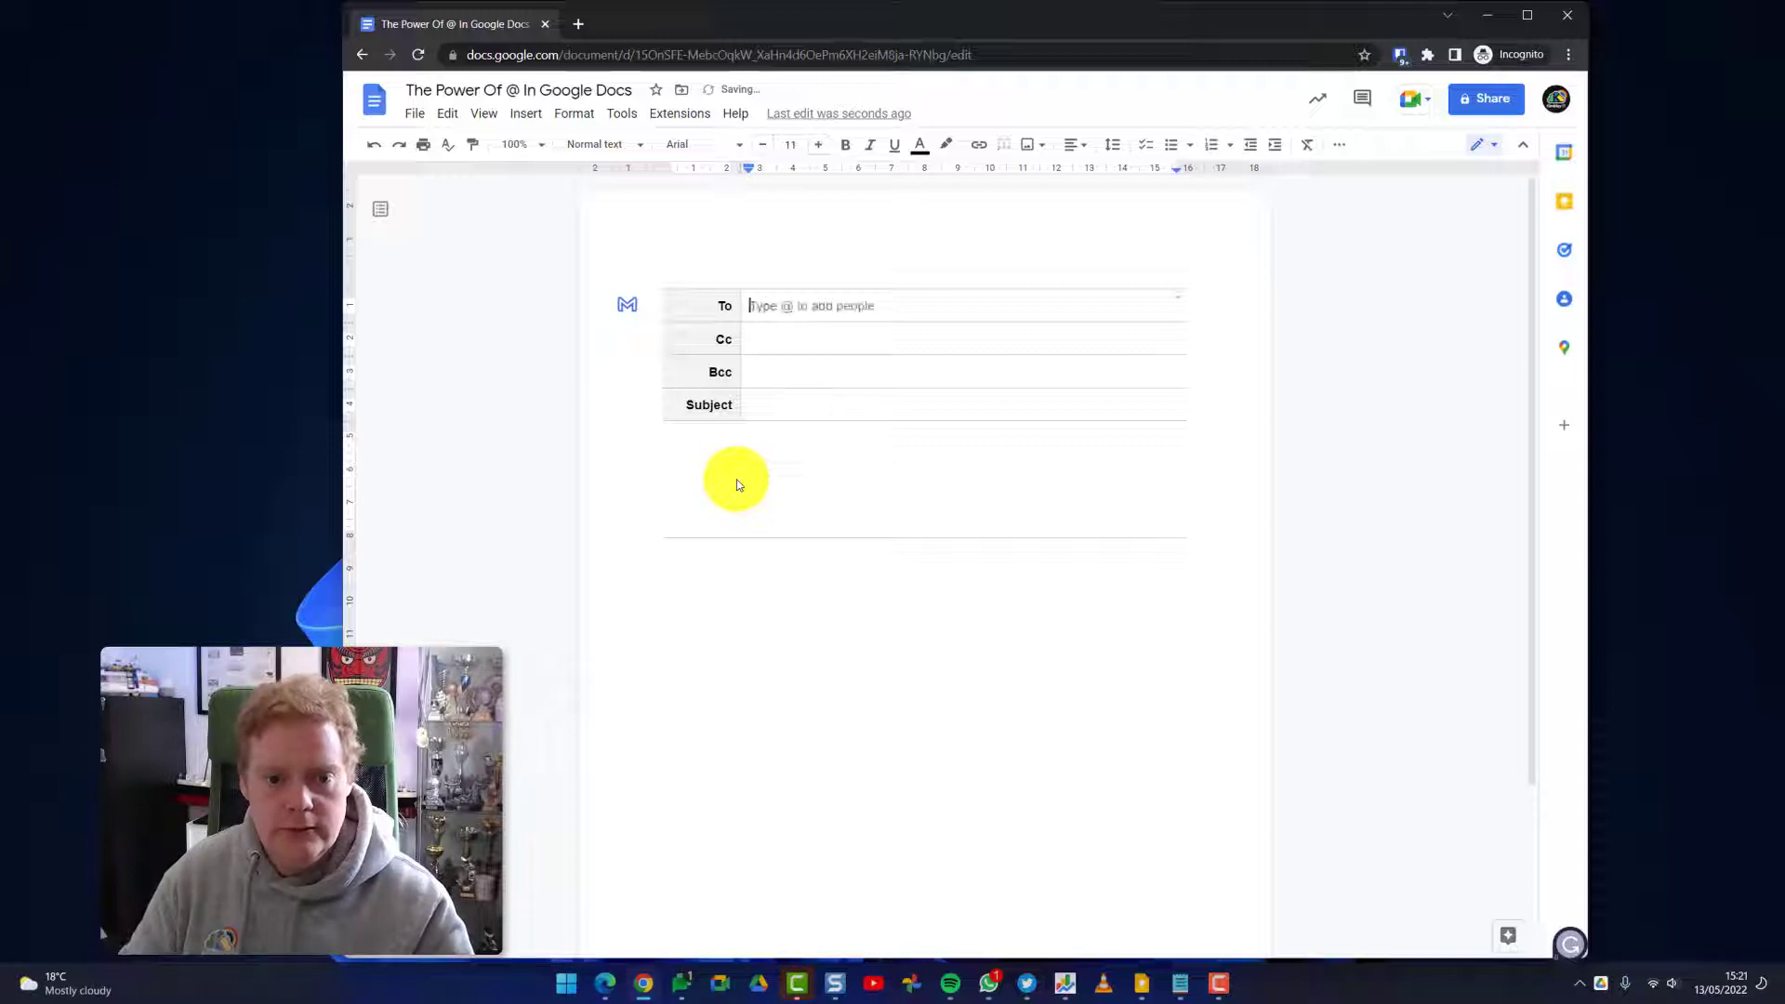
pyautogui.write('@')
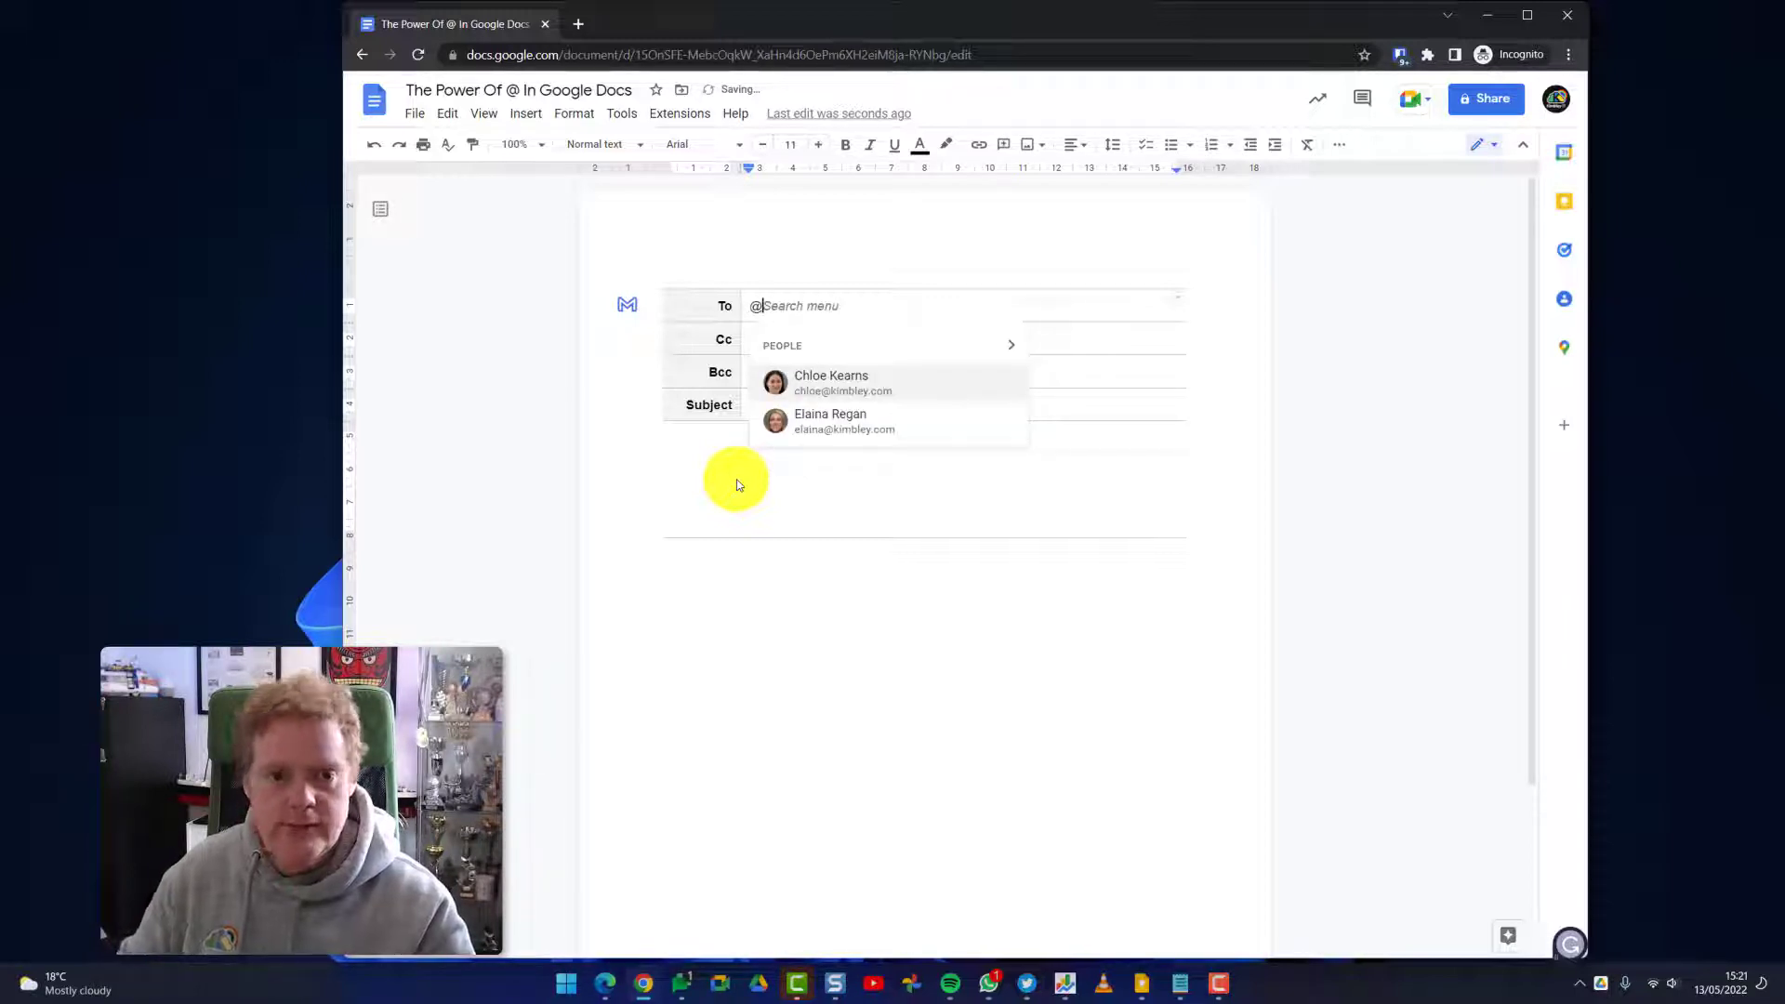
pyautogui.click(825, 394)
# Enter subject 'Test' and body lines 'Hello', 'This is a test' and 'Thanks'
pyautogui.click(784, 407)
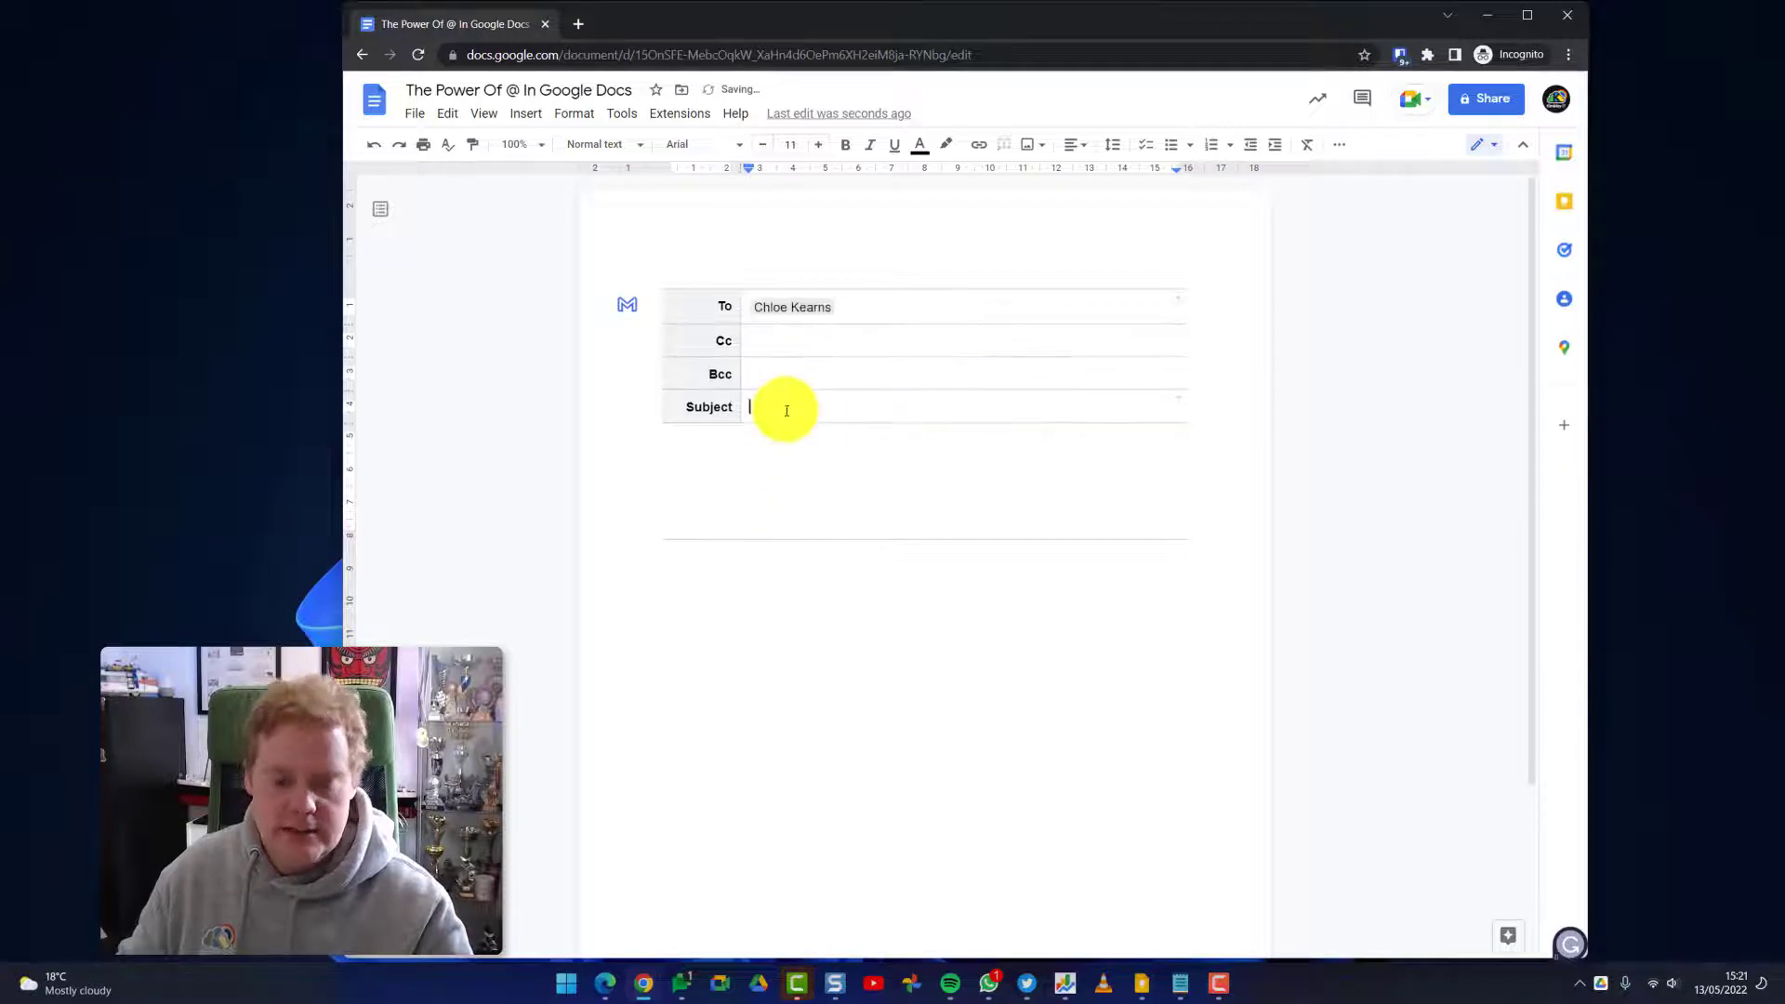
pyautogui.write('Test')
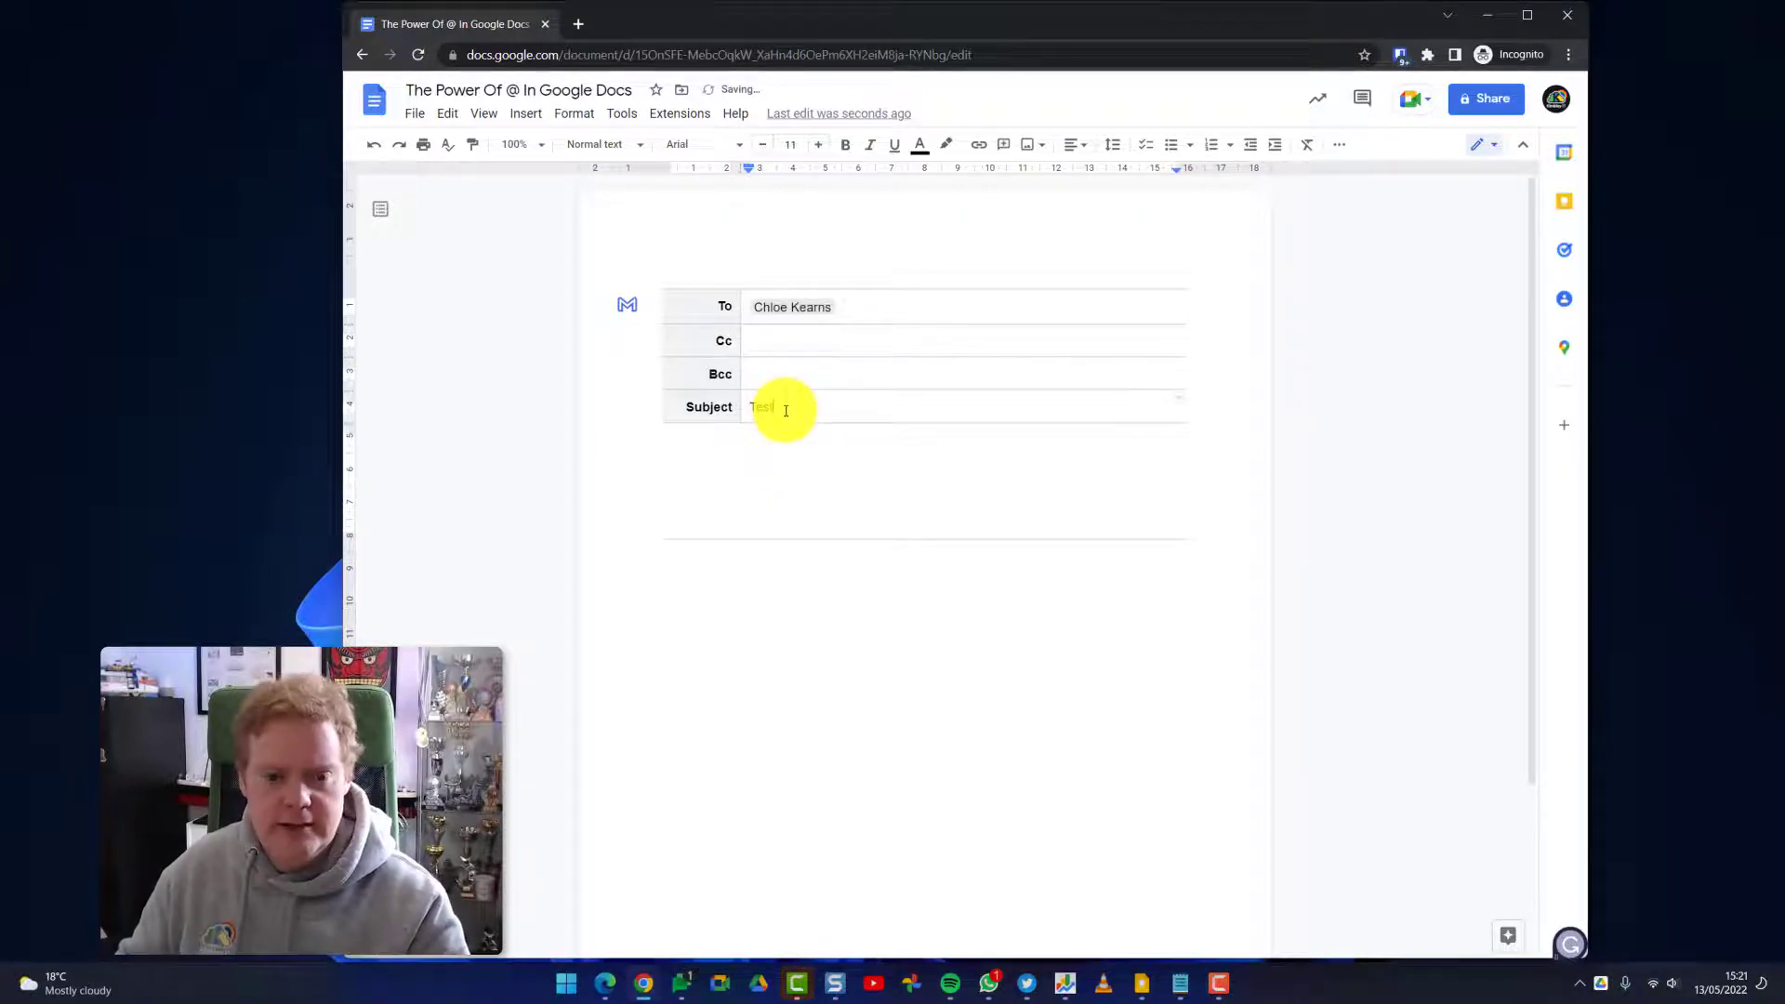
pyautogui.click(731, 442)
pyautogui.write('Hel')
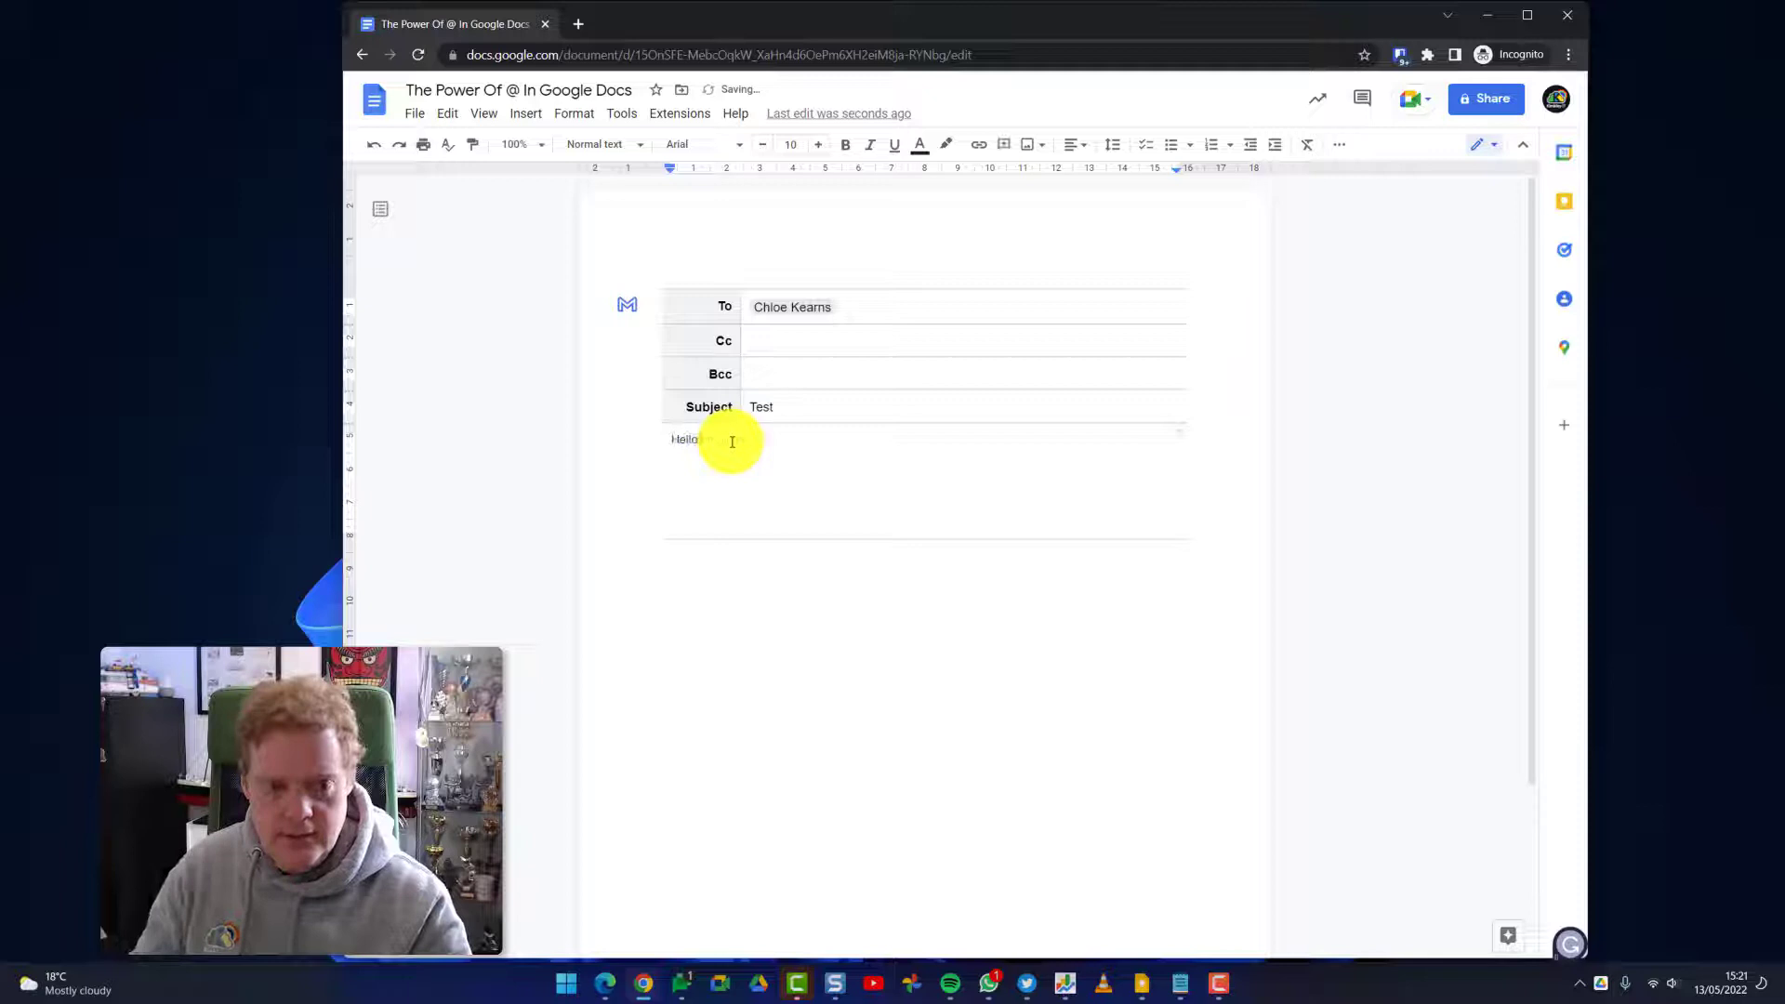
pyautogui.write('lo')
pyautogui.press('Tab')
pyautogui.press('Return')
pyautogui.write('Th')
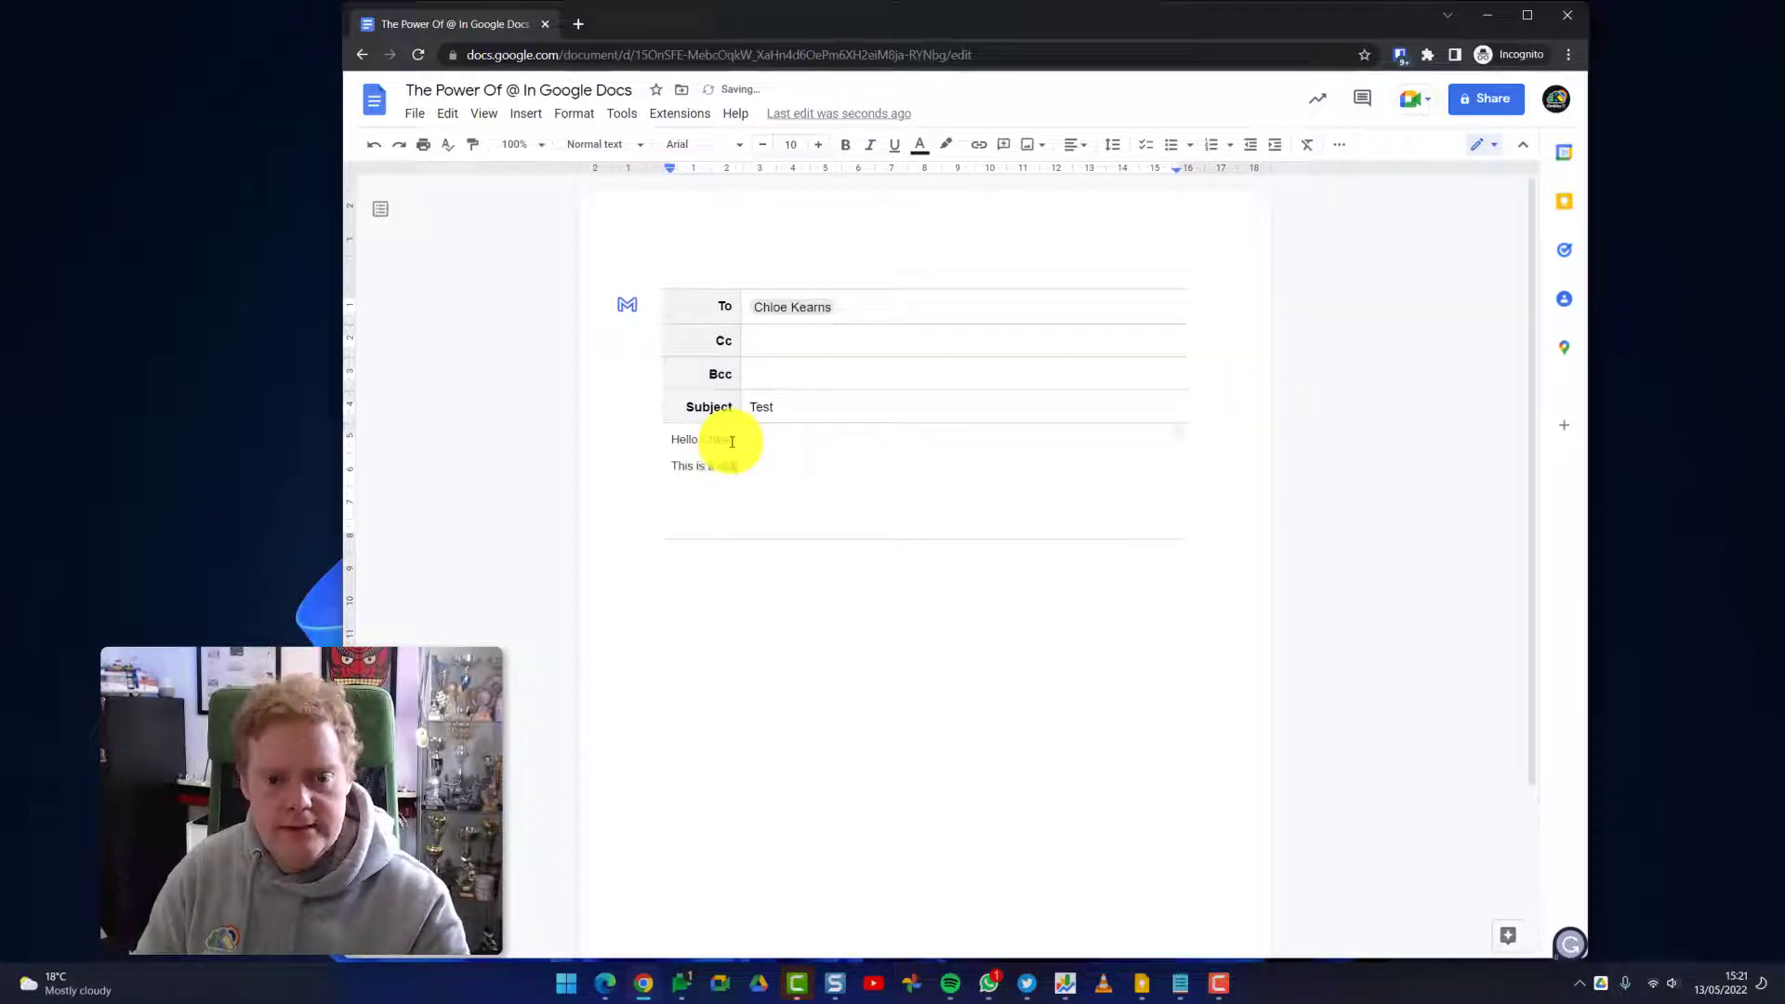
pyautogui.write('is is')
pyautogui.press('Tab')
pyautogui.press('Return')
pyautogui.write('Thanks')
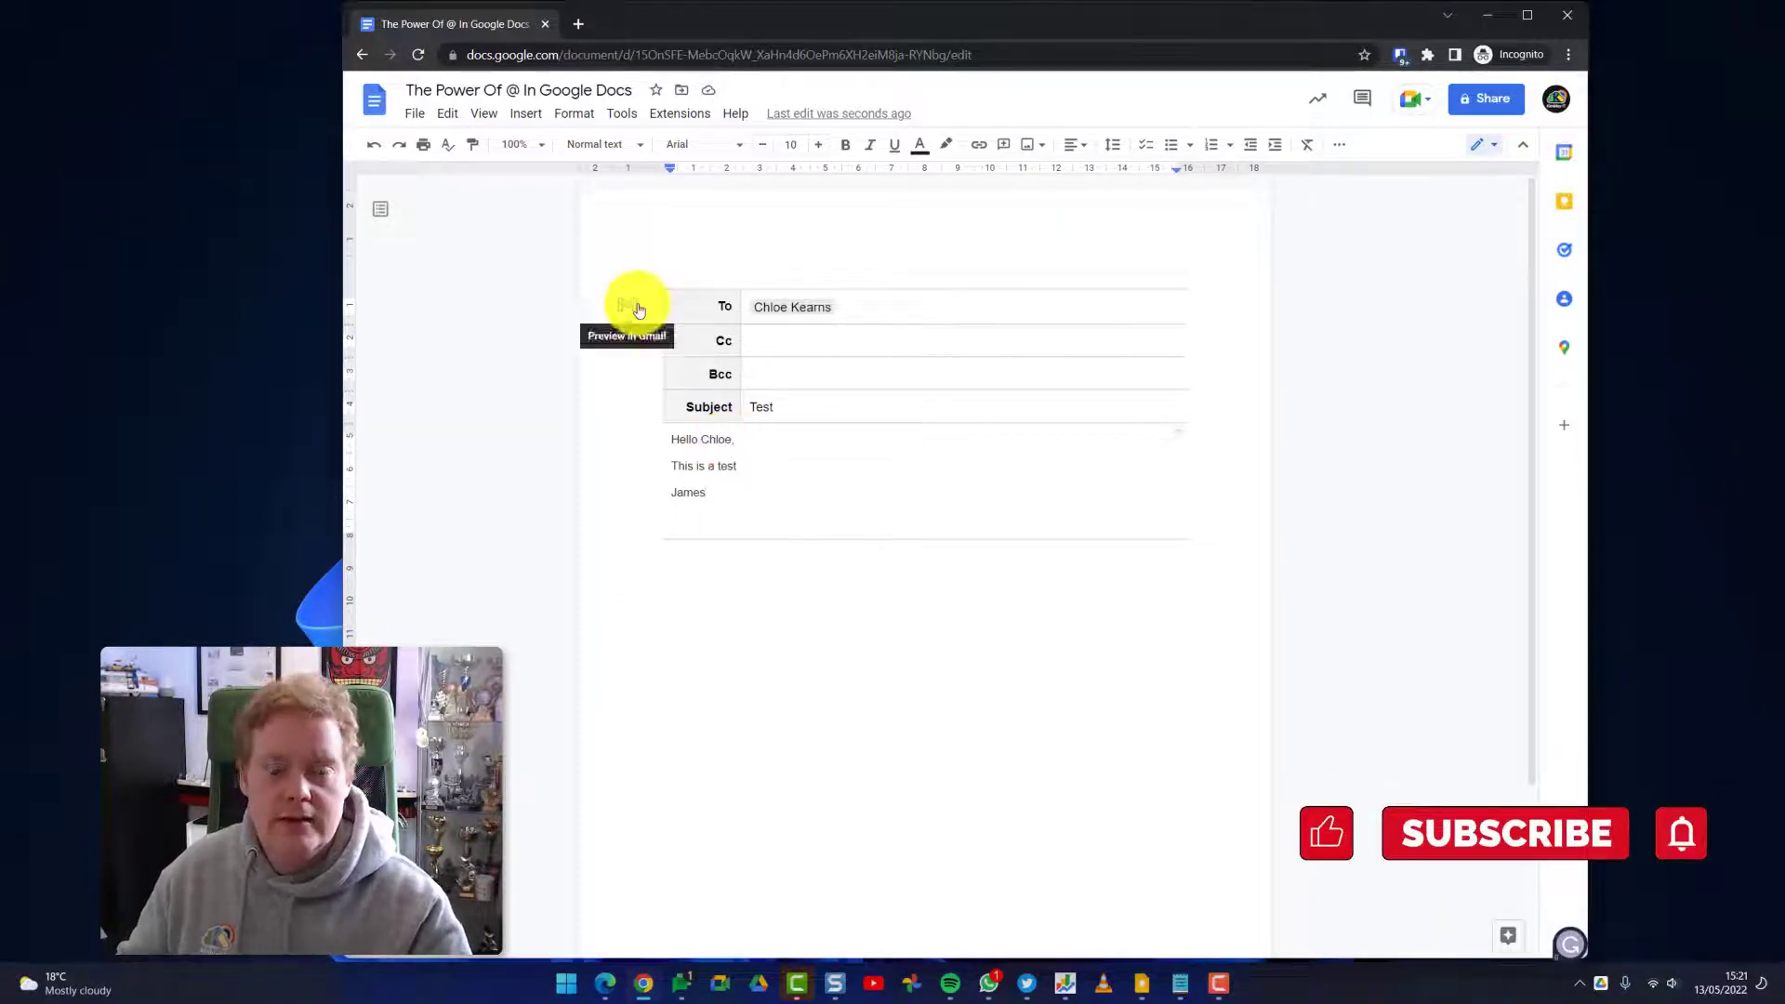
# Send the drafted email through Gmail's compose window and close the window
pyautogui.click(637, 309)
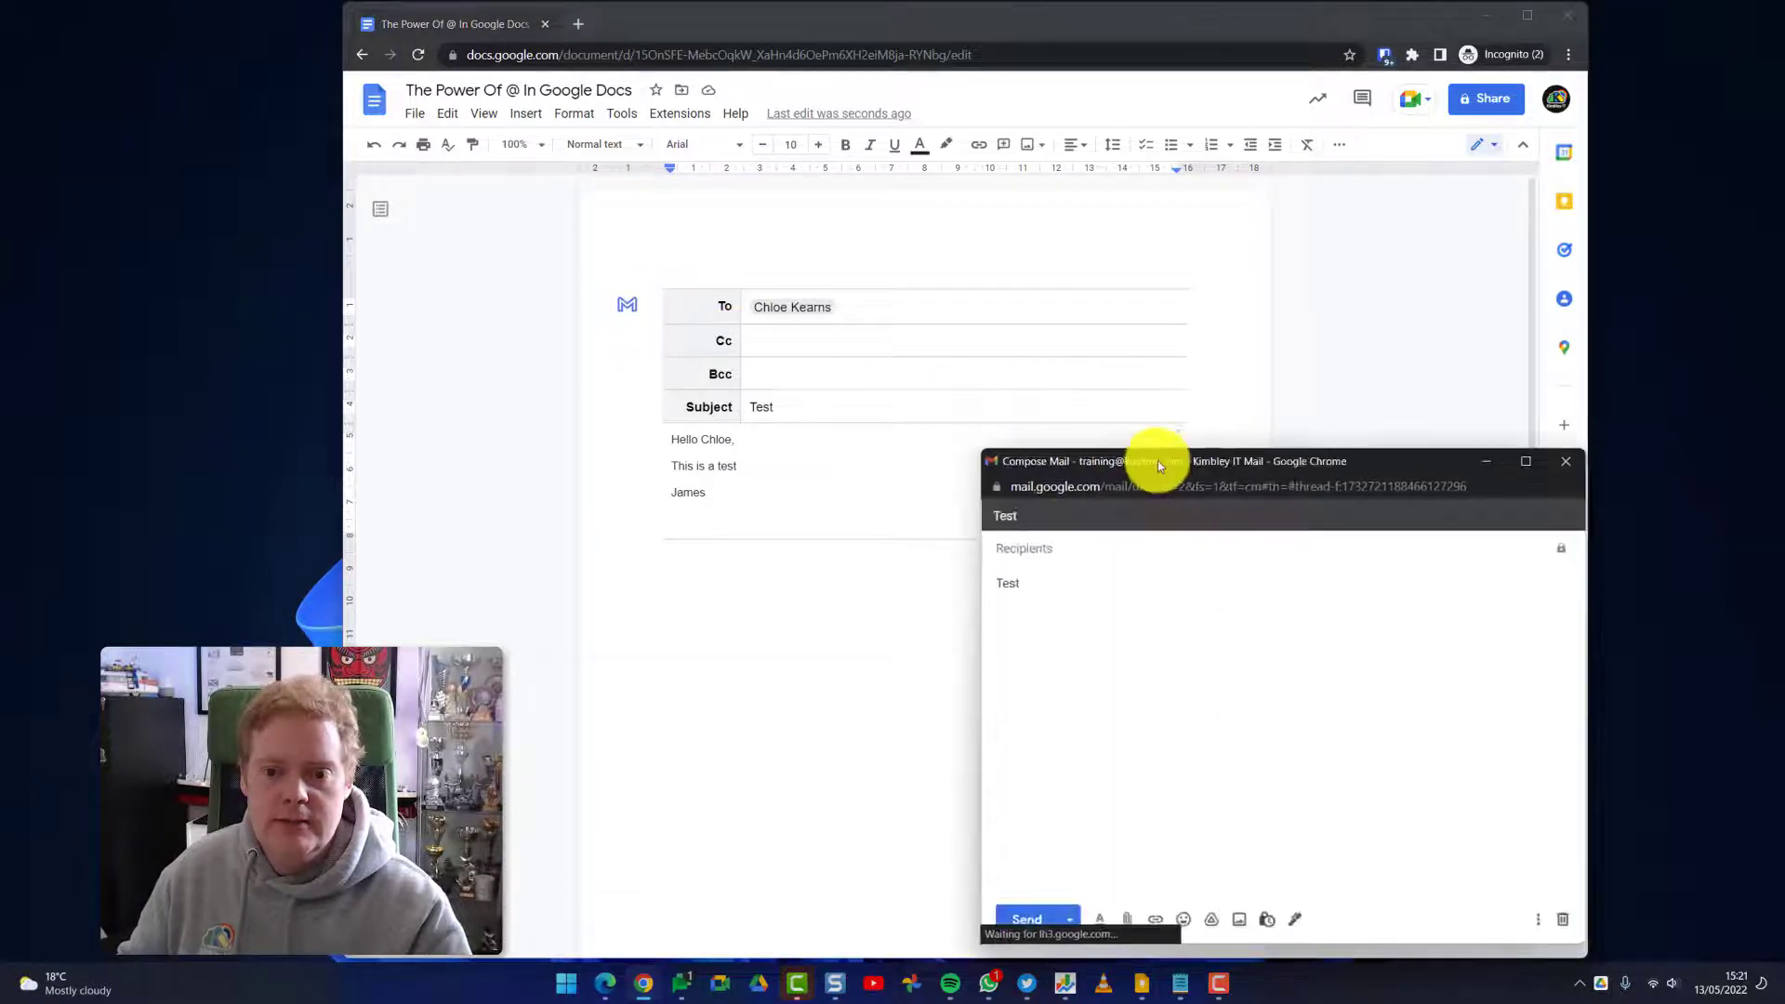
pyautogui.moveTo(1158, 462); pyautogui.dragTo(1043, 294)
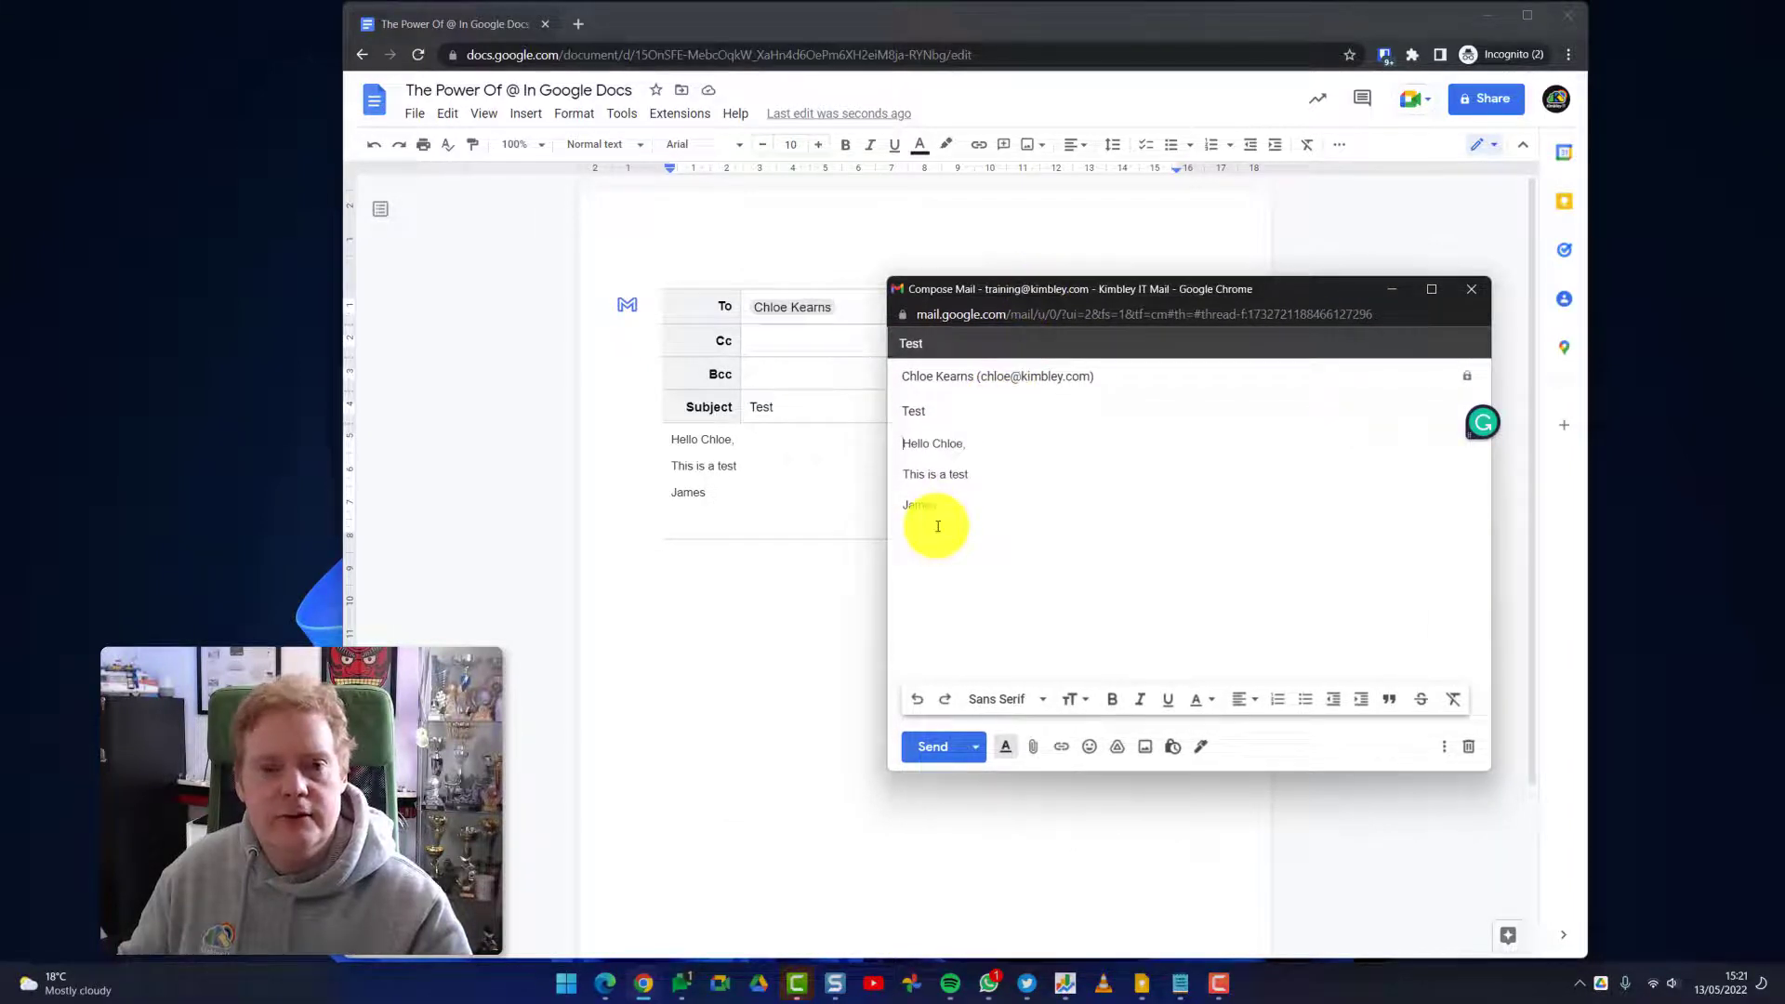
pyautogui.click(936, 746)
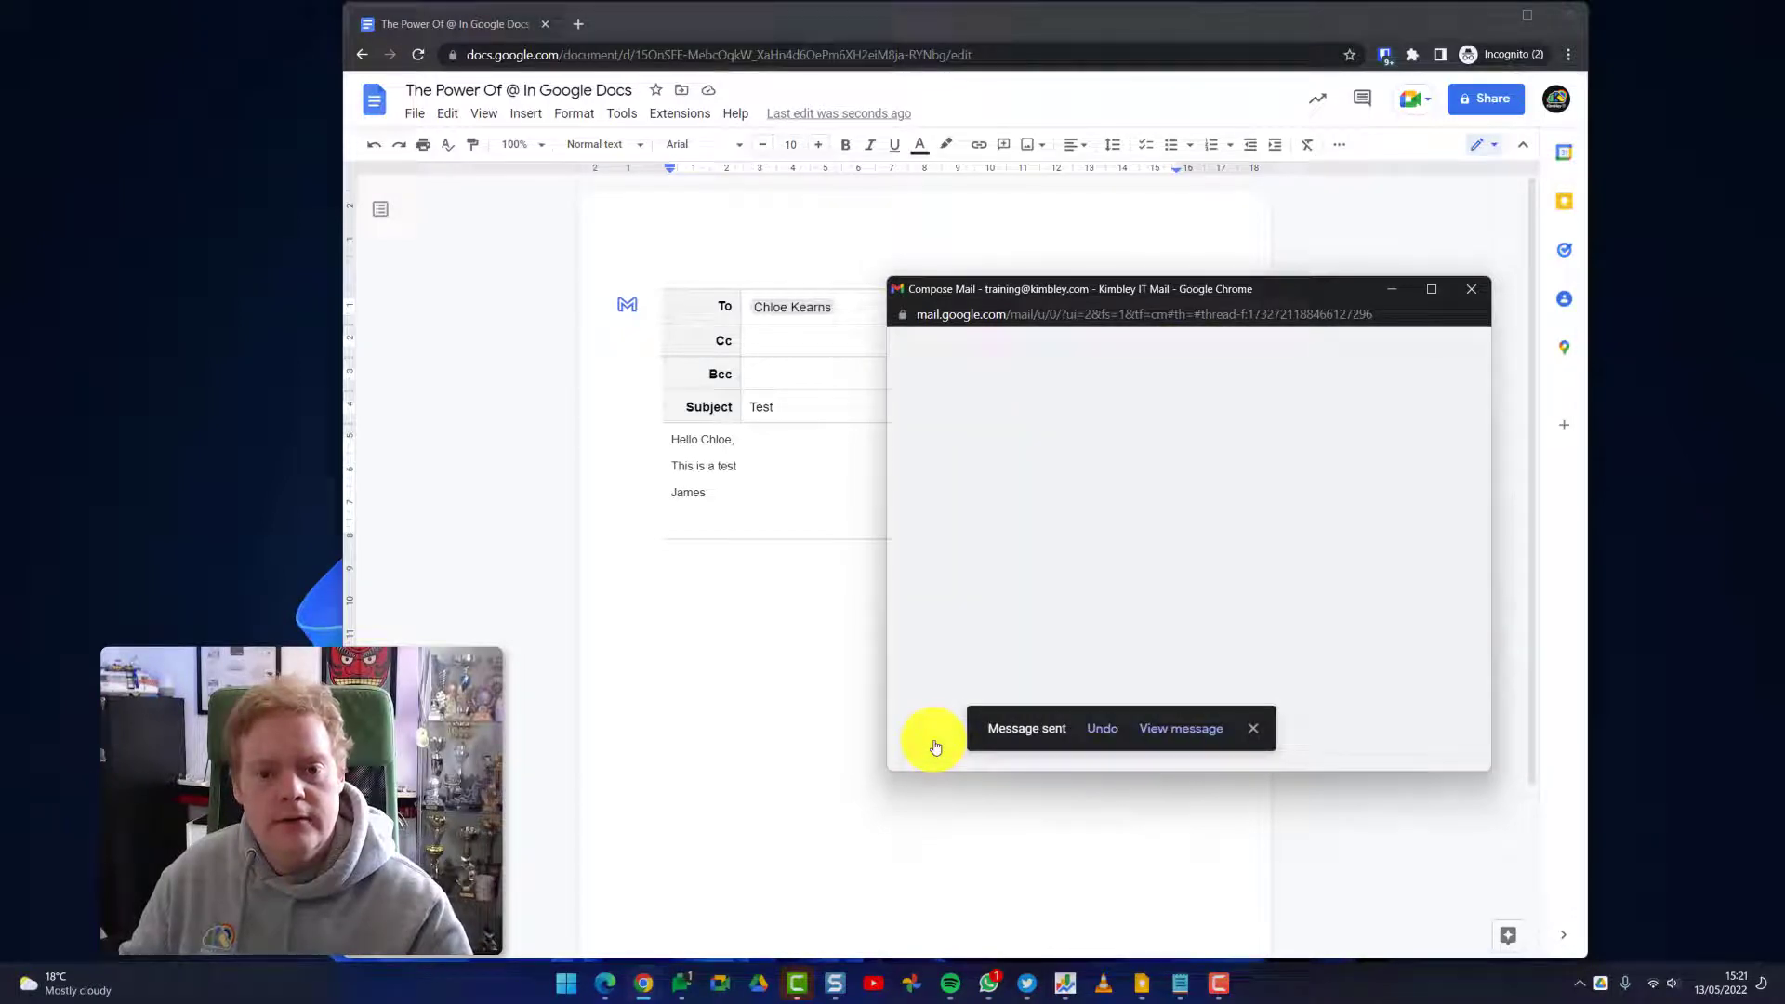
pyautogui.click(1471, 289)
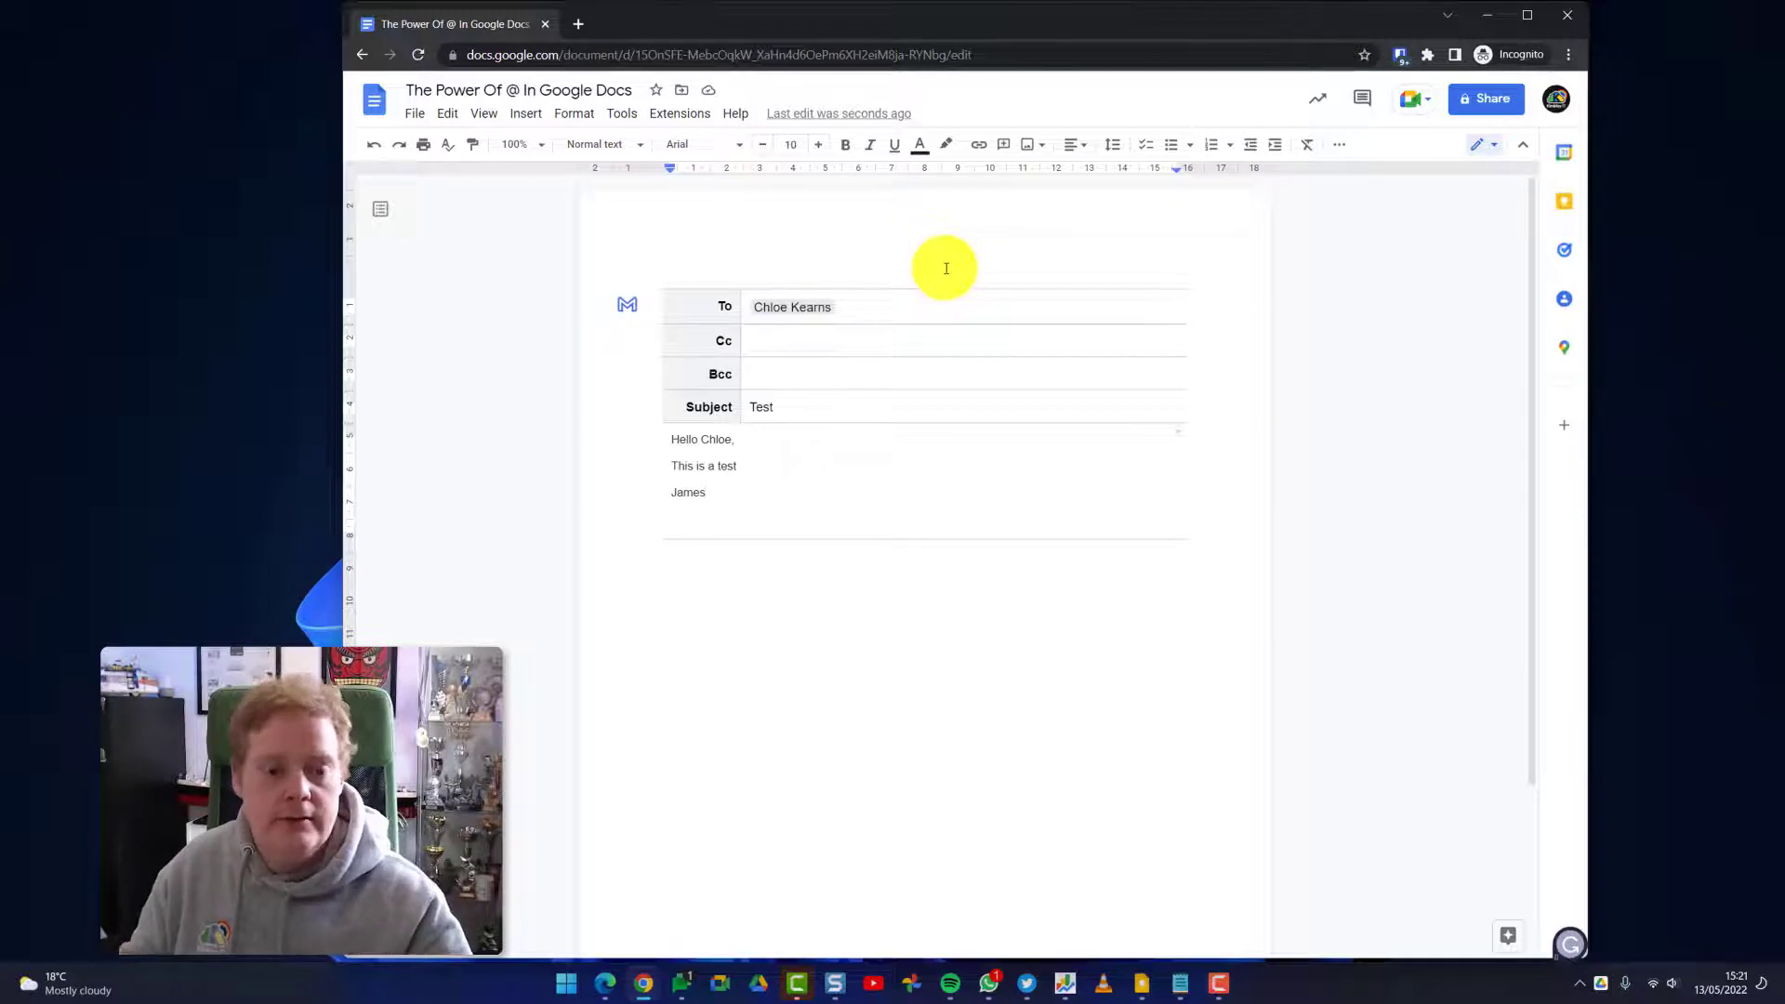
# Undo the email draft and insert a Product roadmap table
pyautogui.click(377, 146)
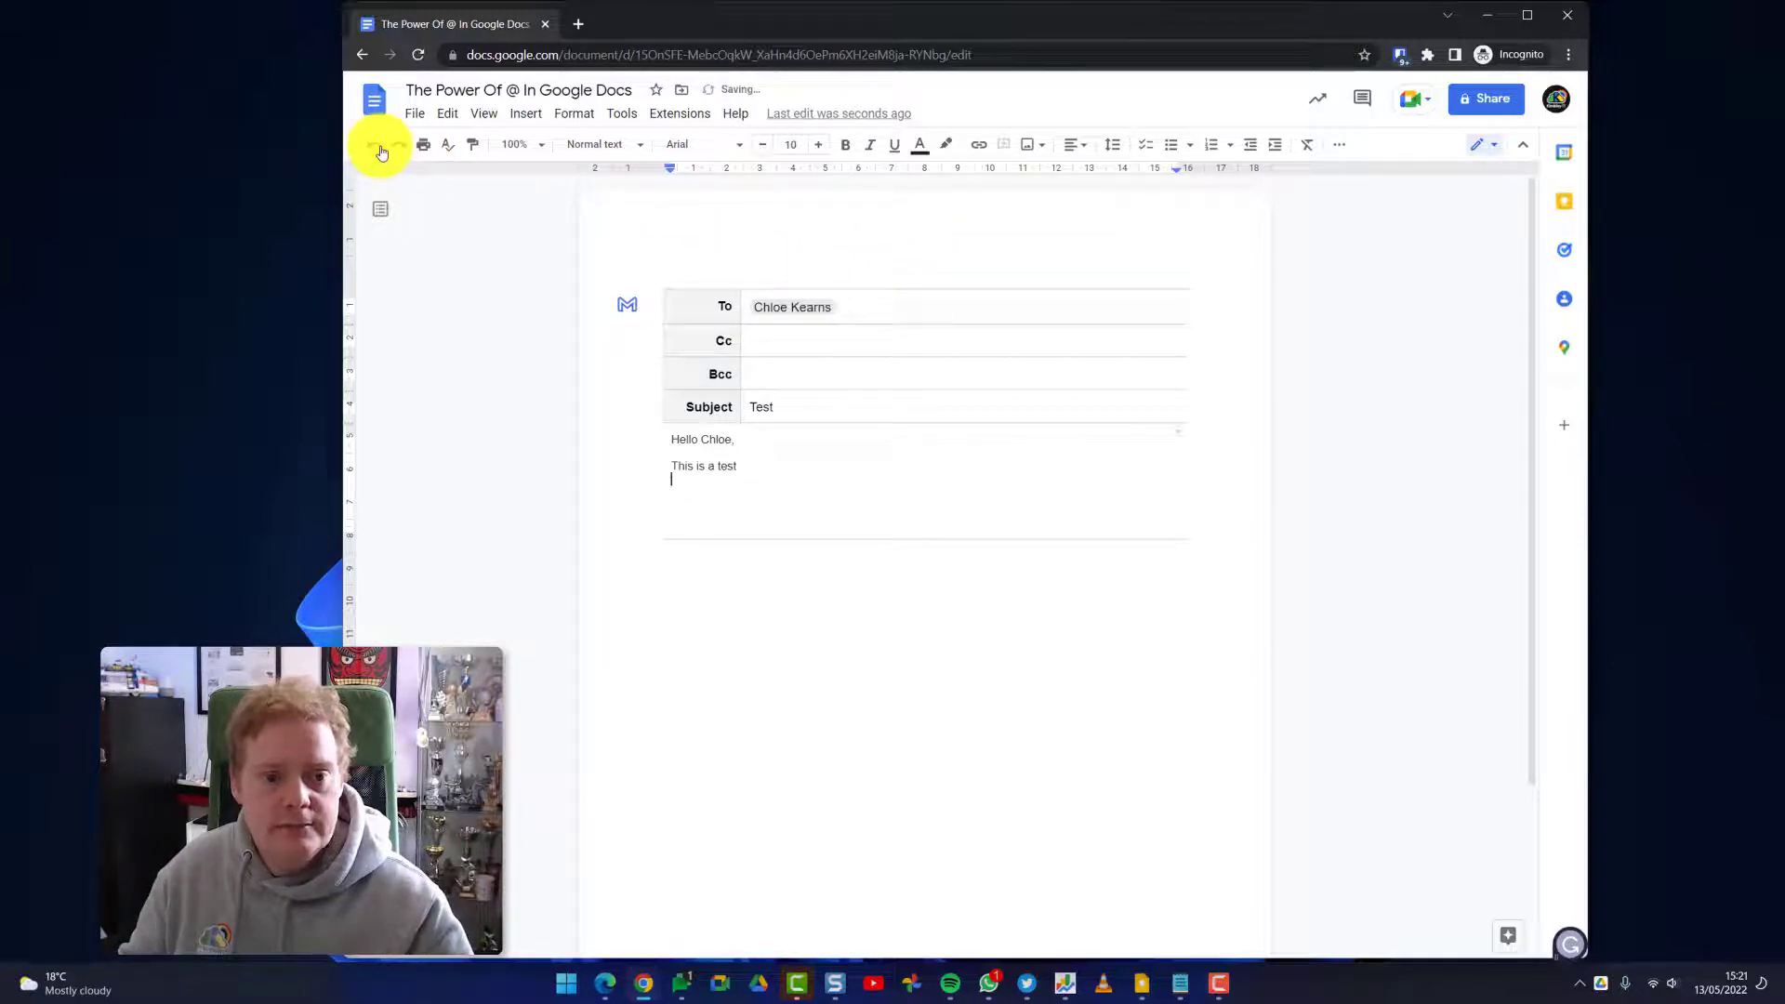
pyautogui.click(380, 147)
pyautogui.click(379, 146)
pyautogui.click(380, 146)
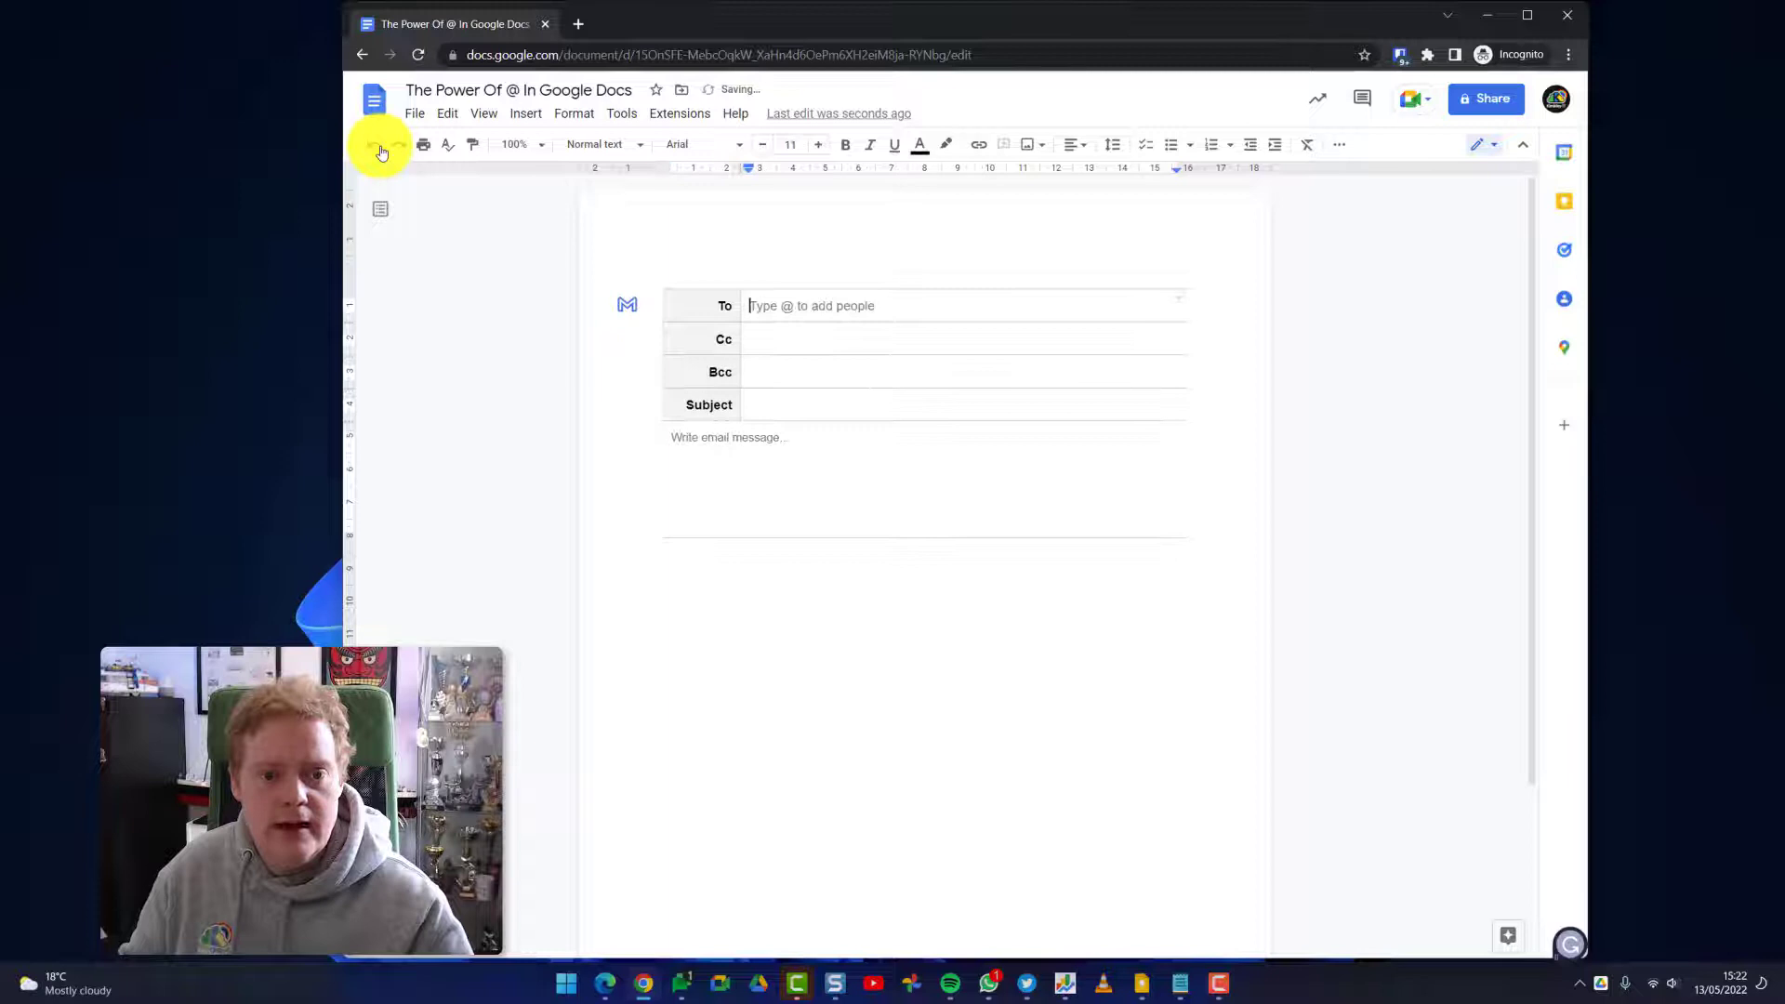
pyautogui.click(379, 147)
pyautogui.click(379, 149)
pyautogui.click(379, 148)
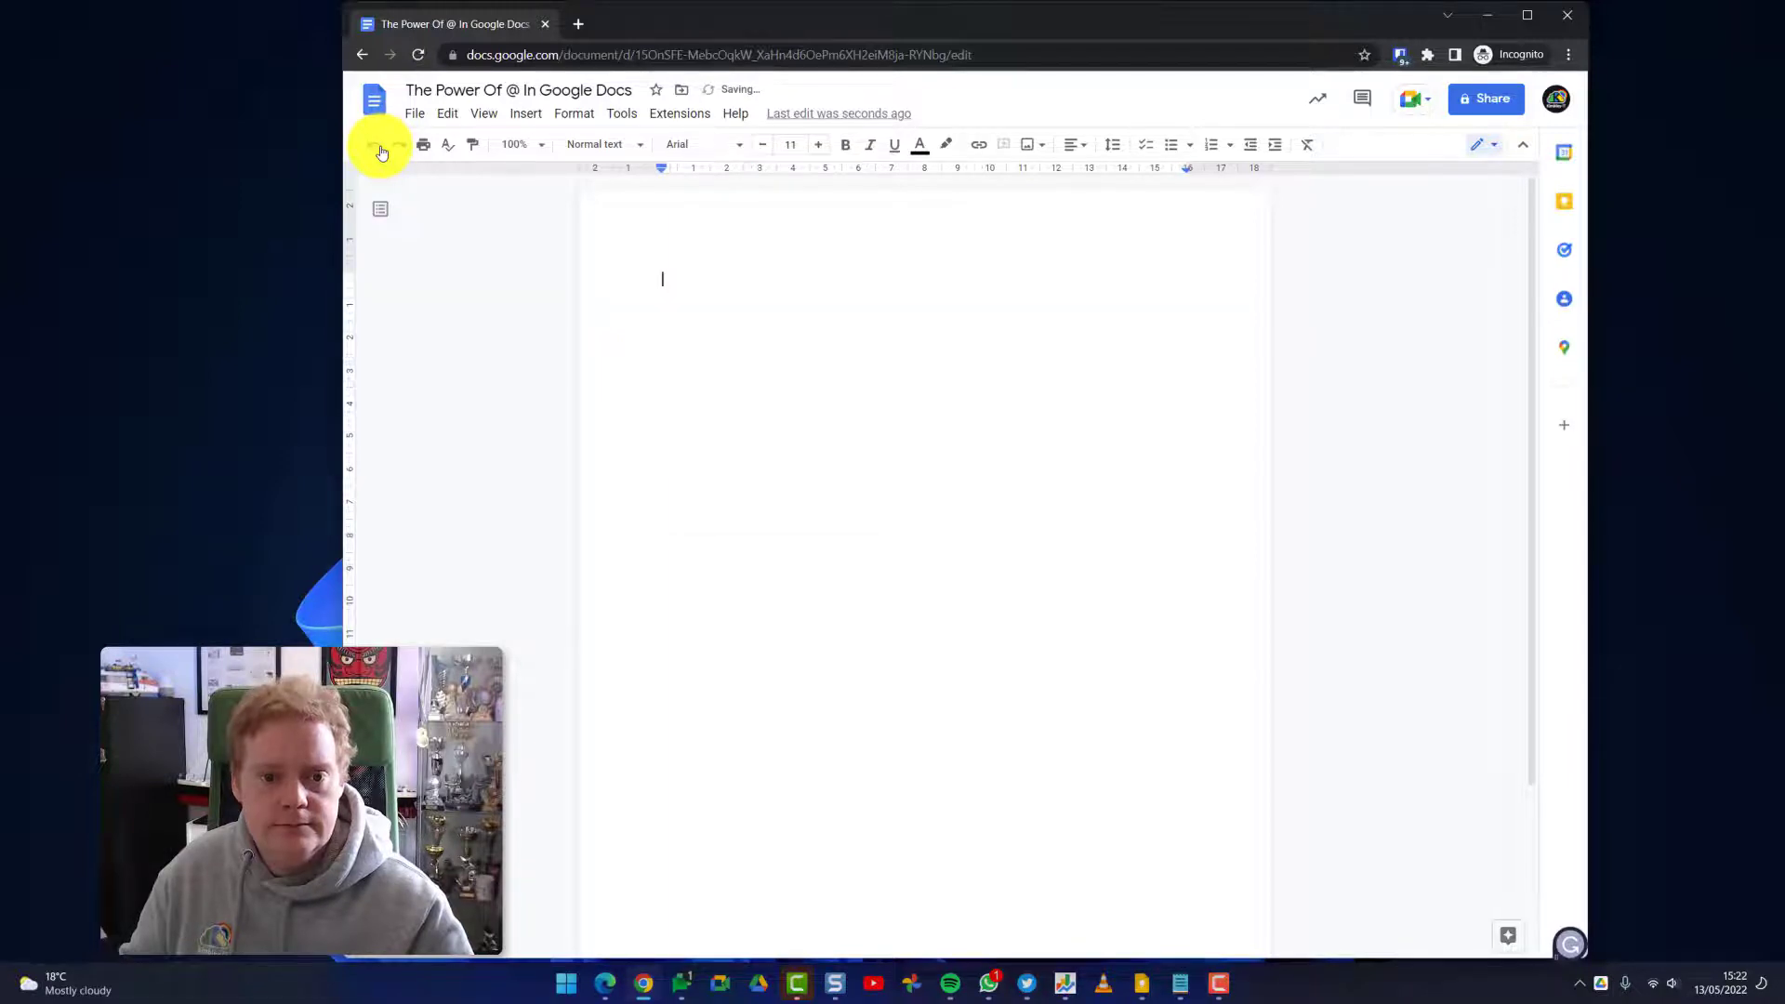
pyautogui.click(379, 149)
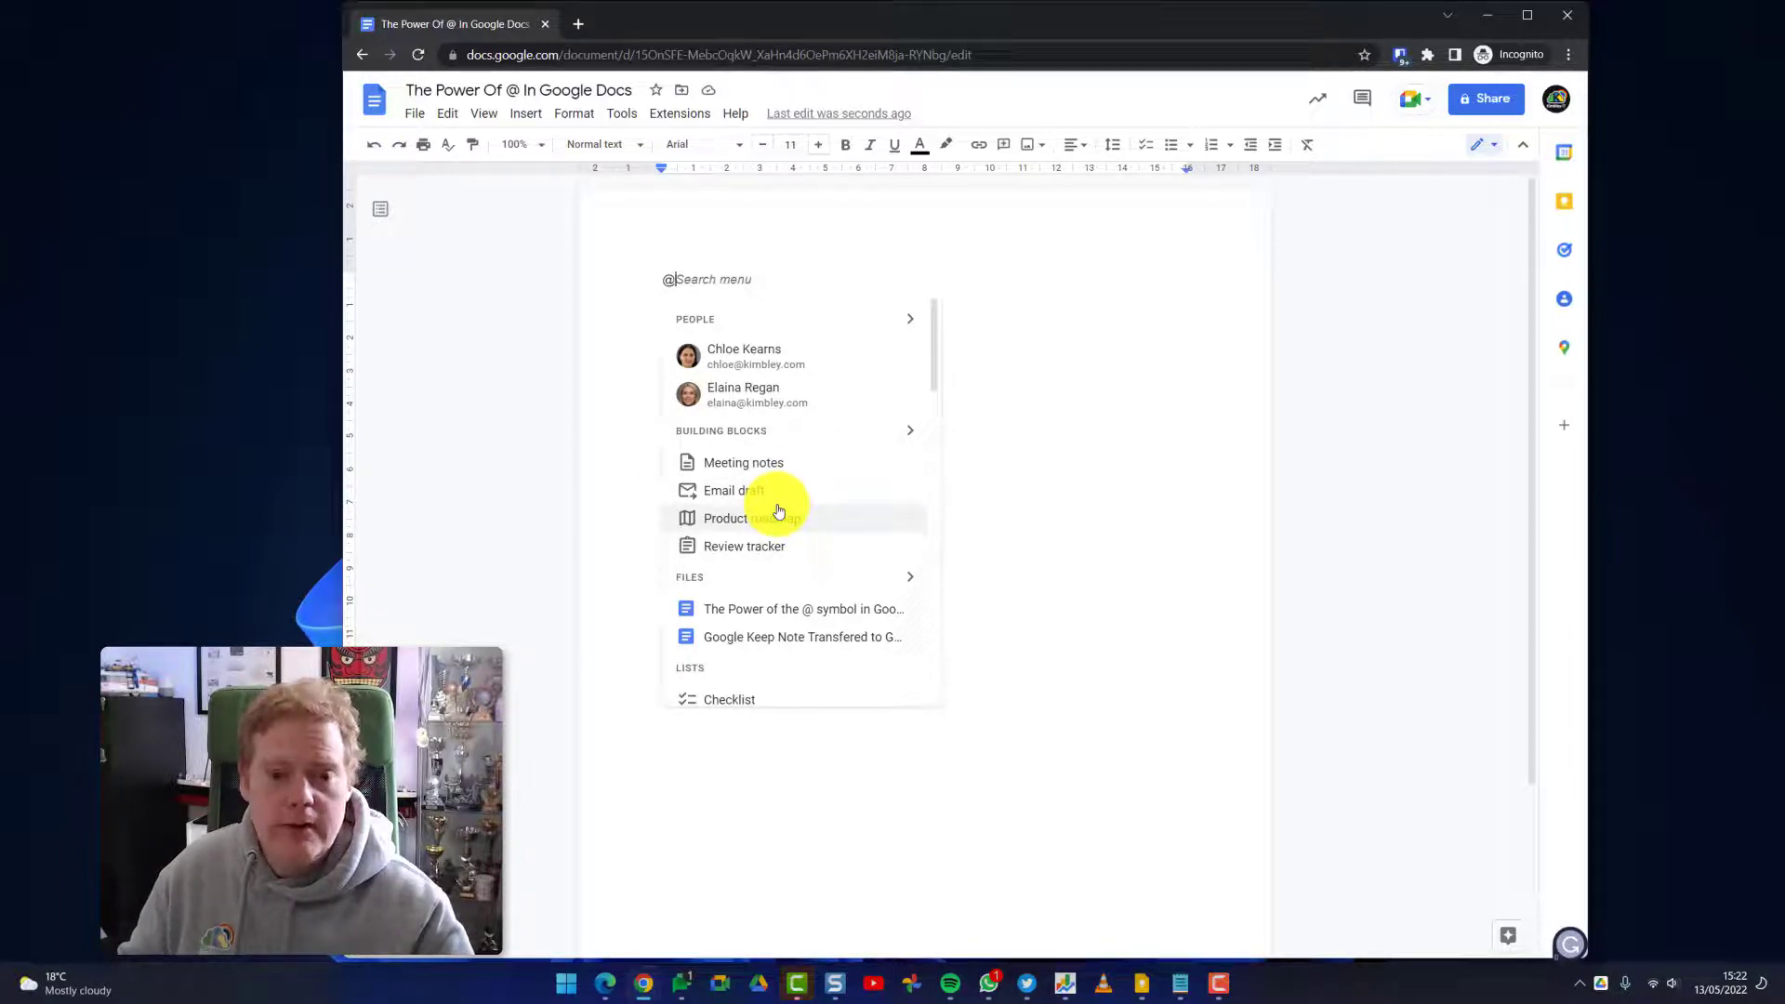
pyautogui.press('Down')
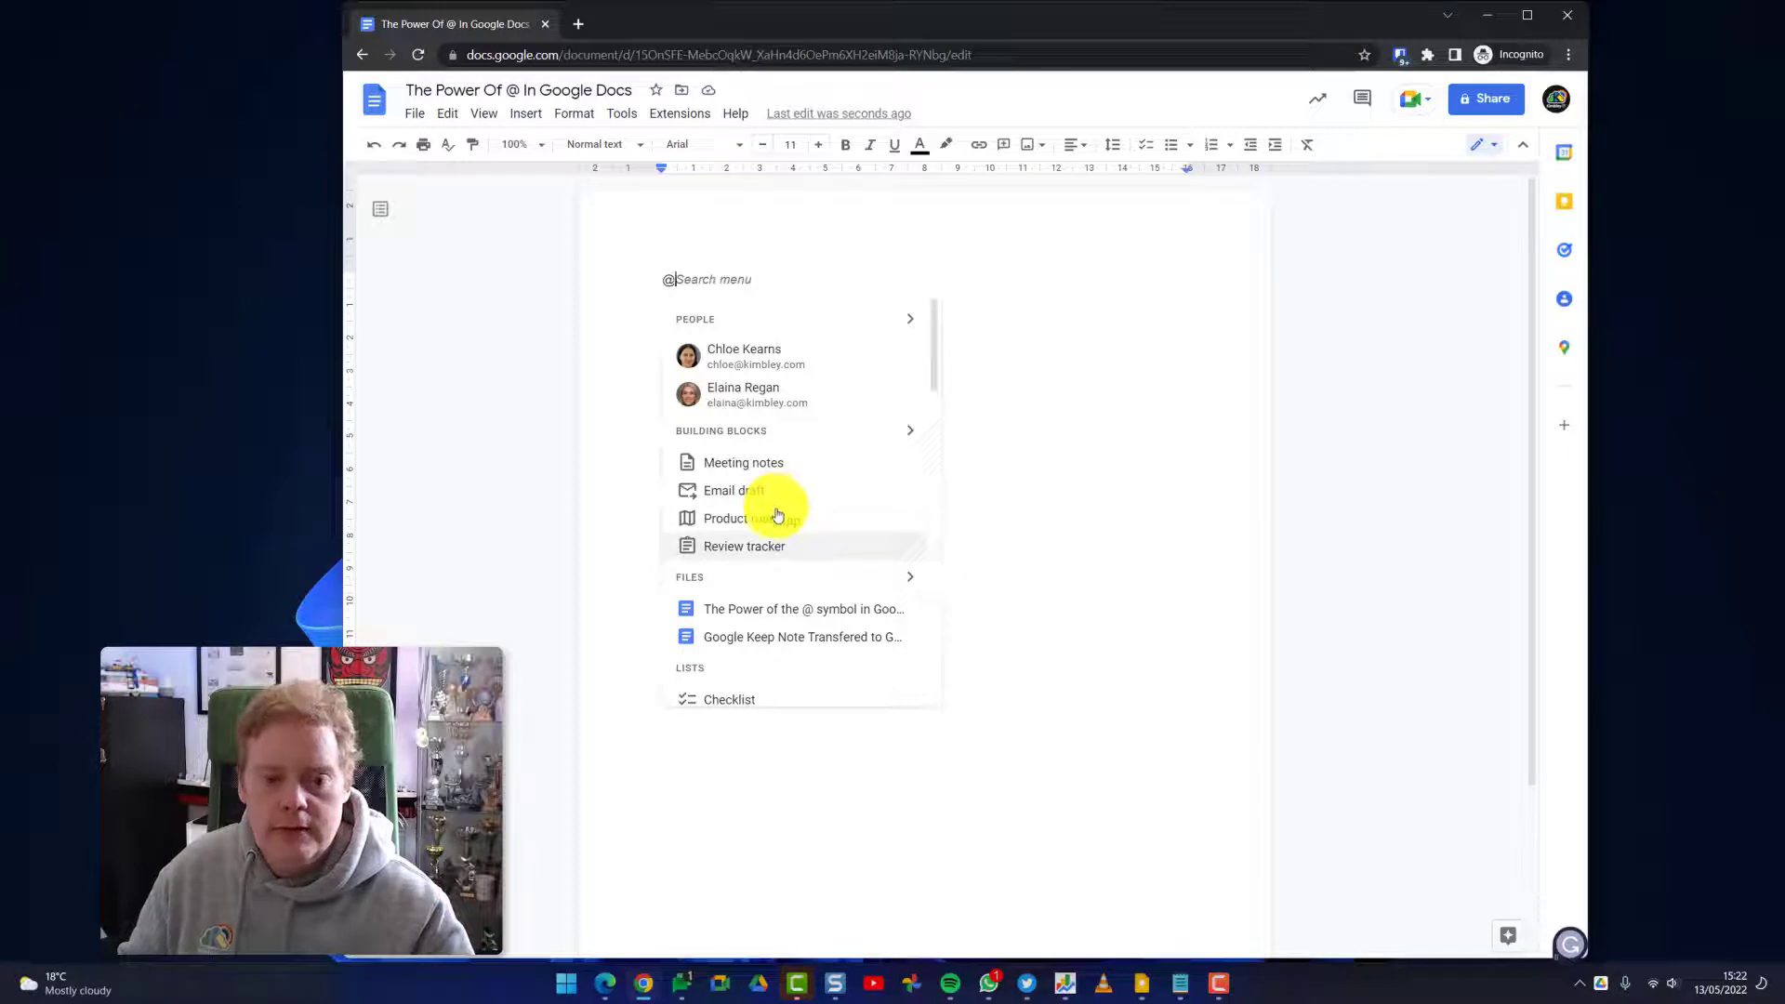
pyautogui.click(773, 530)
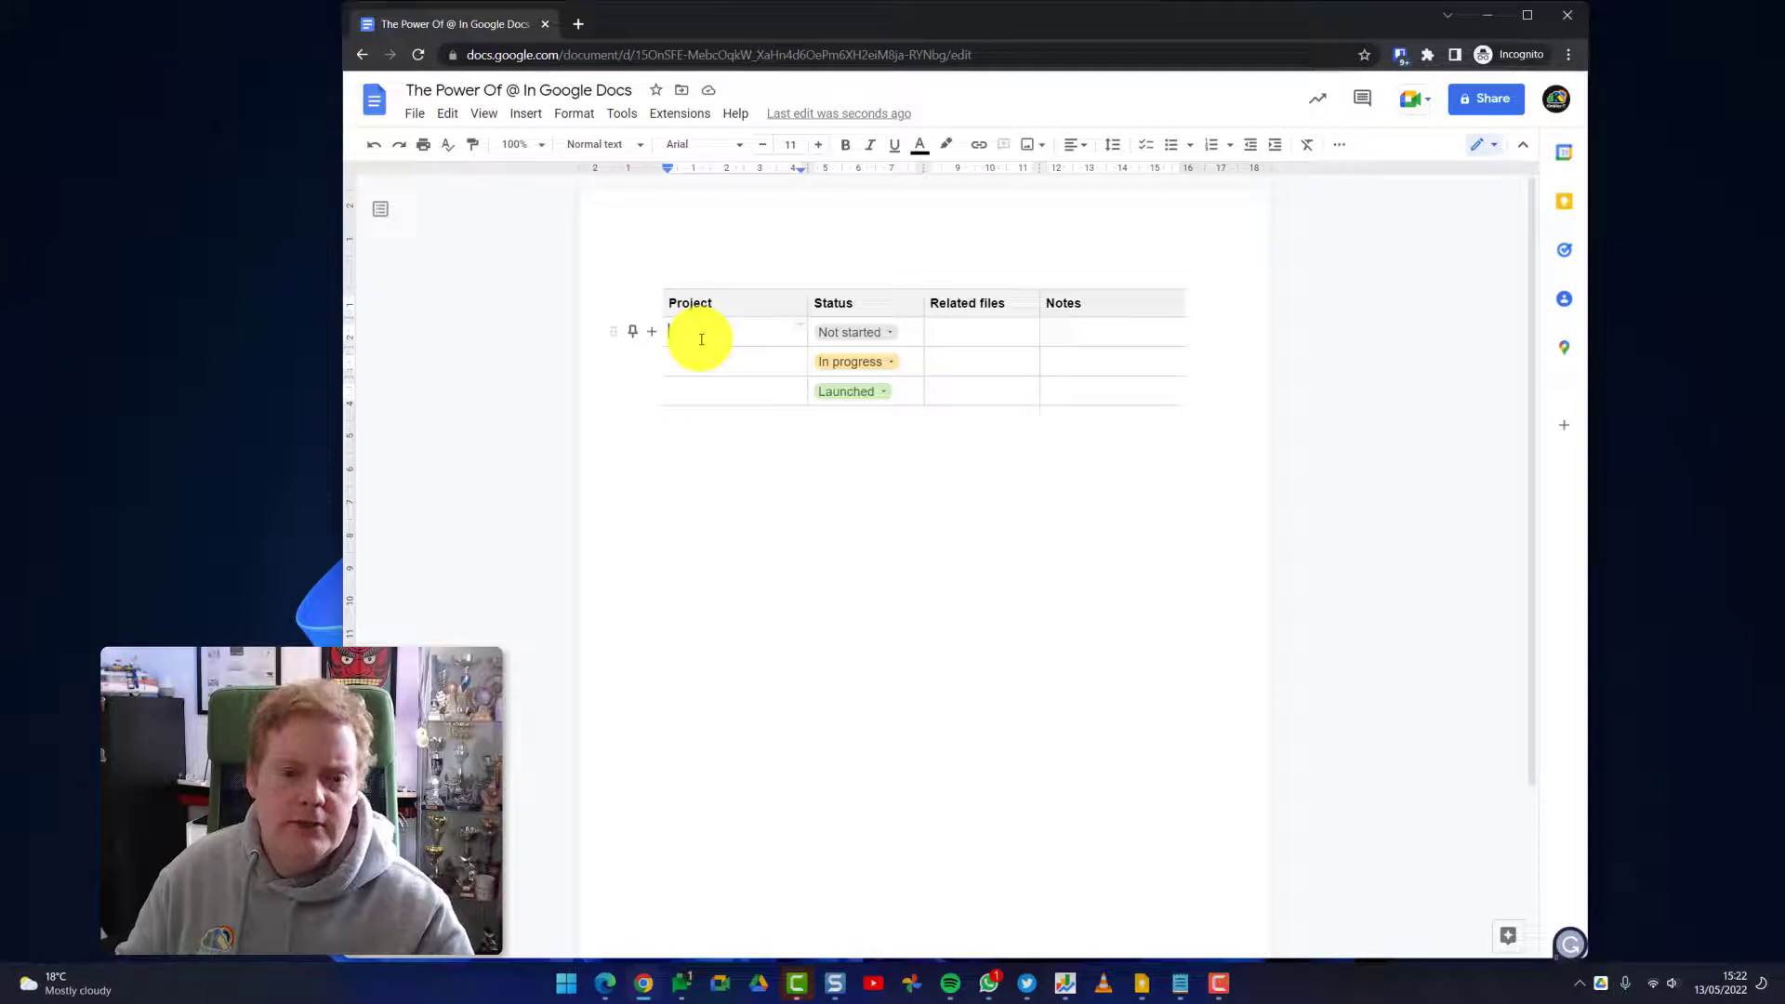
# In row 1, set status In progress, link a Google Keep note, and add a person chip
pyautogui.click(839, 331)
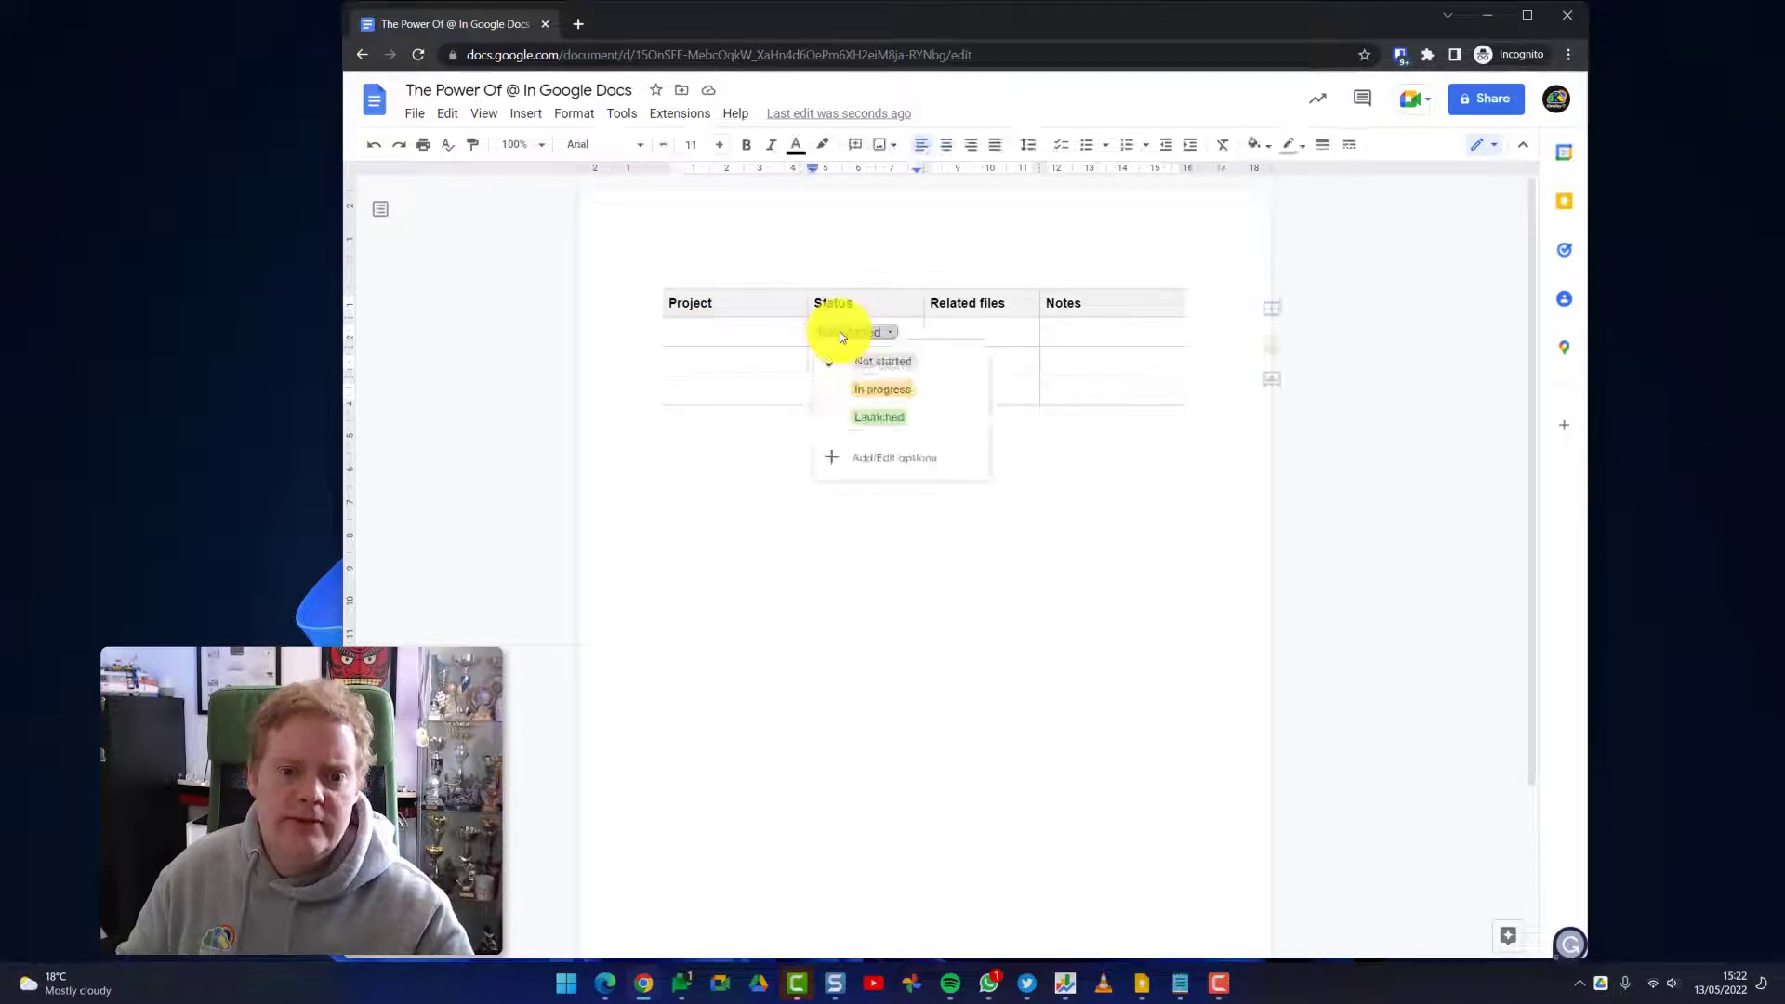
pyautogui.click(867, 389)
pyautogui.click(965, 331)
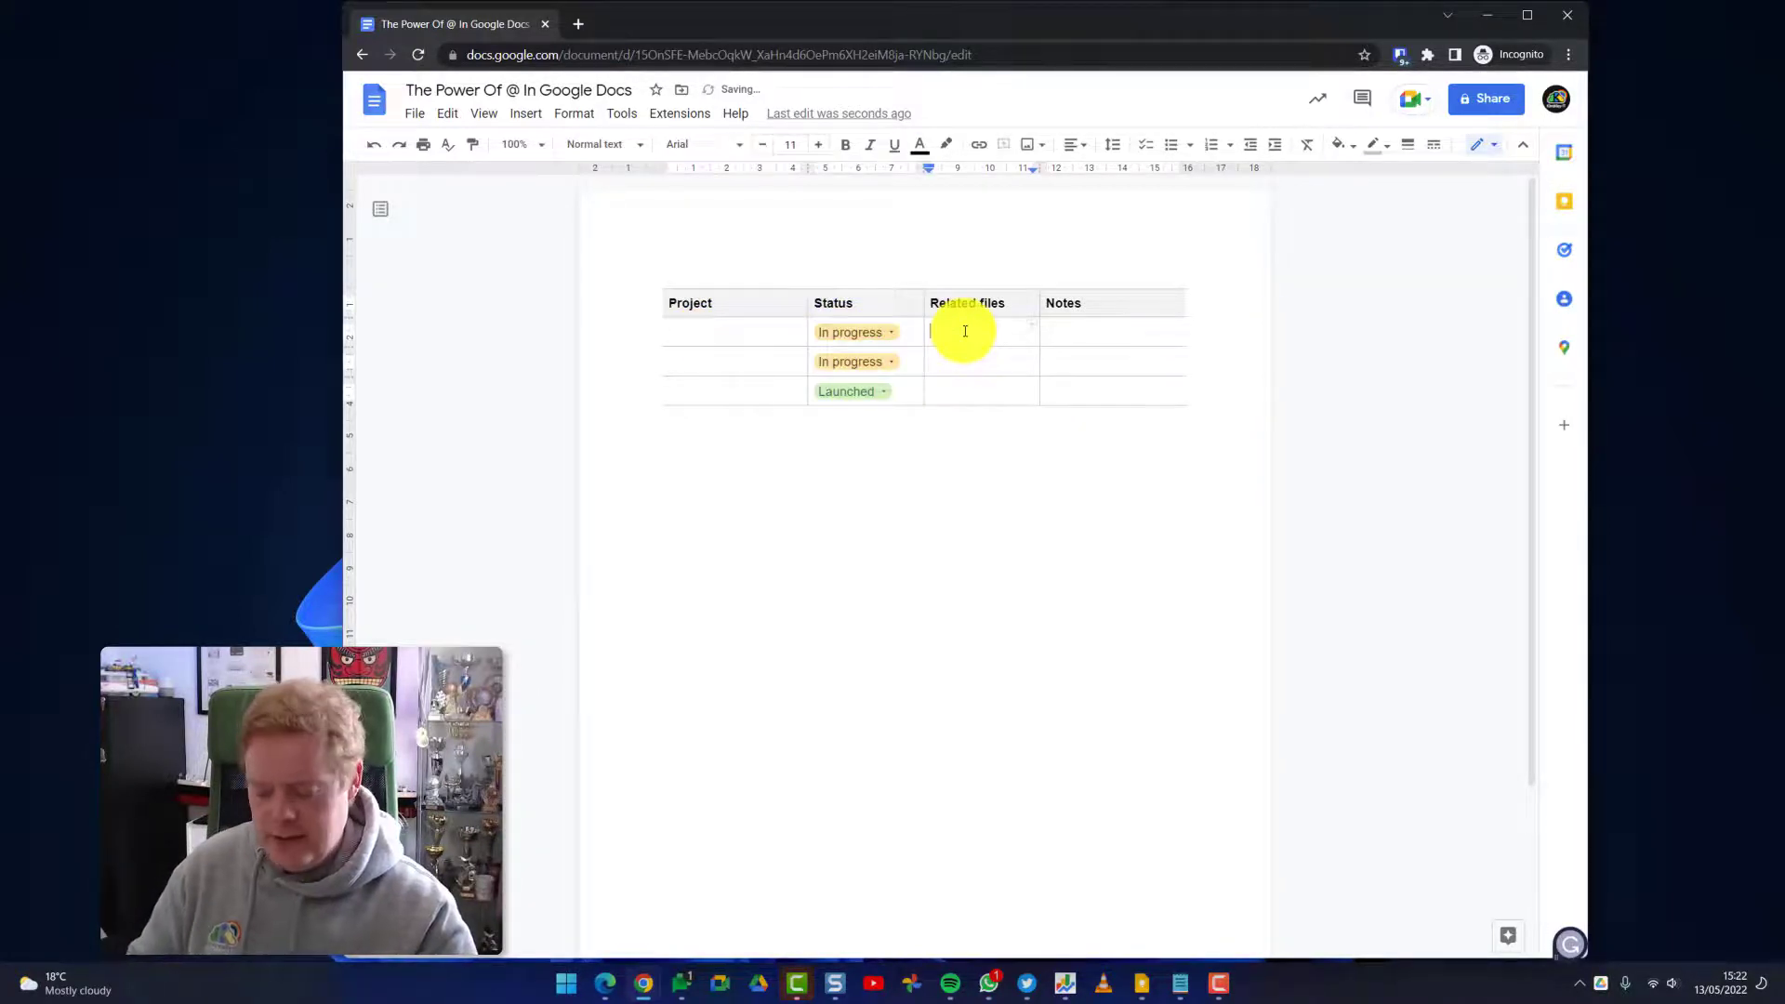
pyautogui.write('@')
pyautogui.press('Down')
pyautogui.press('Down')
pyautogui.press('Down')
pyautogui.press('Down')
pyautogui.press('Down')
pyautogui.press('Down')
pyautogui.press('Down')
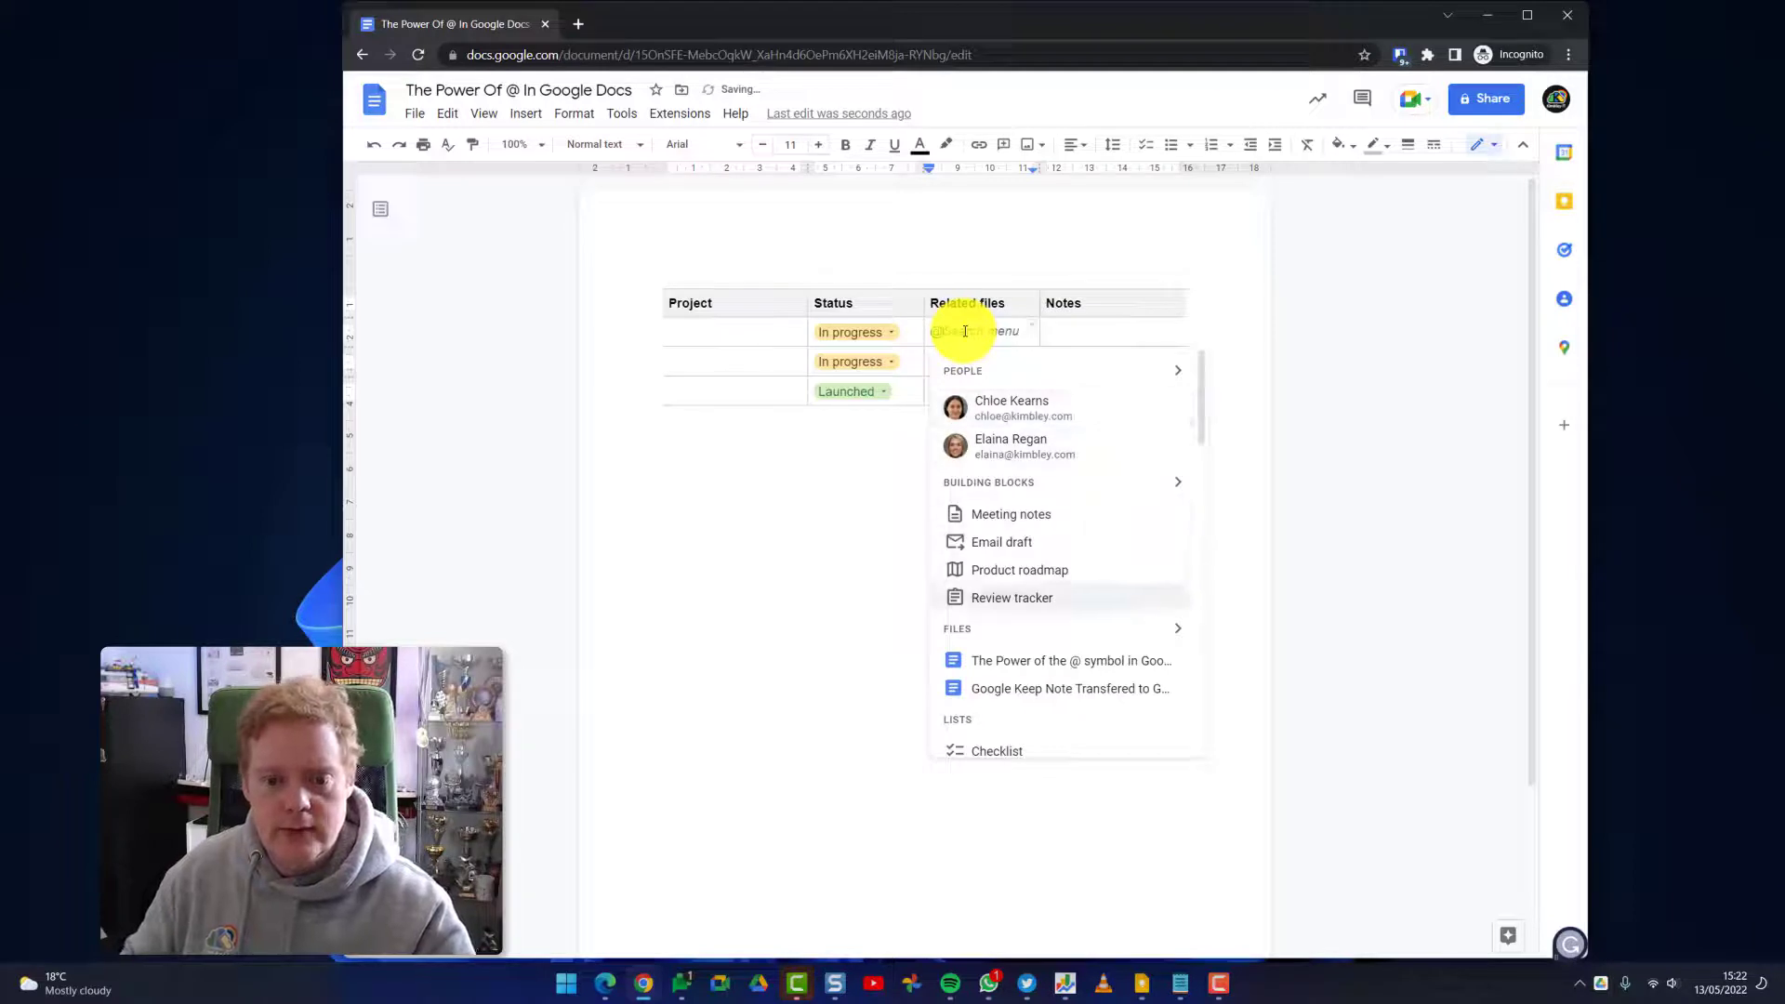
pyautogui.press('Return')
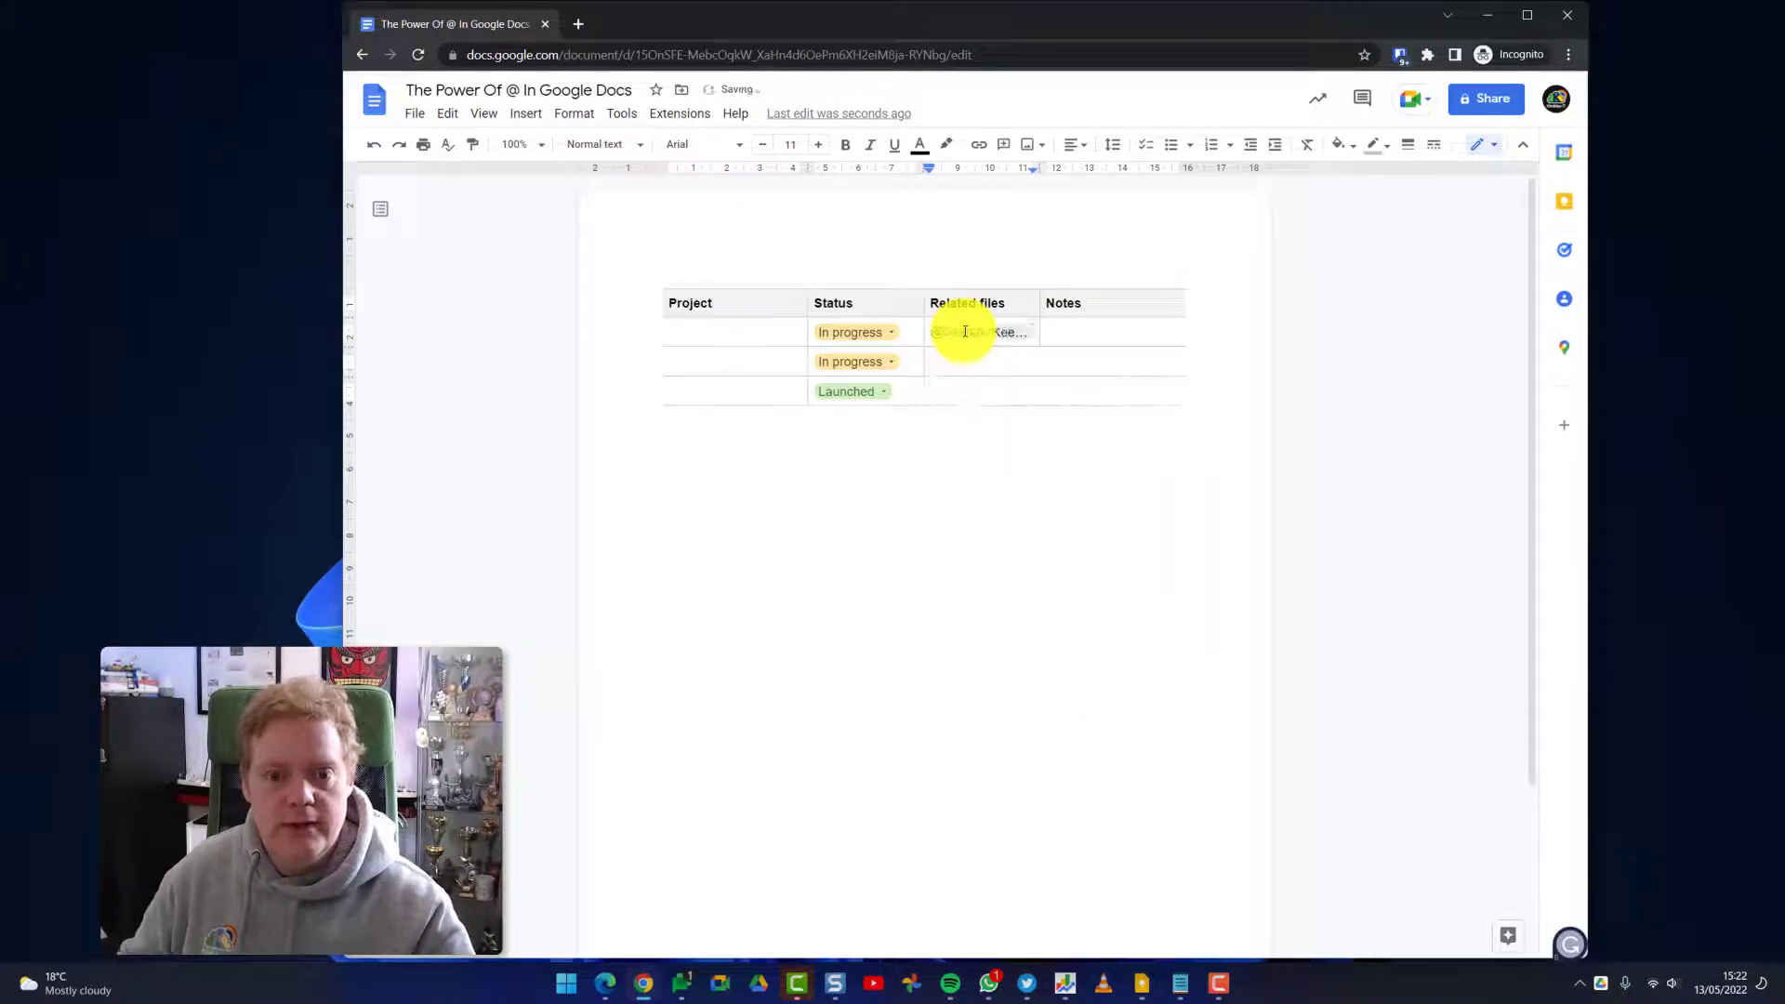
pyautogui.click(1062, 326)
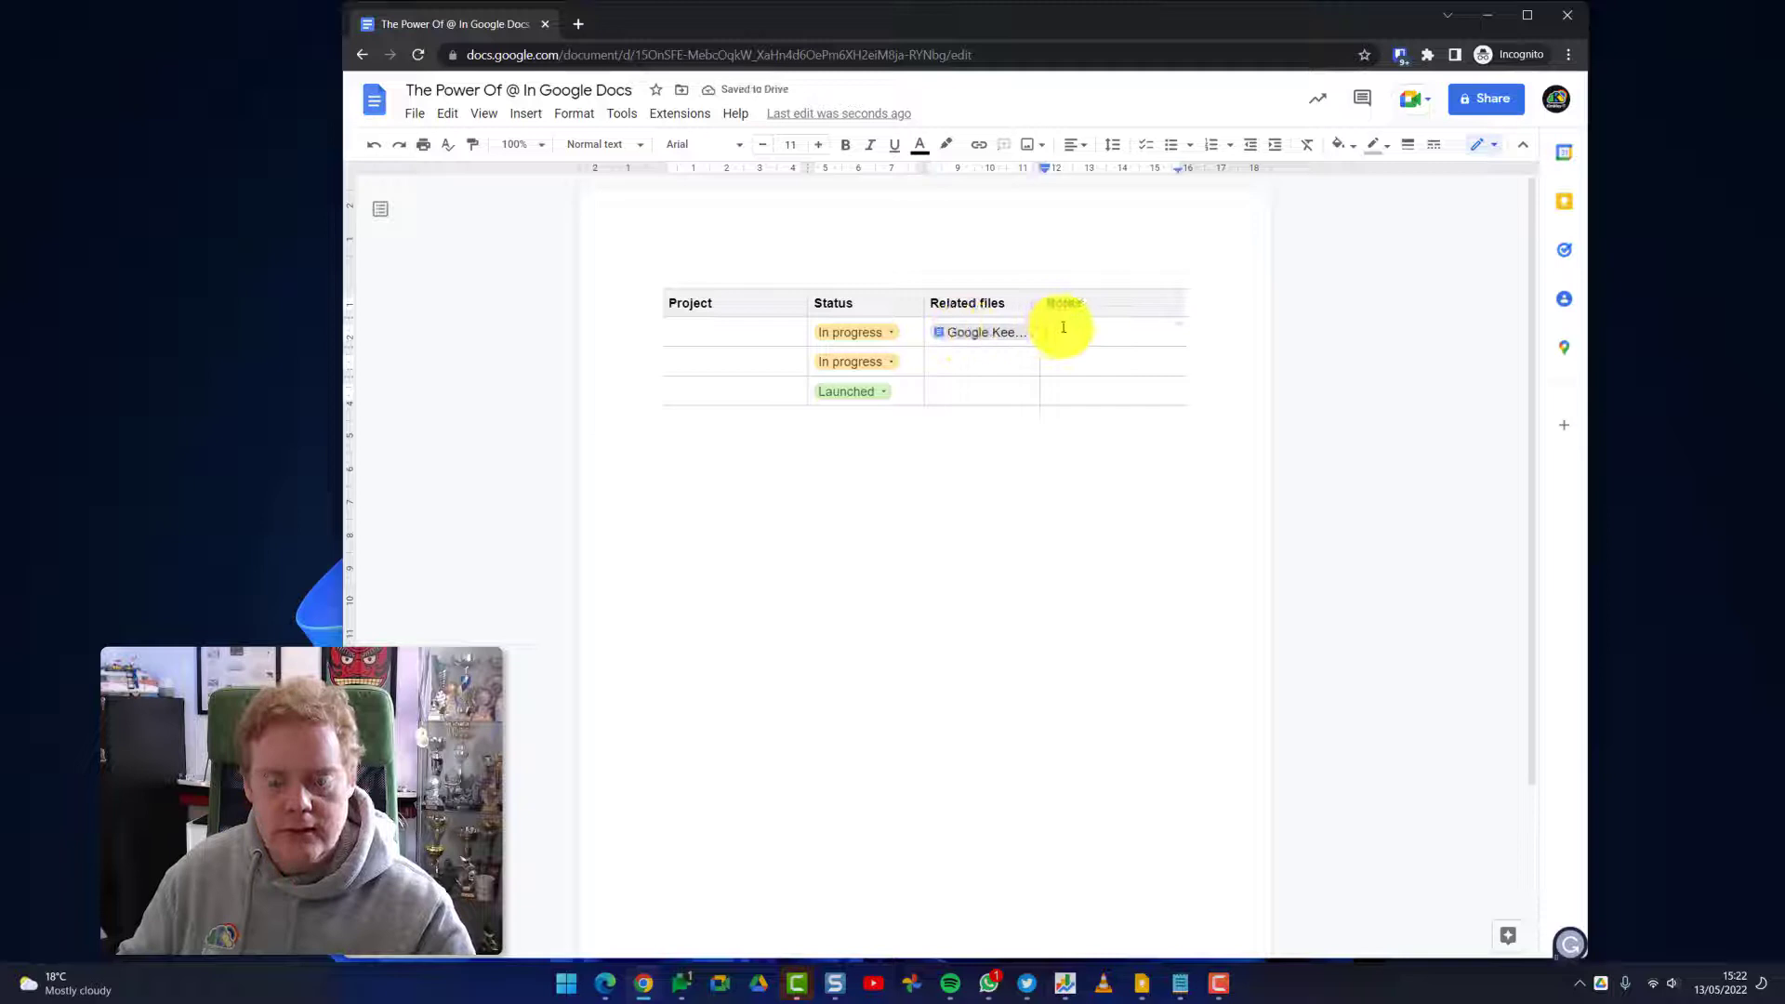
pyautogui.write('@')
pyautogui.press('Return')
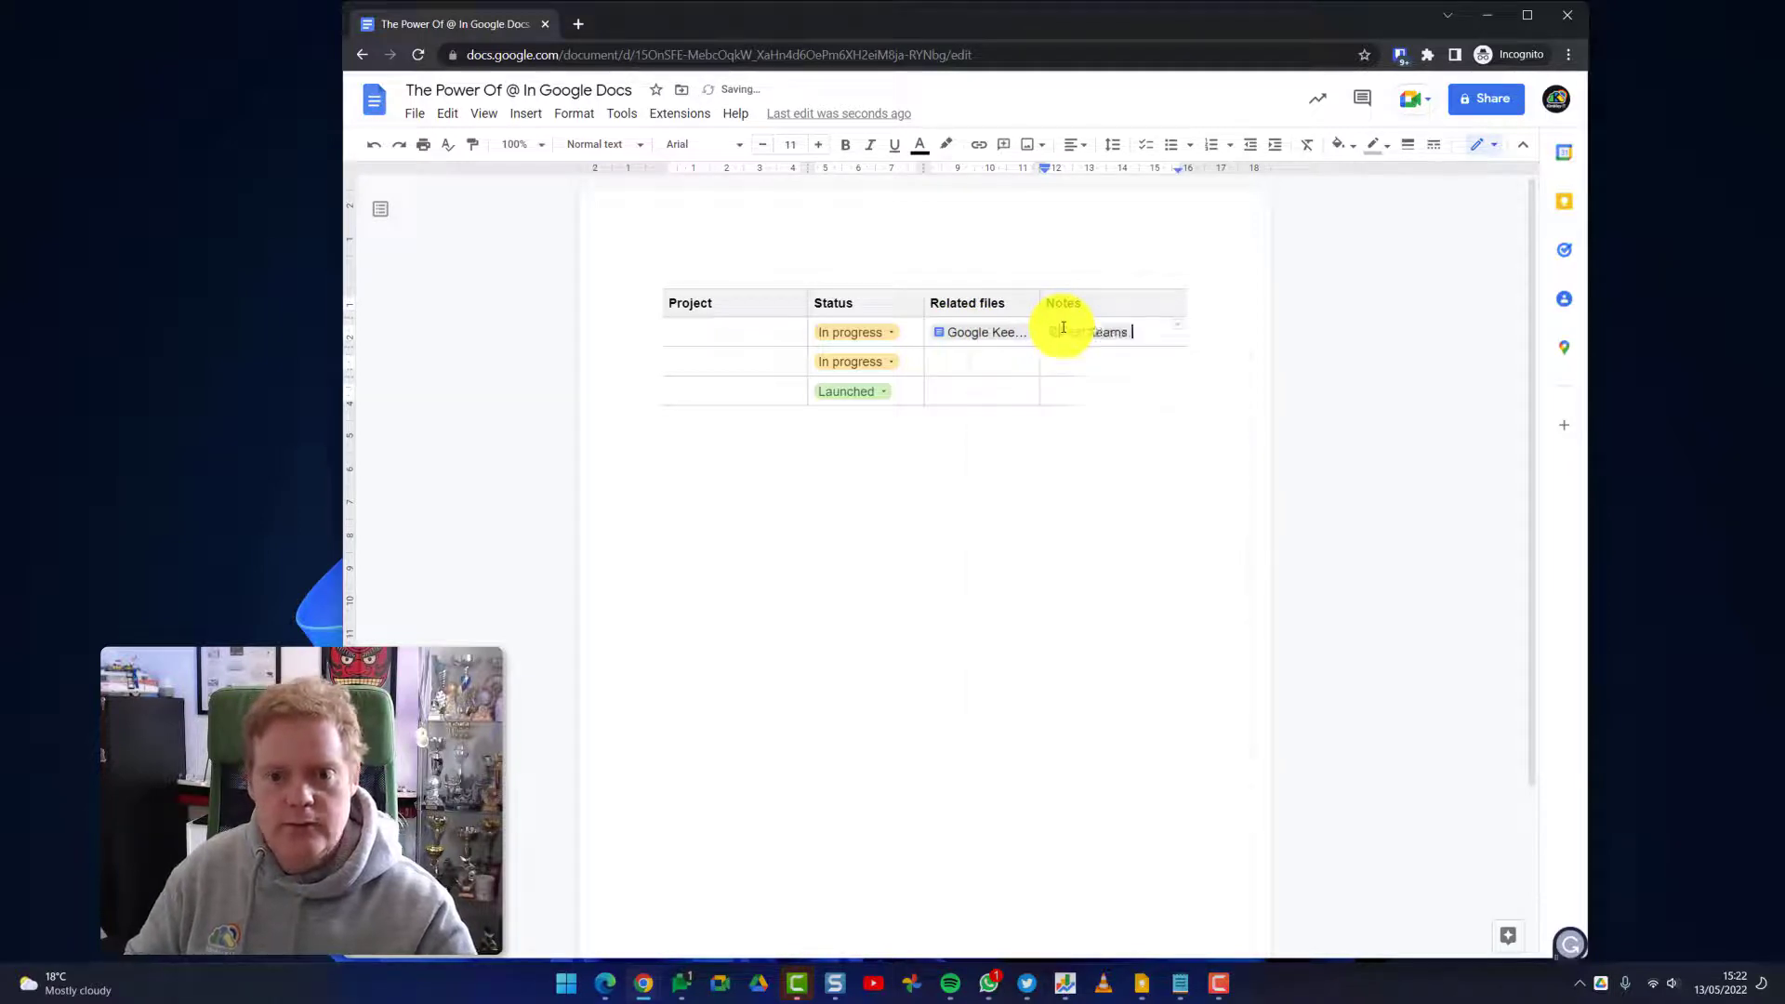
# Enter 'Test' as row 1's project and reset its status to Not started
pyautogui.click(750, 338)
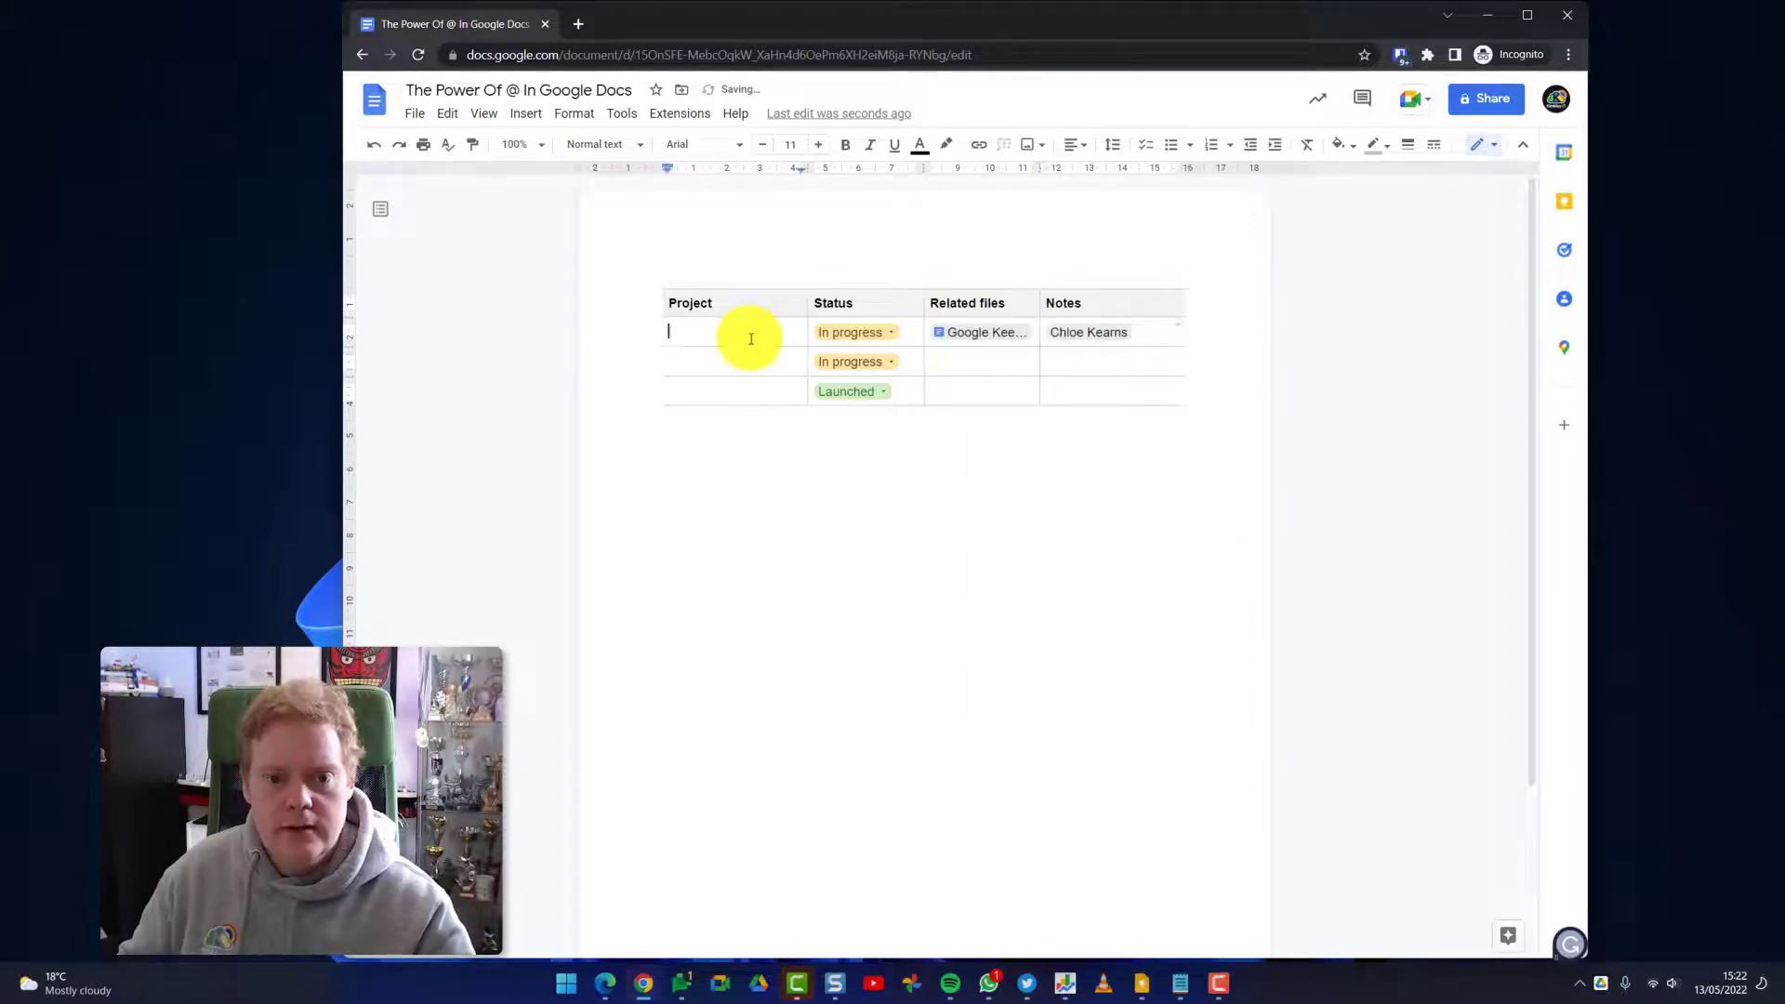
pyautogui.write('Test')
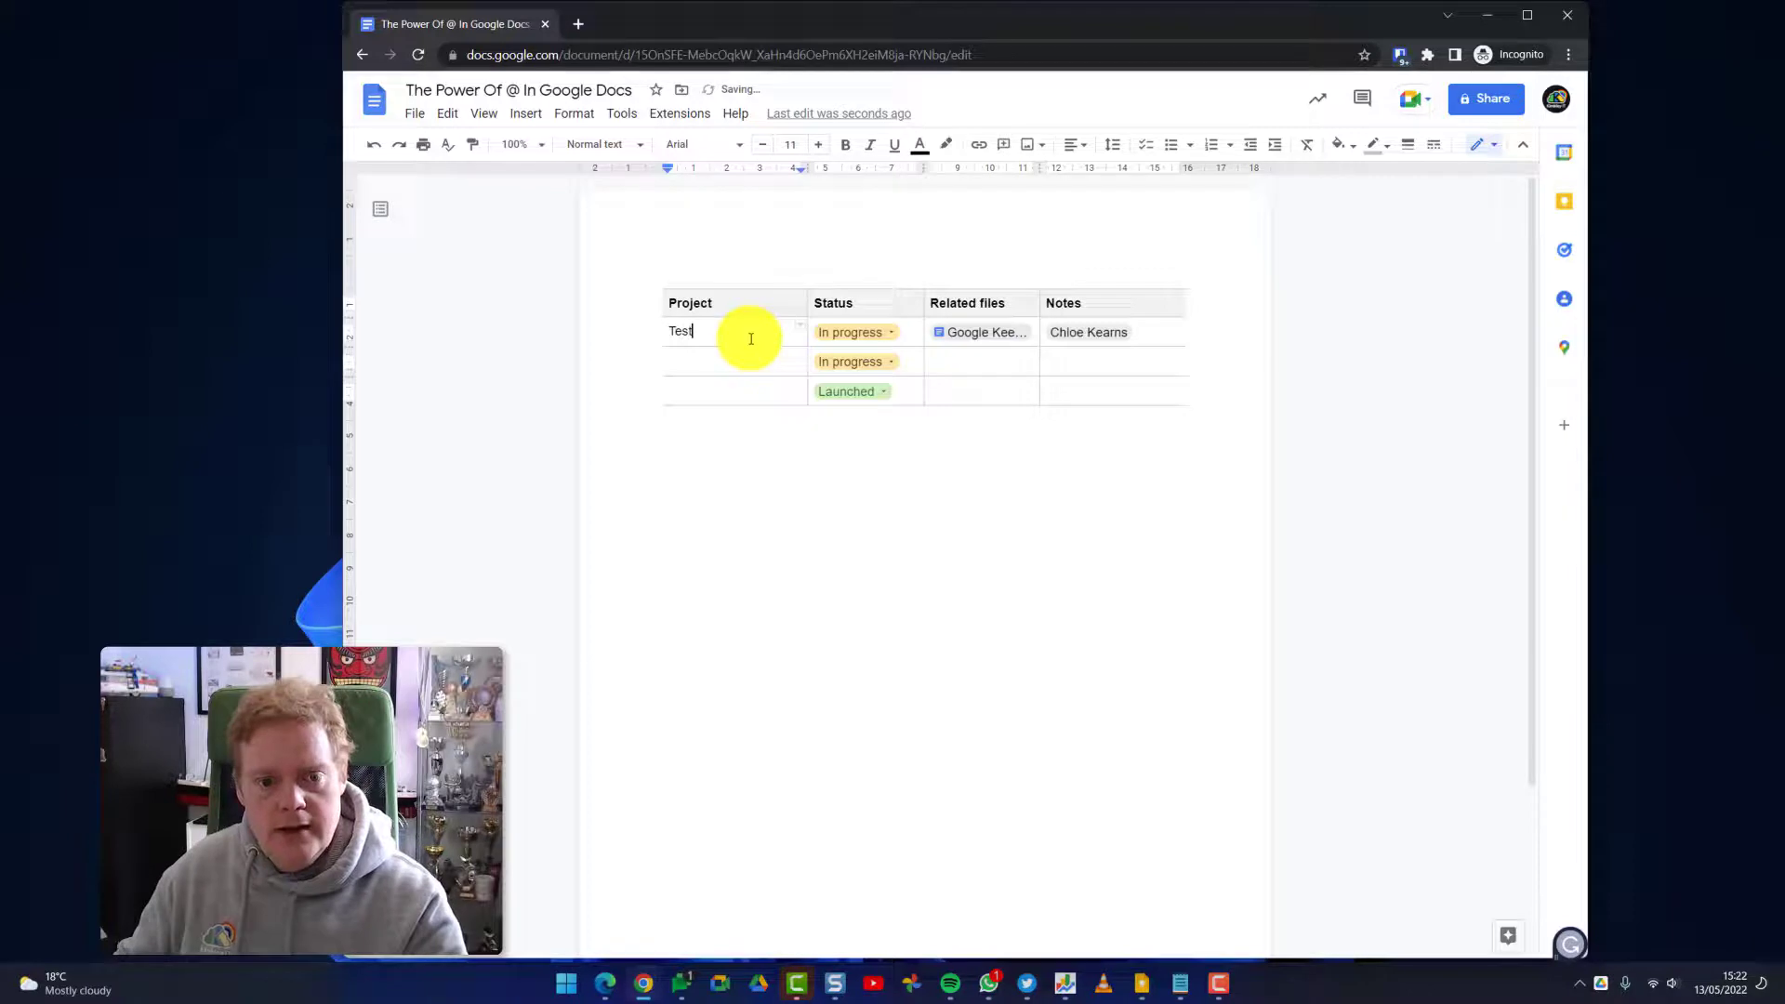
pyautogui.click(928, 506)
pyautogui.moveTo(1084, 350)
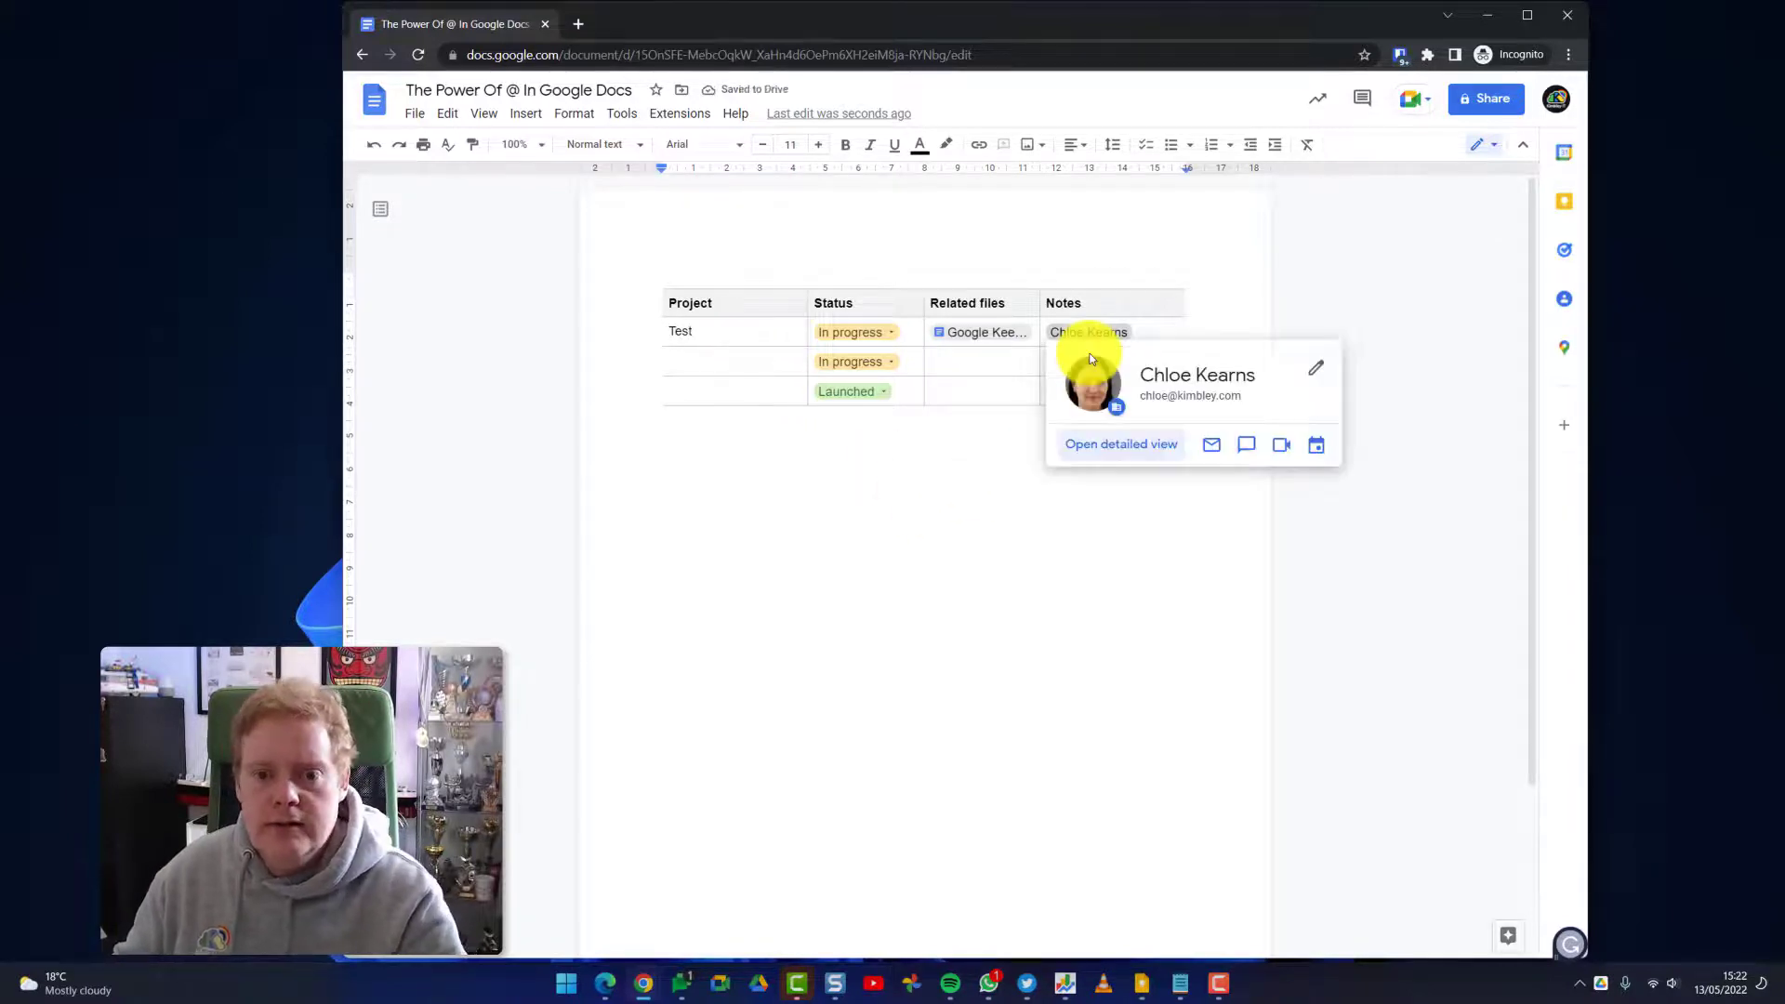
pyautogui.click(879, 331)
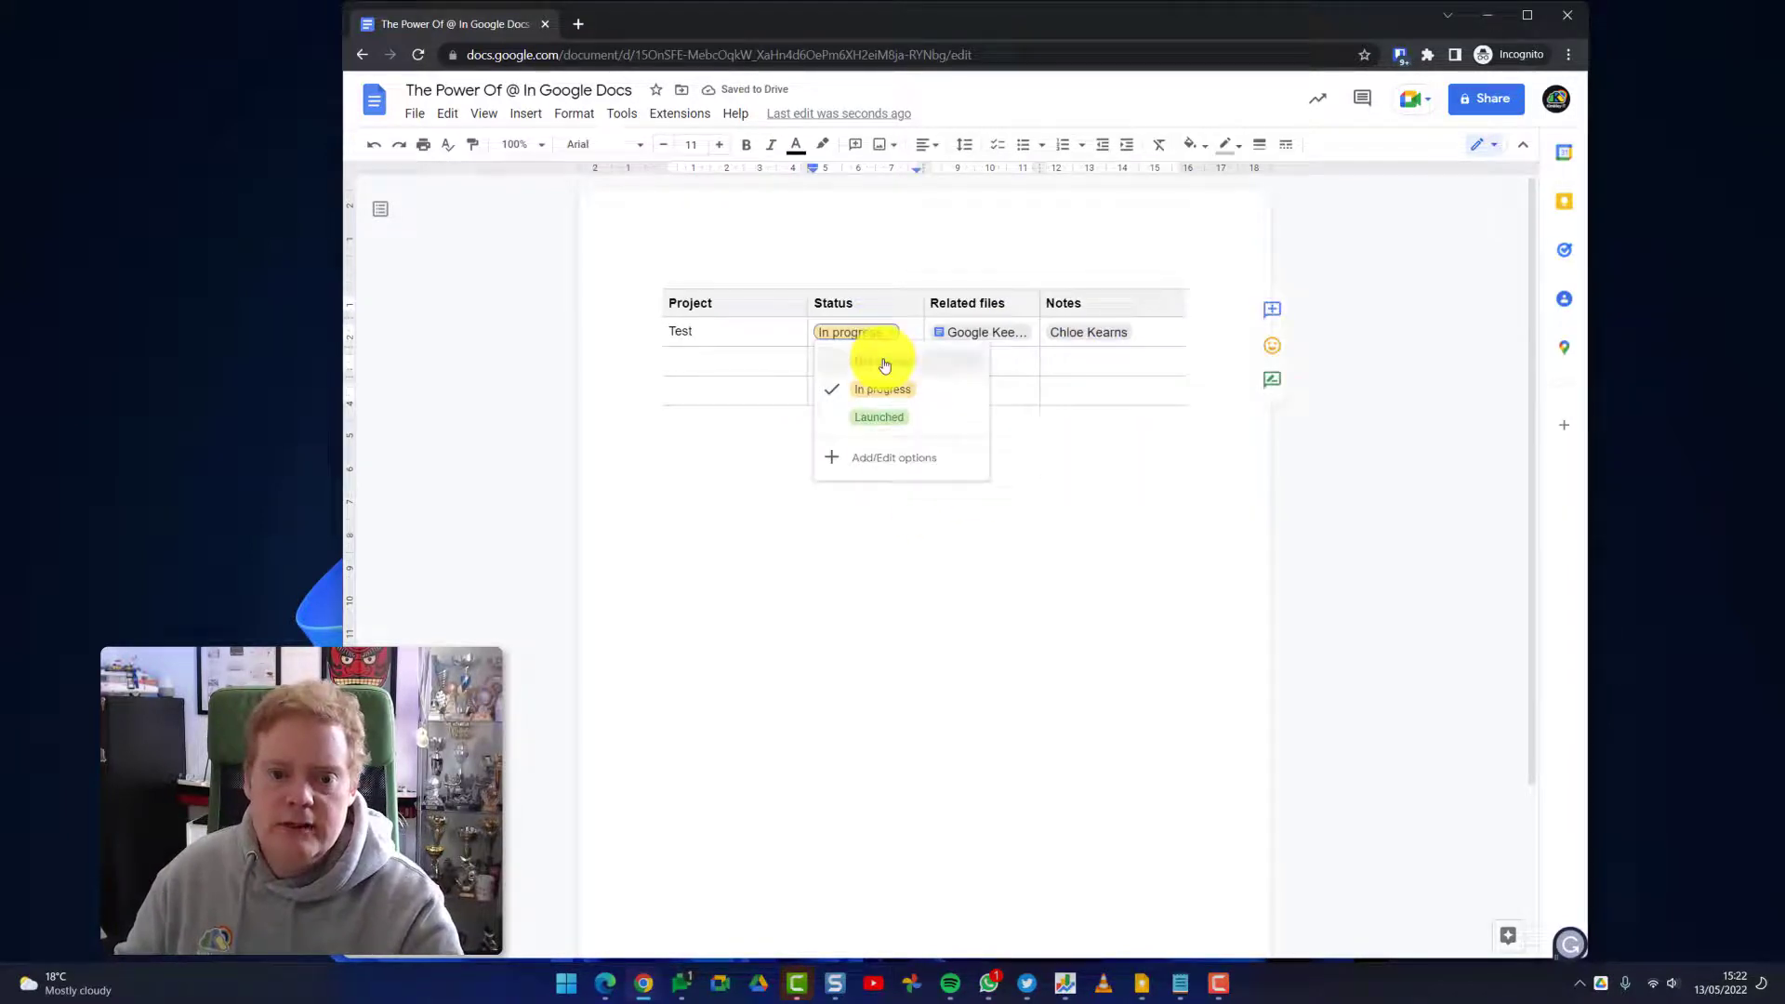
pyautogui.click(884, 362)
pyautogui.click(920, 255)
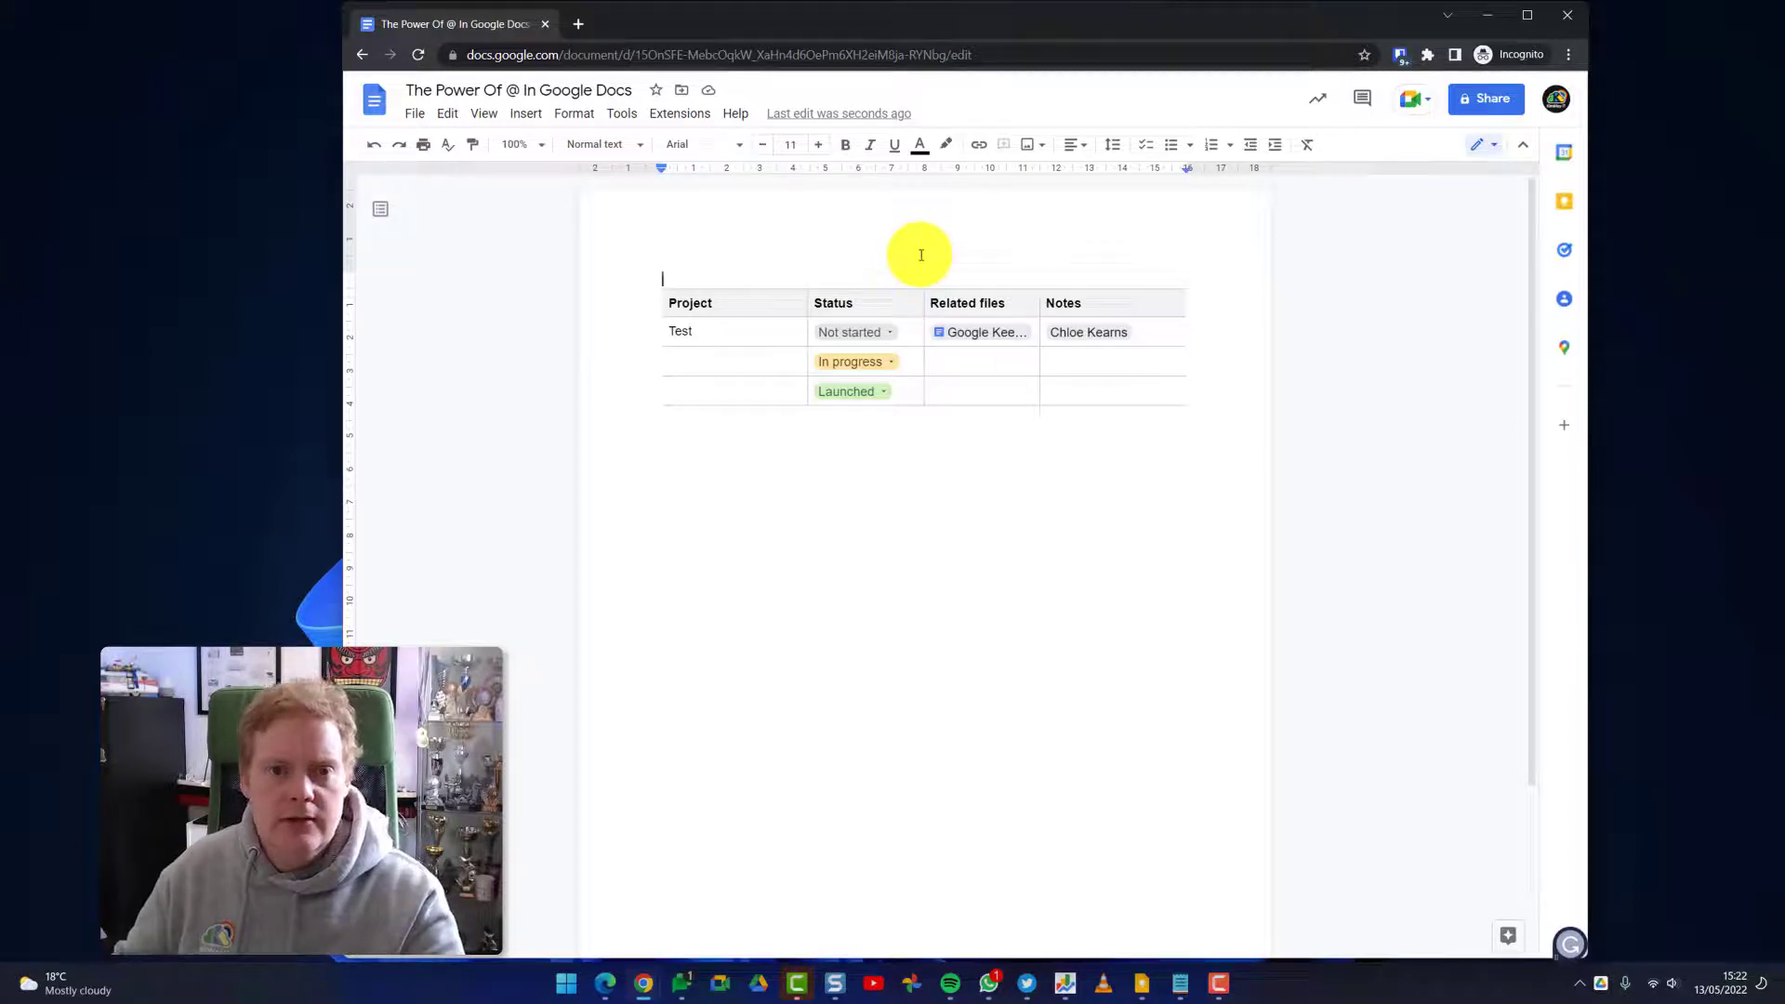
# Undo the roadmap edits until the table is gone
pyautogui.click(374, 144)
pyautogui.click(375, 144)
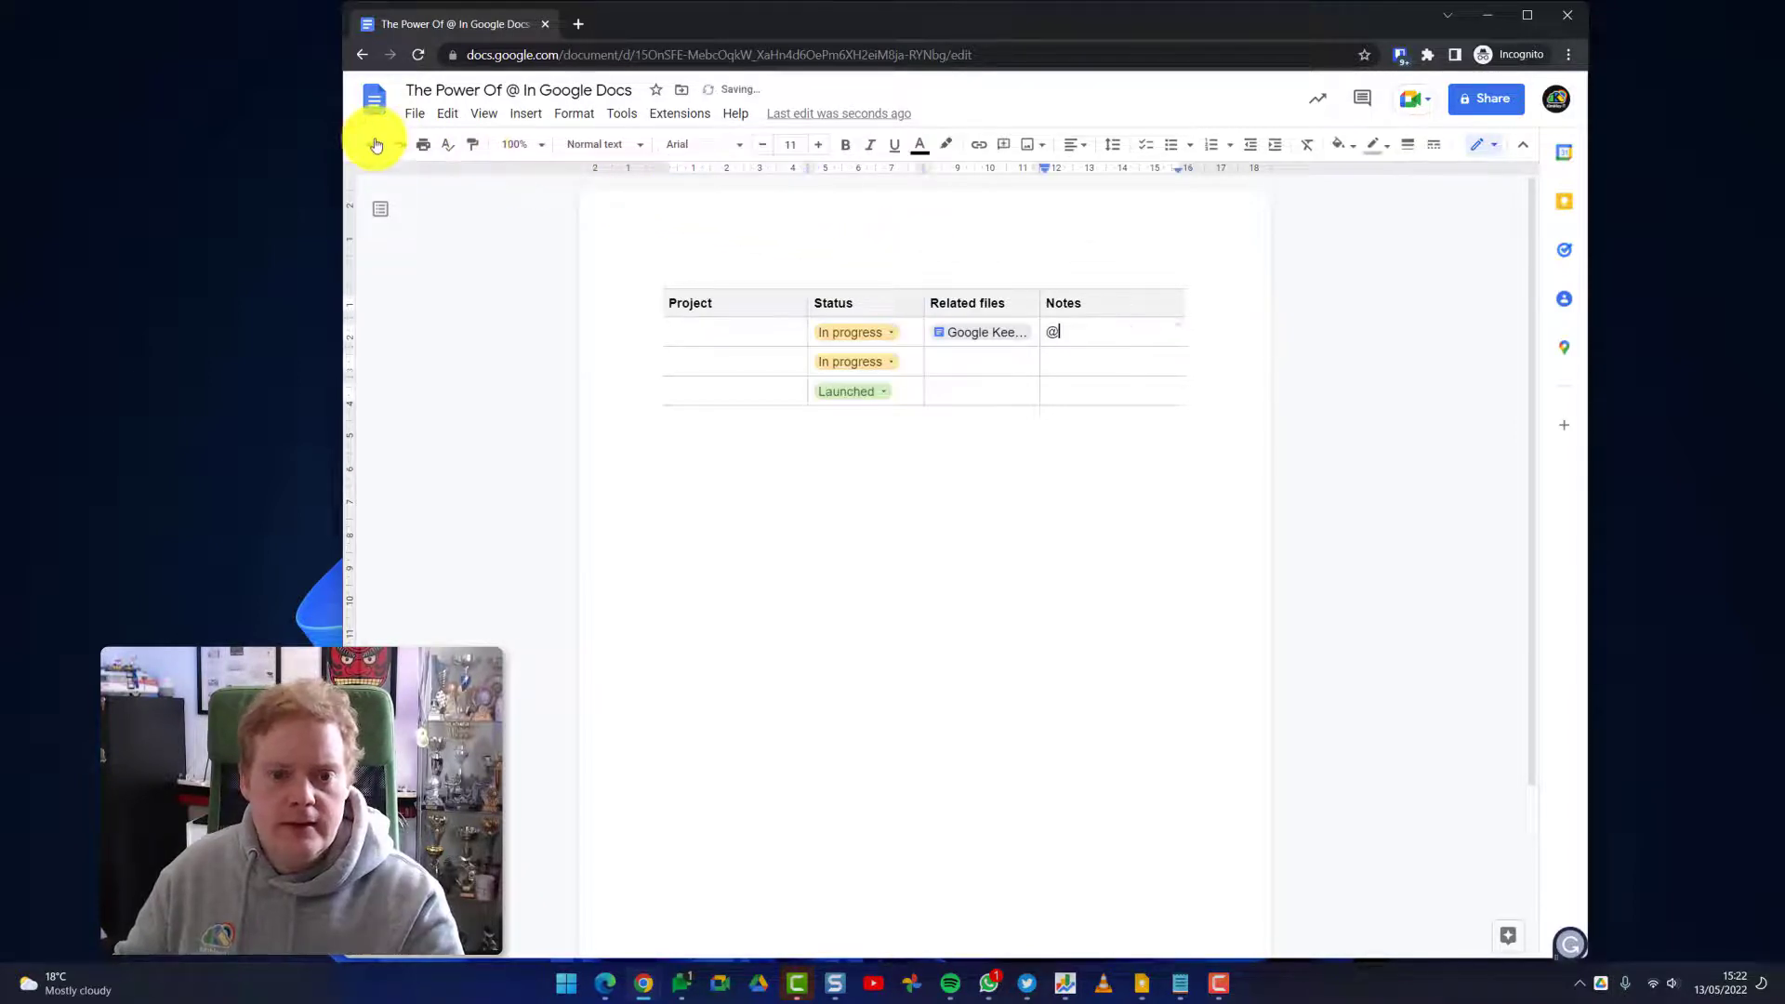
pyautogui.click(374, 144)
pyautogui.click(375, 144)
pyautogui.click(374, 144)
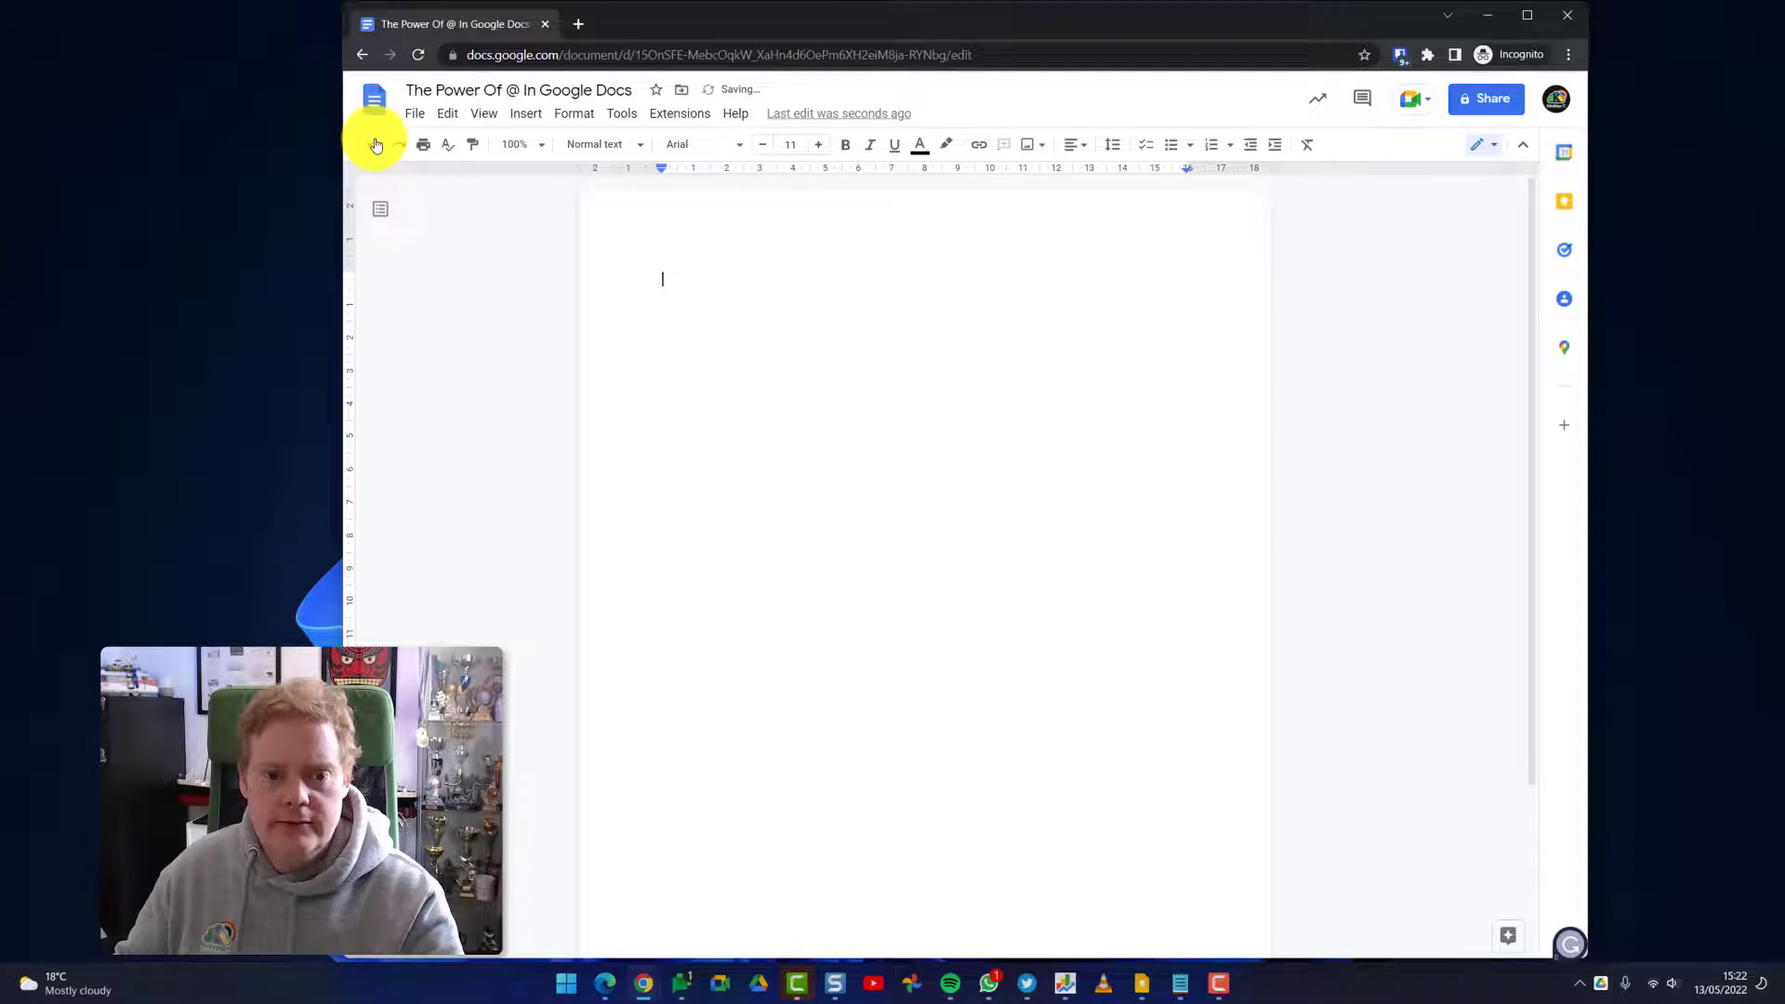
# Insert a Review tracker table from the @ menu, then undo it
pyautogui.write('@')
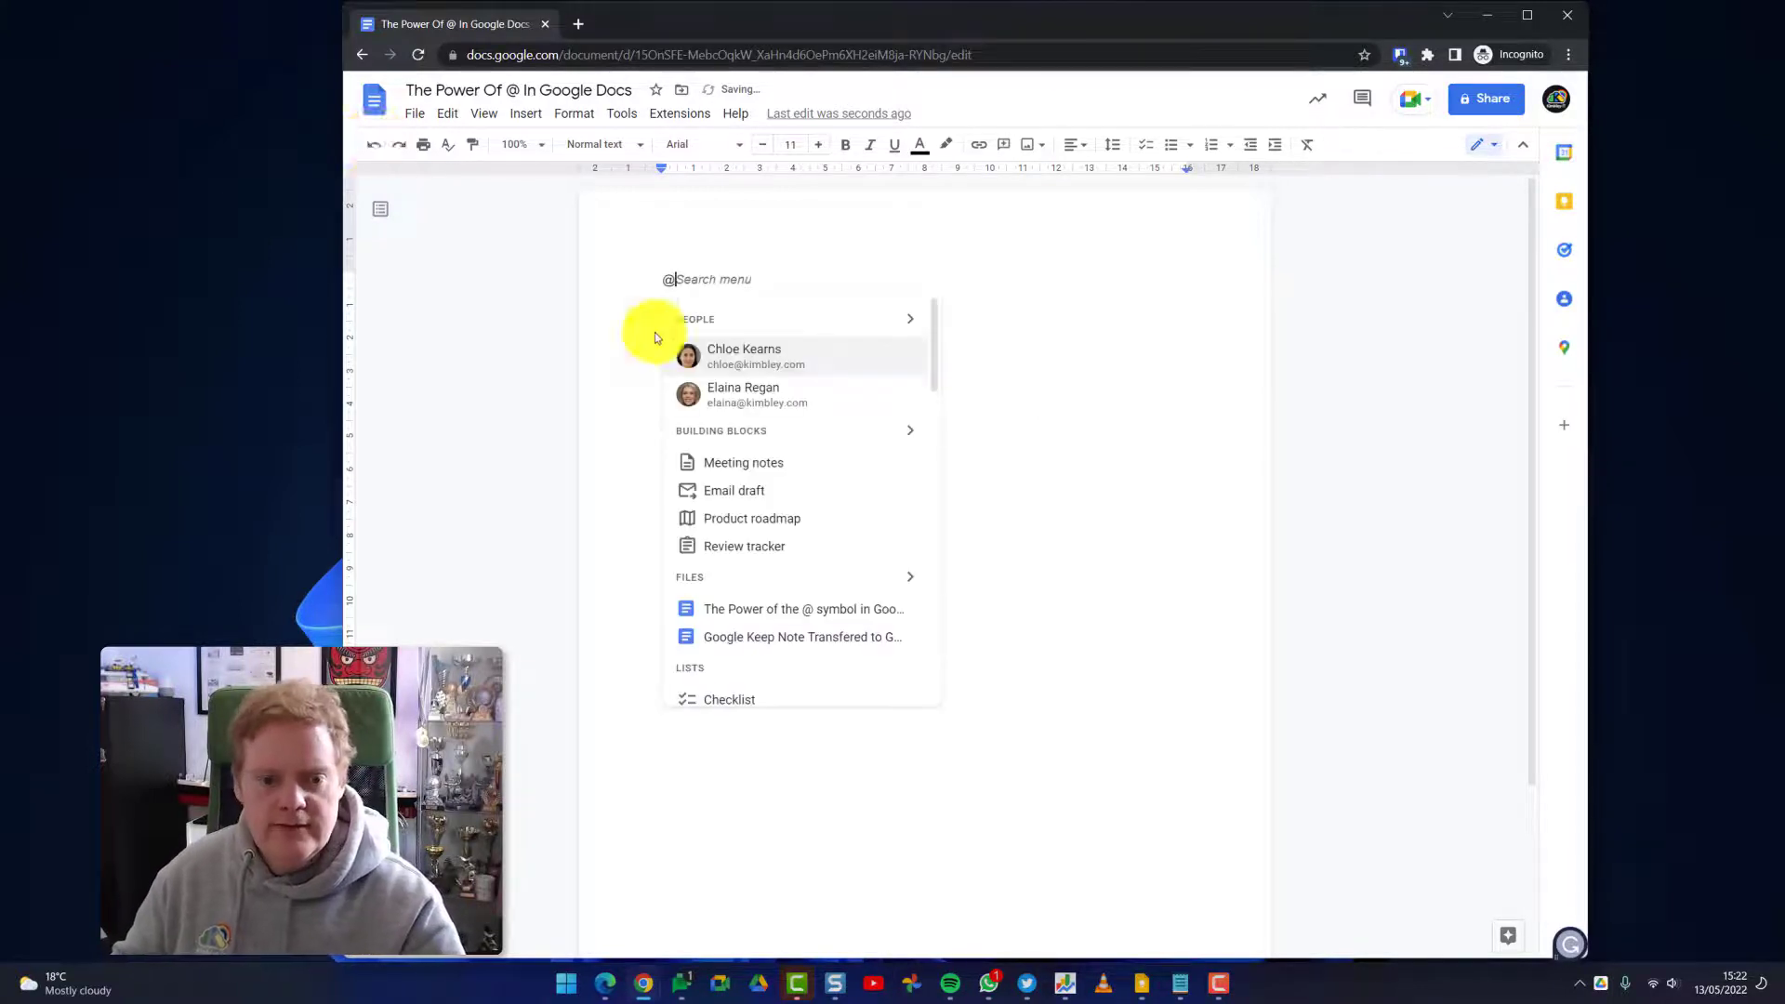
pyautogui.click(780, 550)
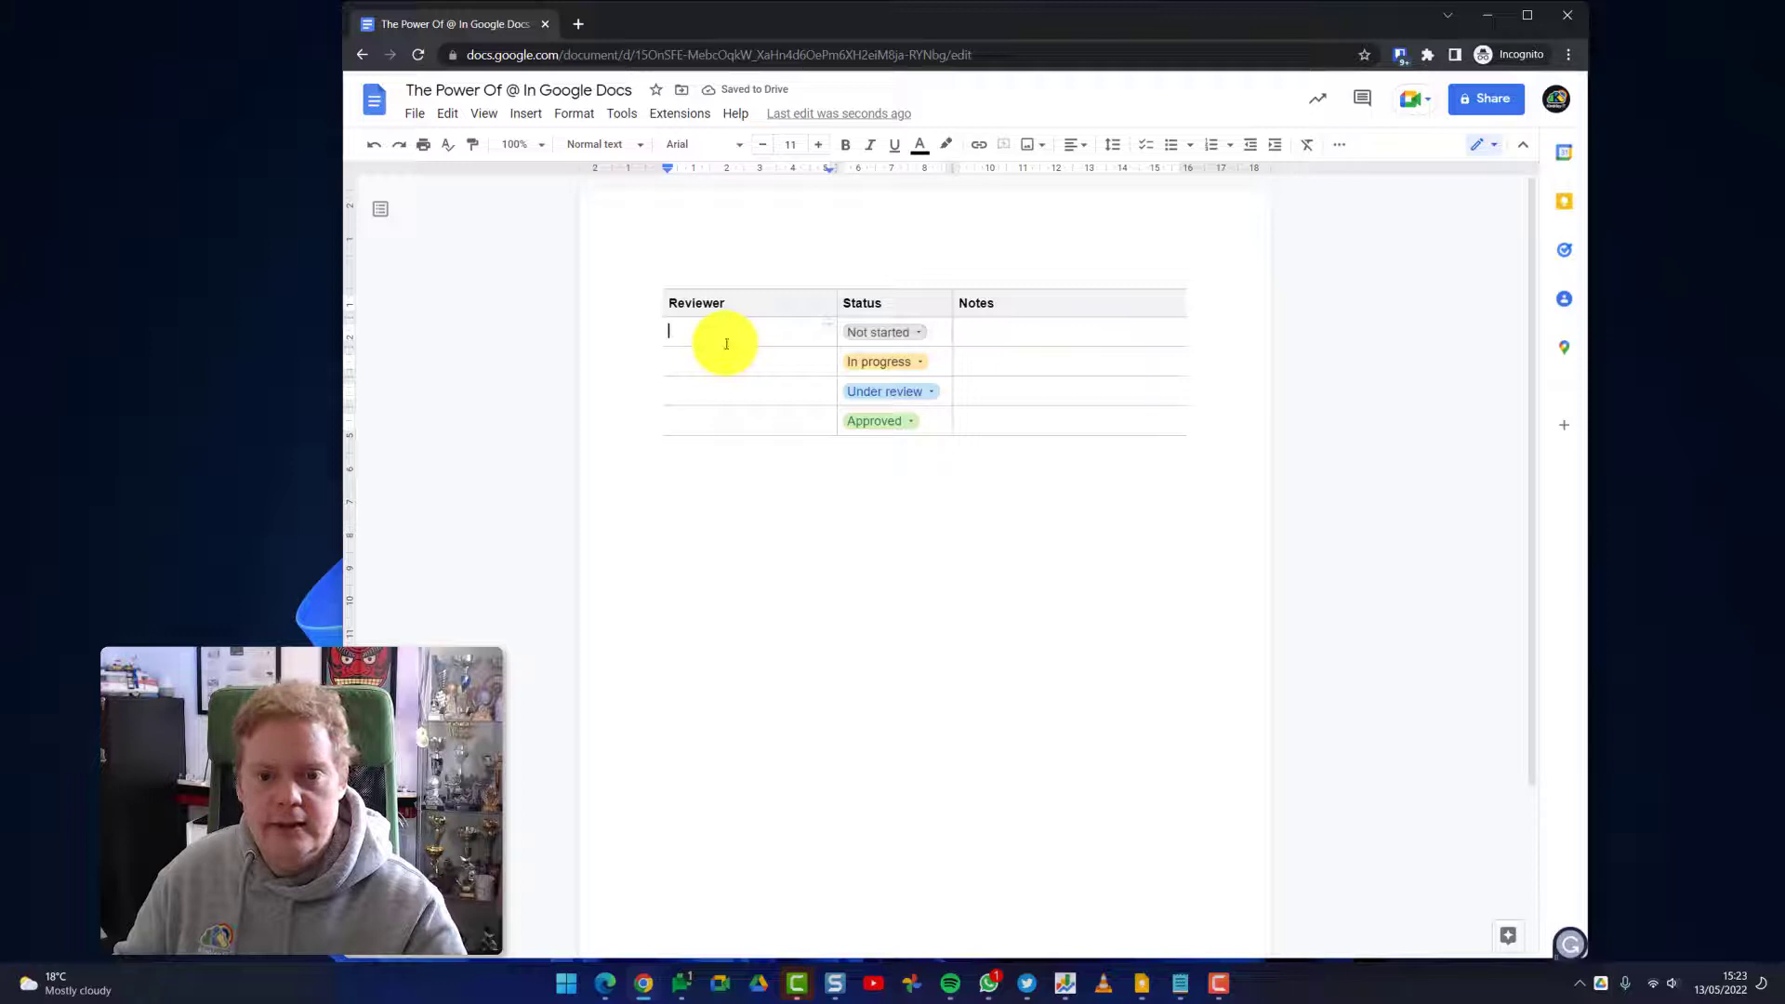
pyautogui.click(373, 147)
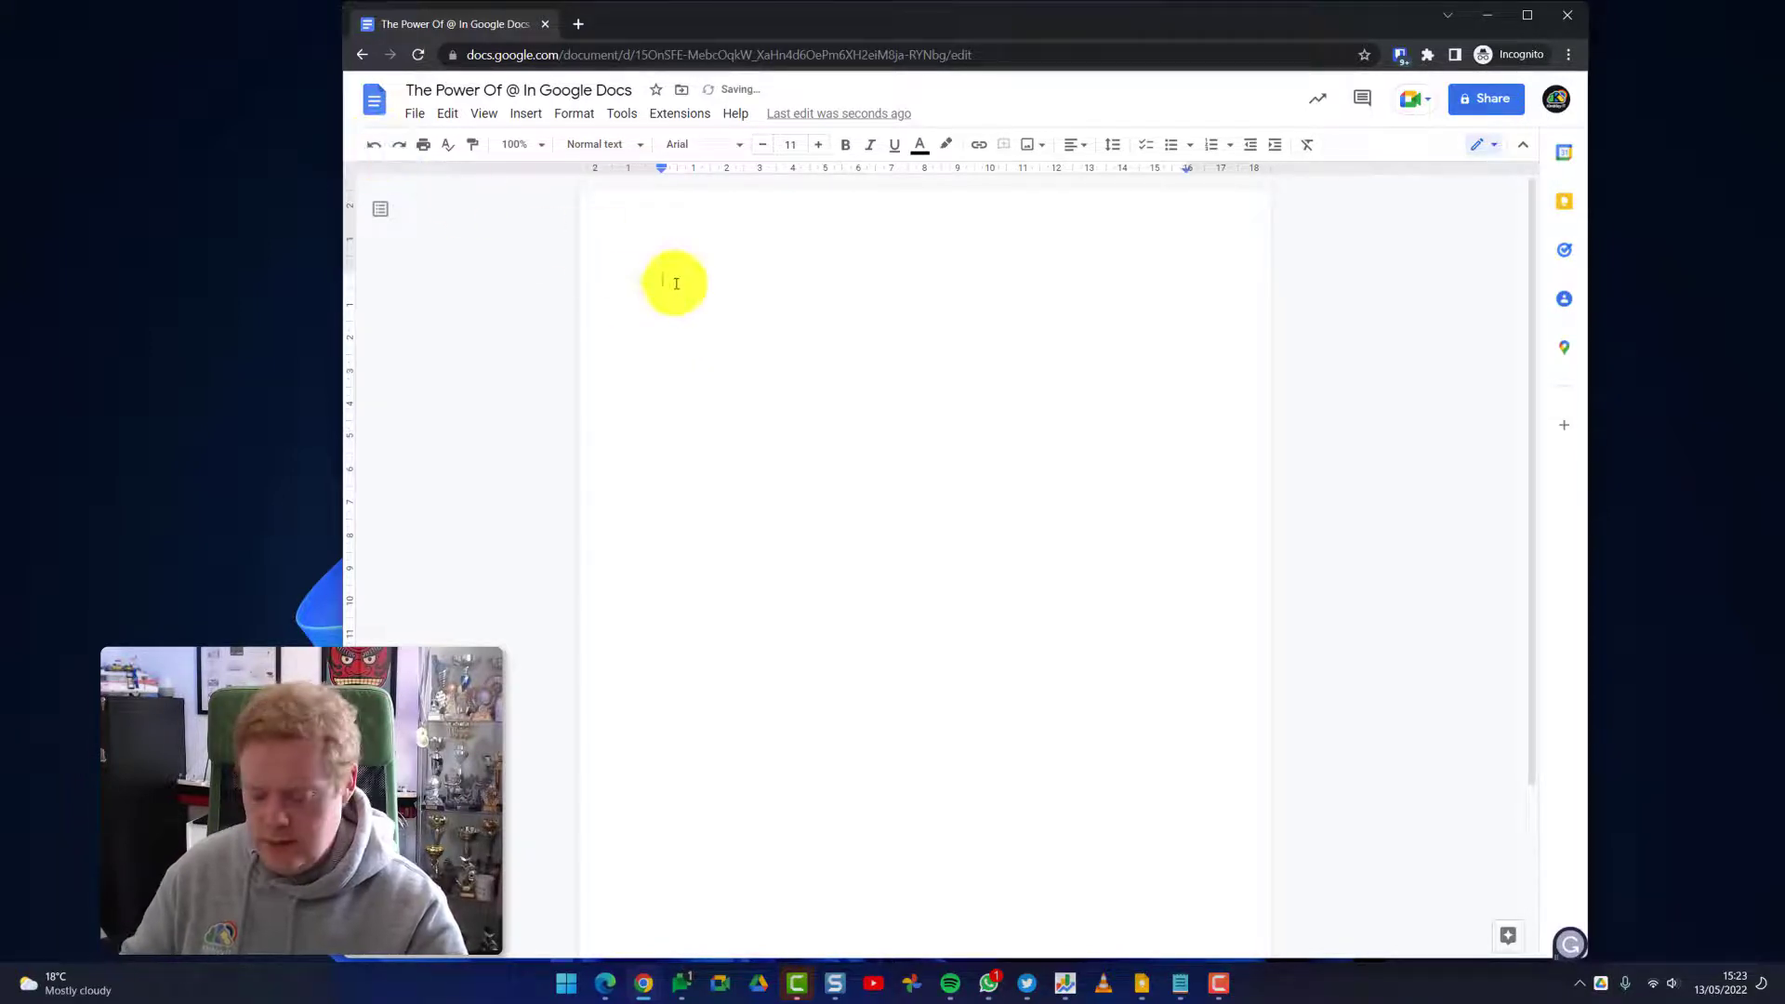
# Insert a 3 x 2 table through the @ menu's table option
pyautogui.write('@')
pyautogui.scroll(-3, 693, 353)
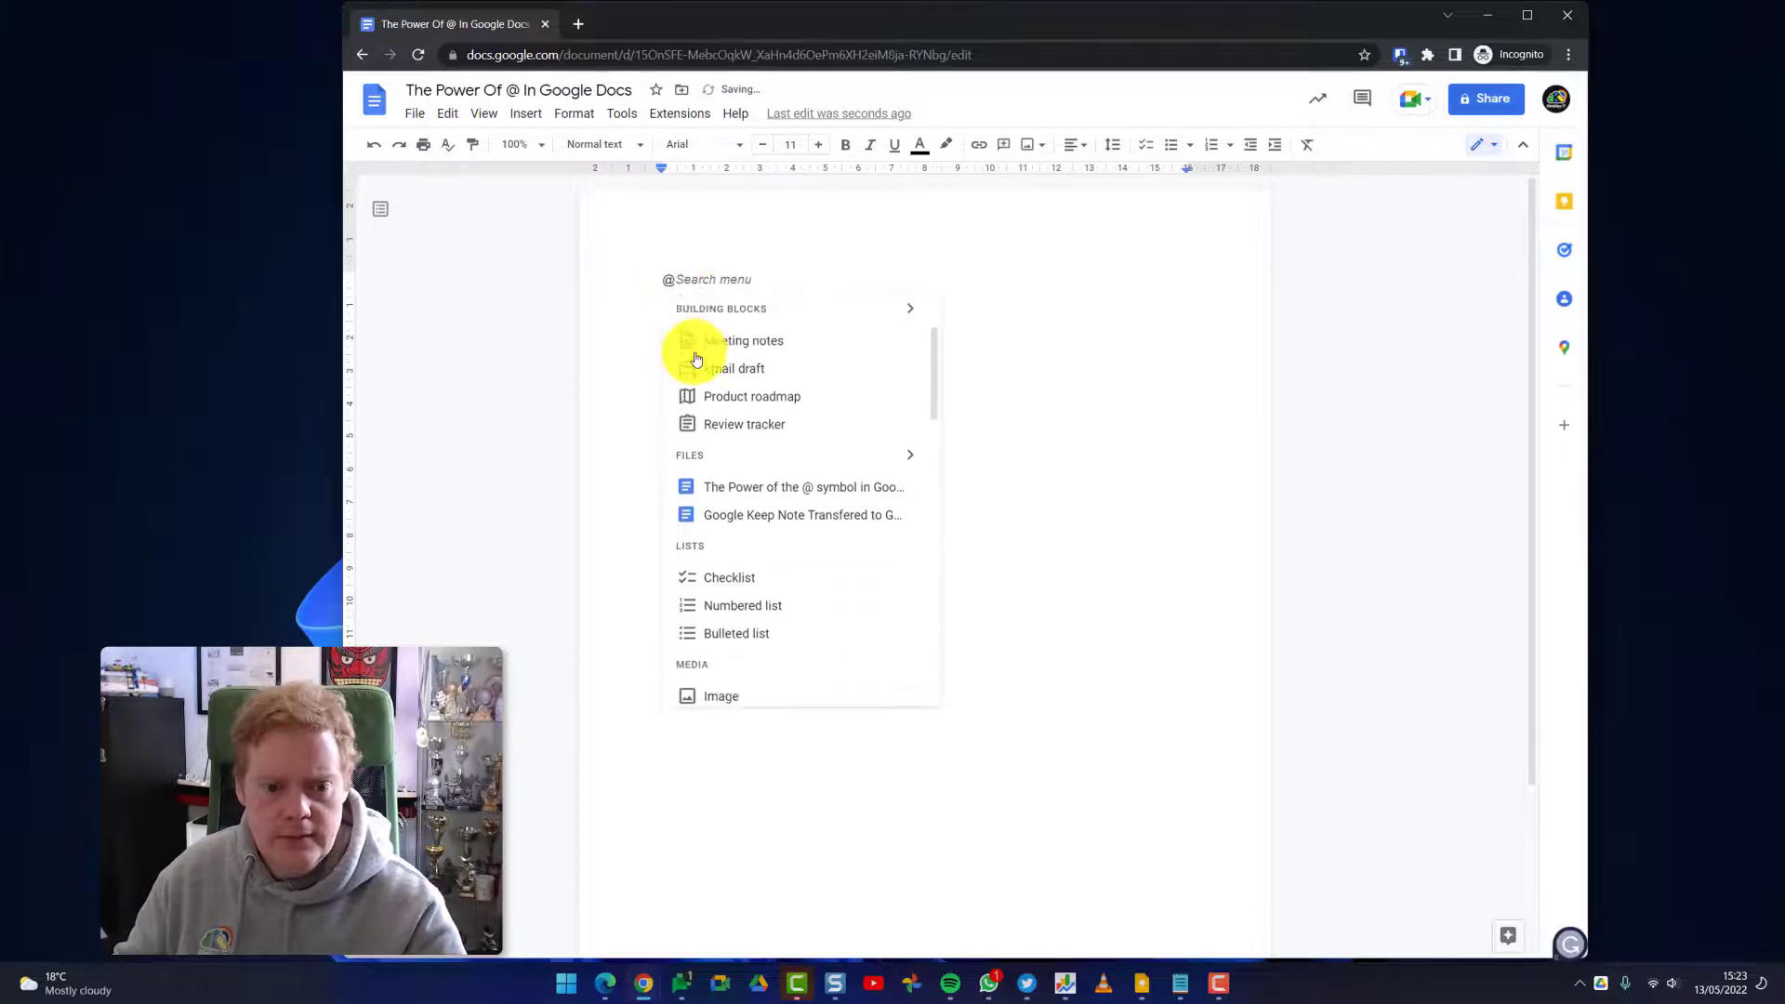
pyautogui.scroll(-10, 695, 357)
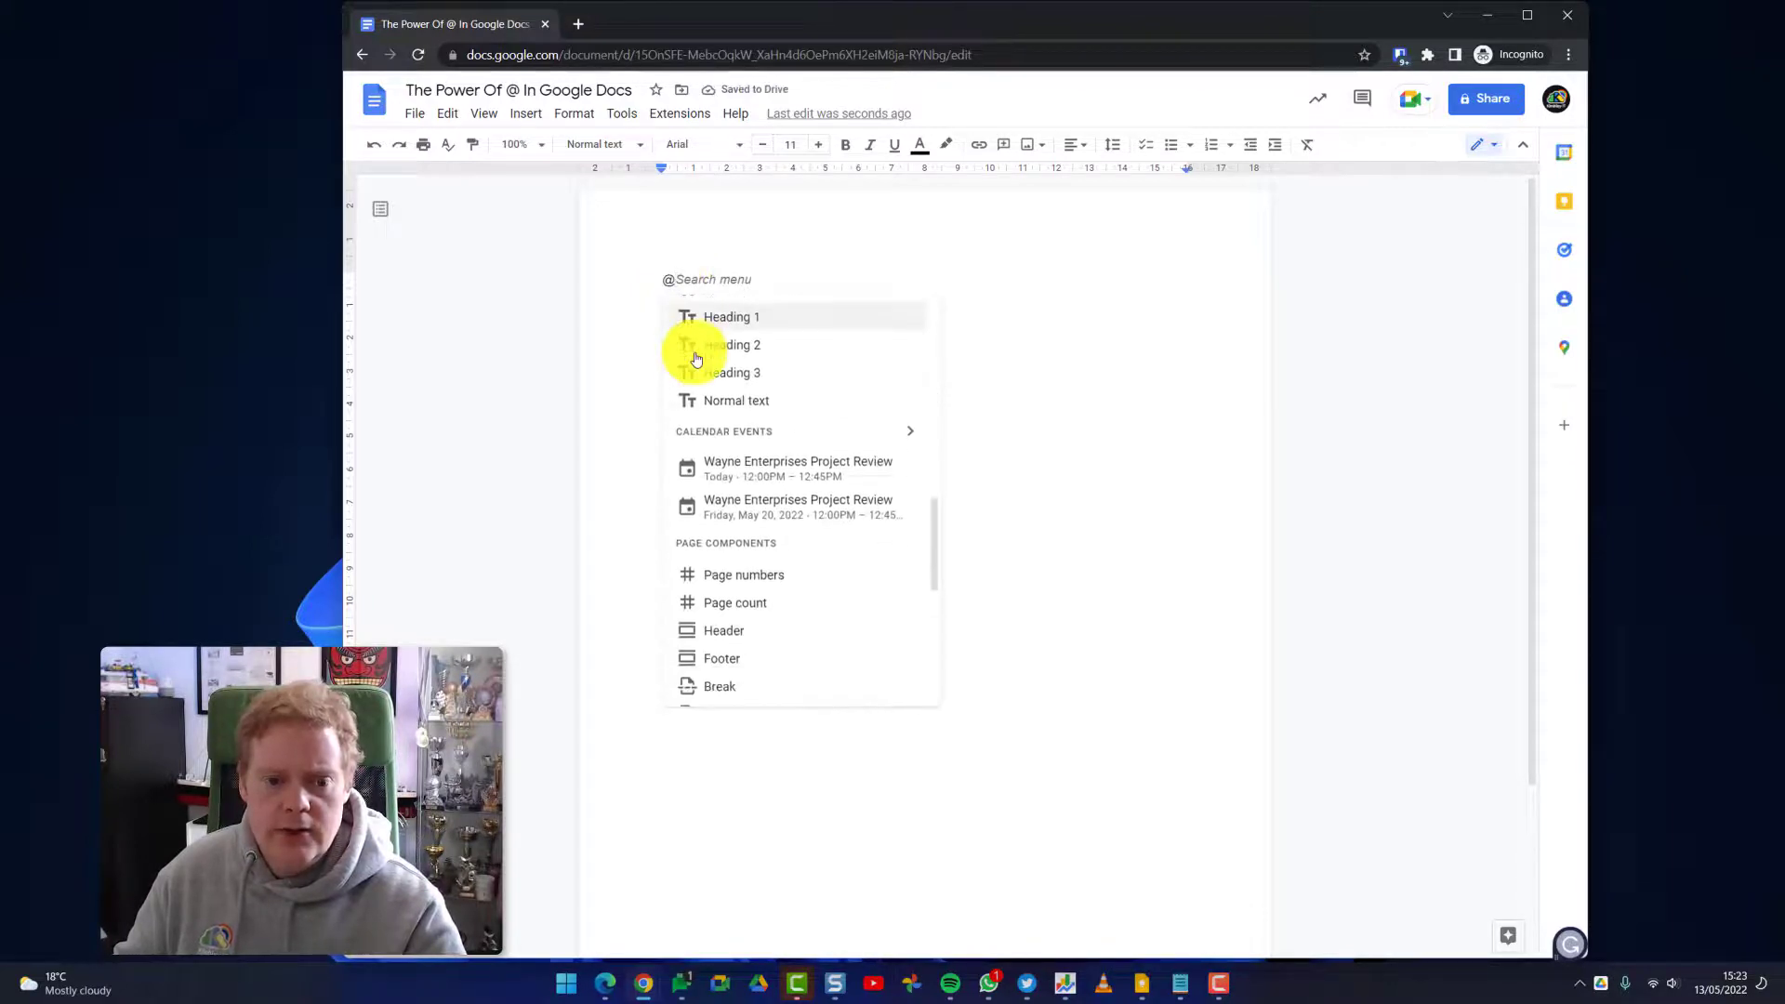
pyautogui.scroll(-5, 692, 354)
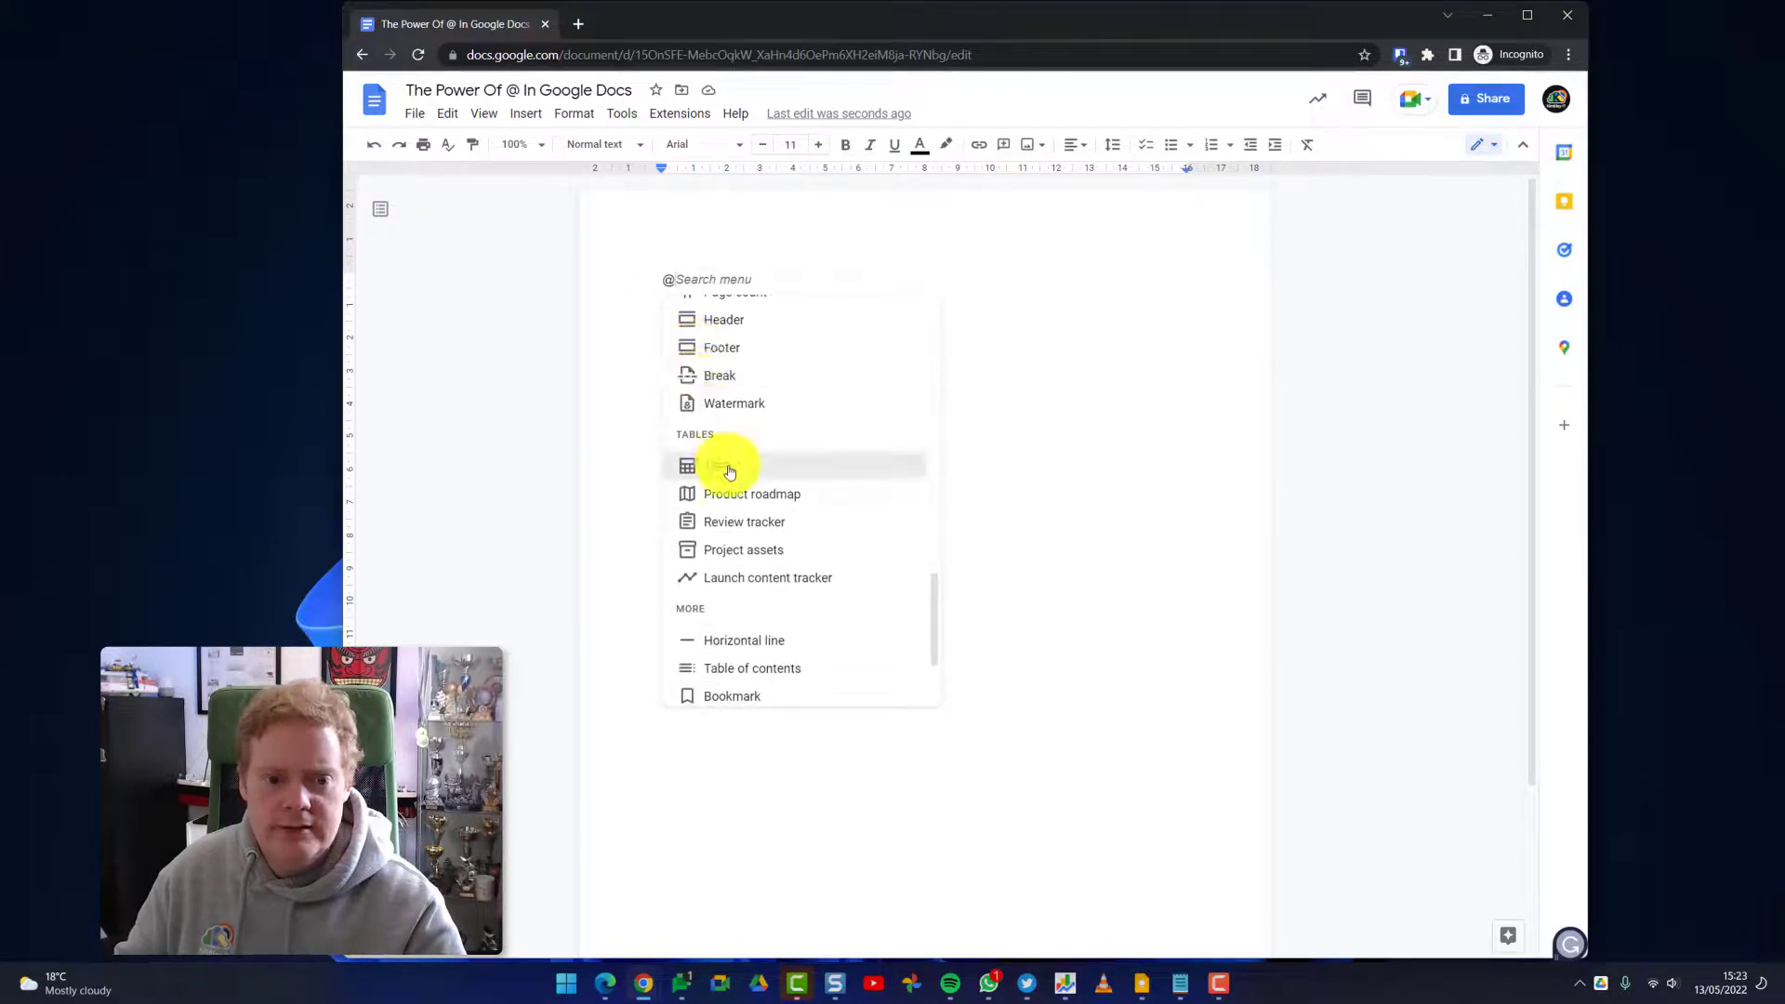
pyautogui.click(725, 462)
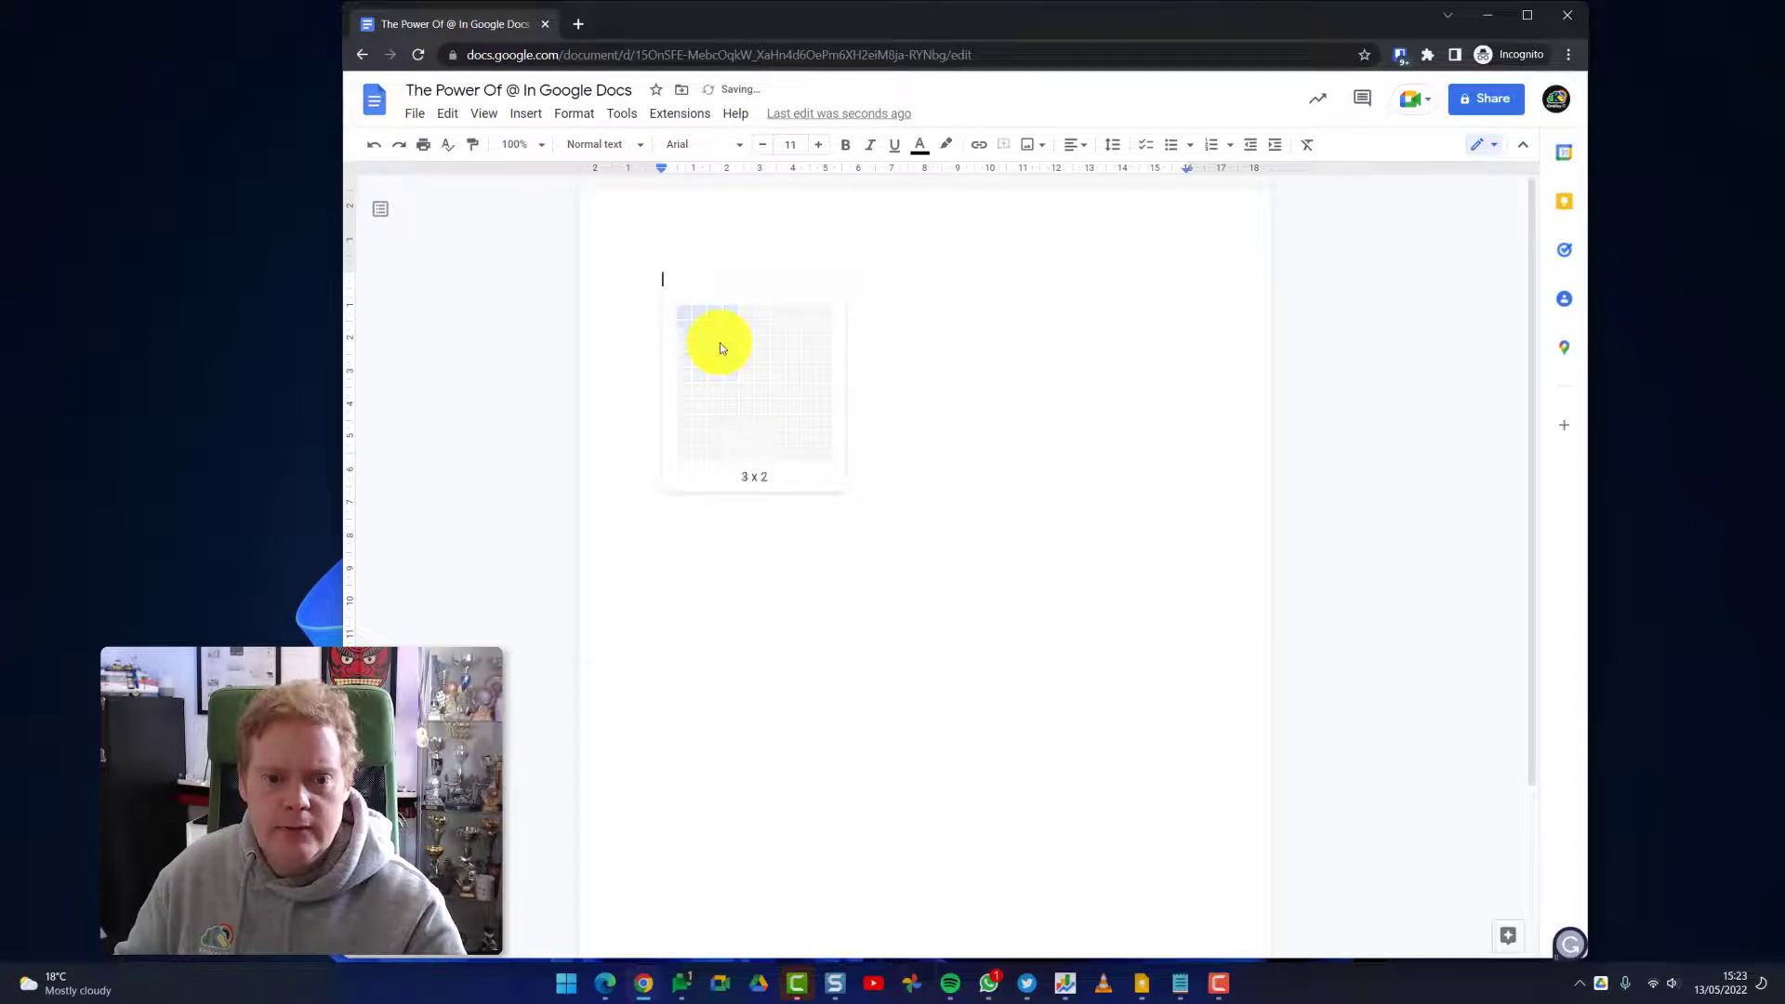
pyautogui.click(720, 346)
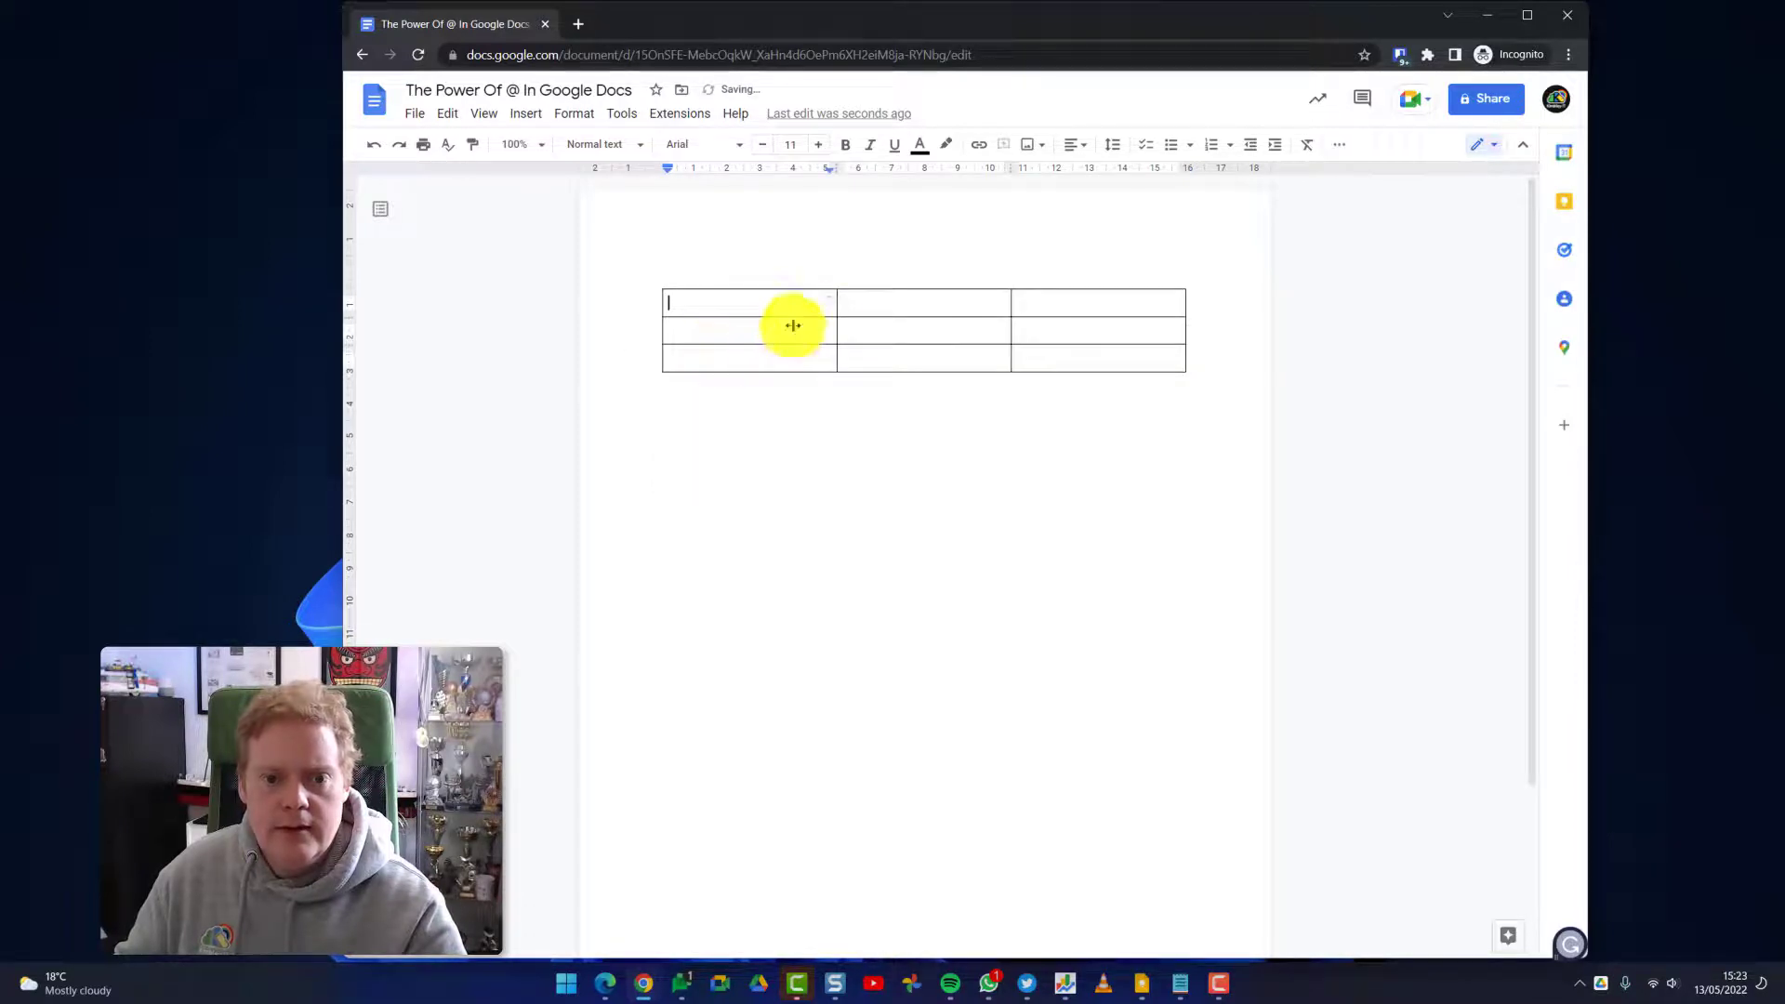
# Put tomorrow's date, 14 May 2022, in the table's middle top cell
pyautogui.click(860, 310)
pyautogui.write('@')
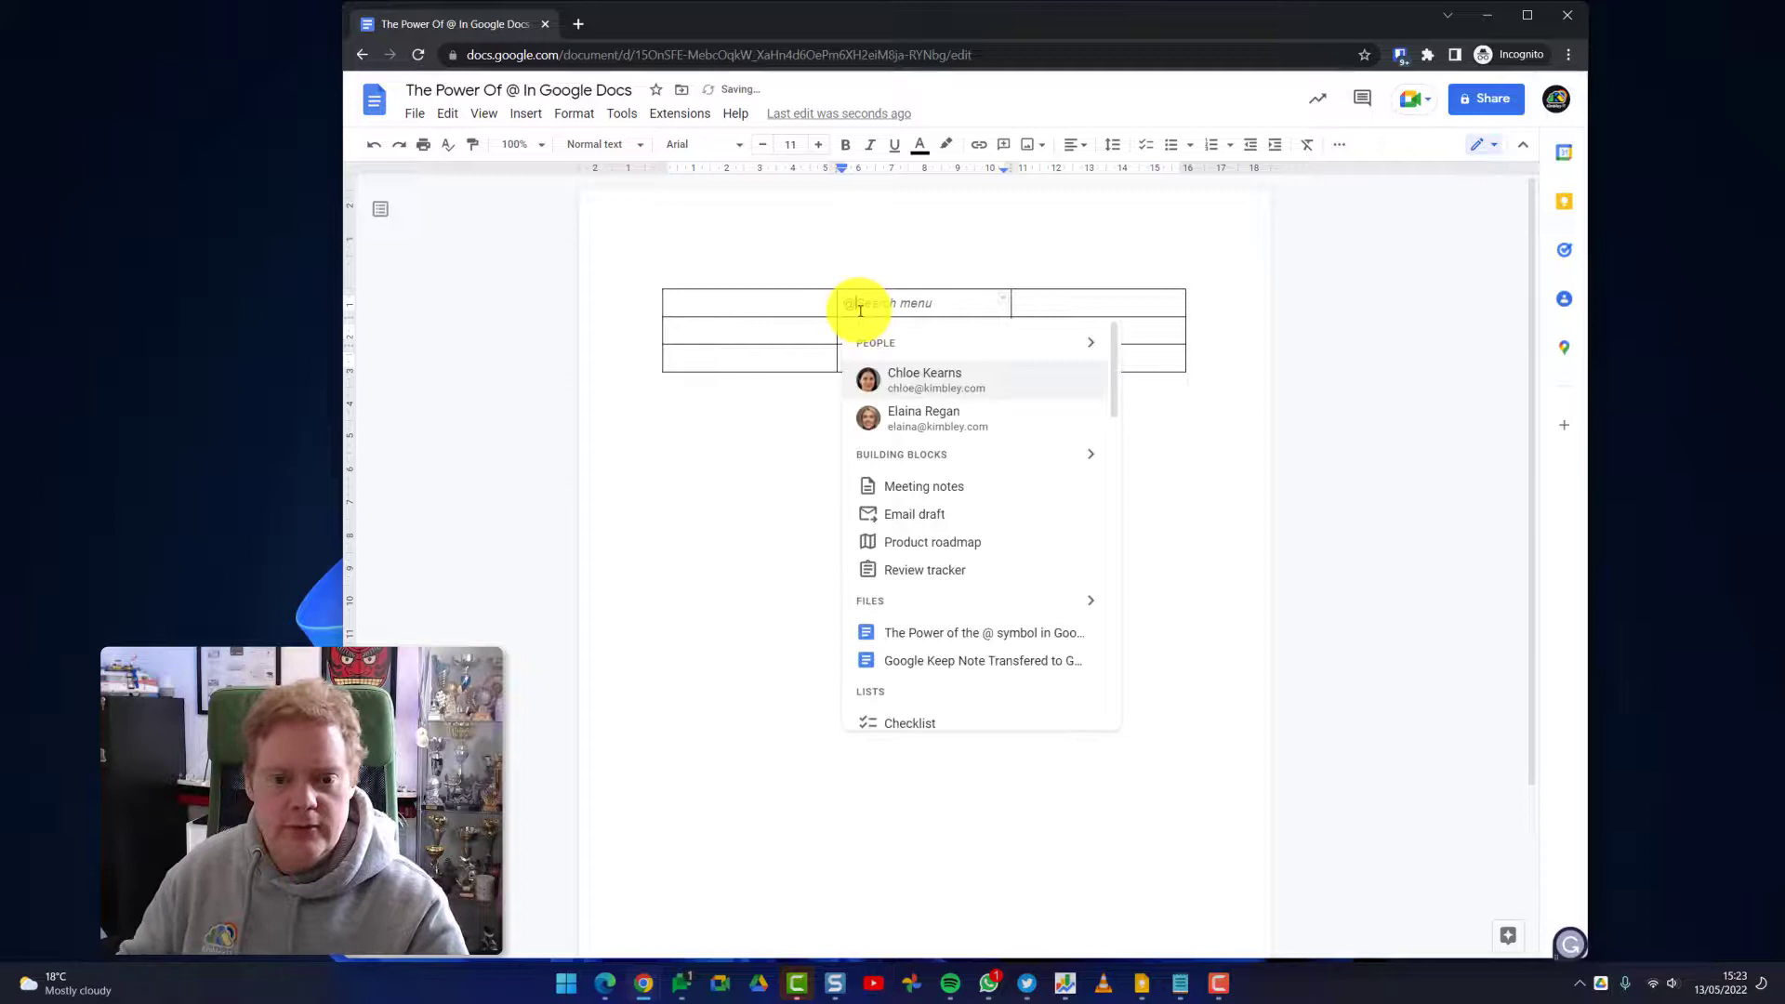
pyautogui.scroll(-5, 934, 456)
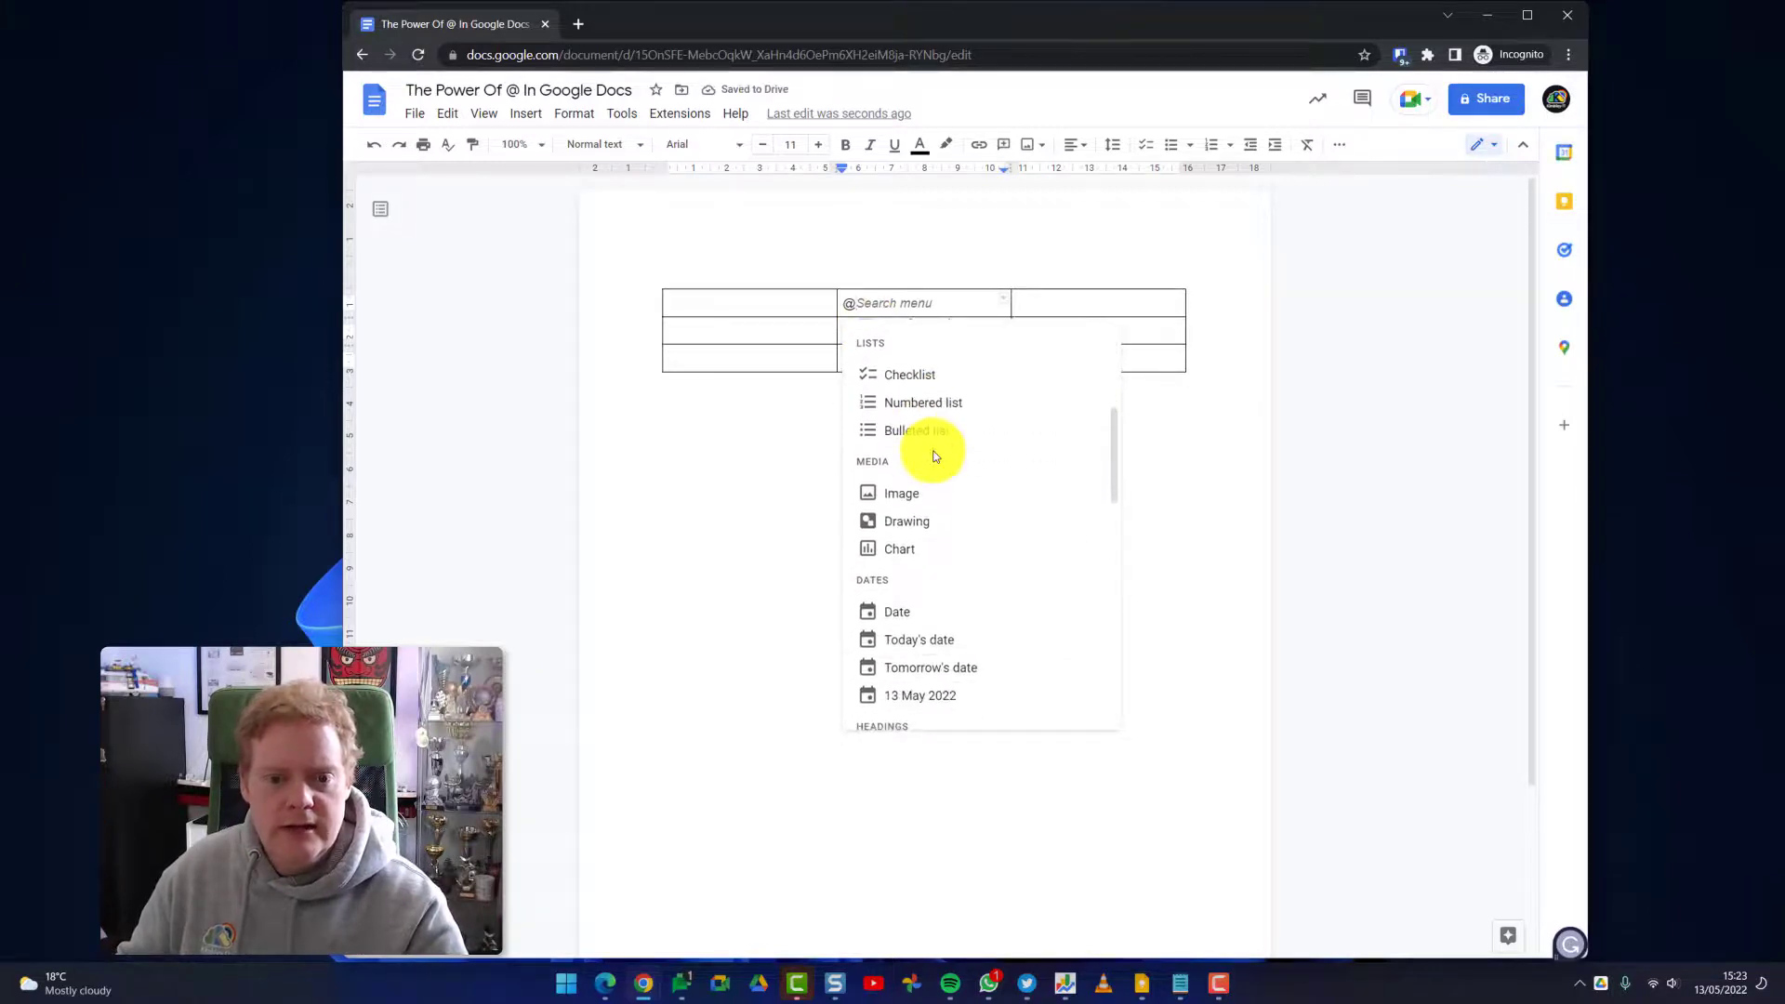
pyautogui.scroll(-2, 935, 455)
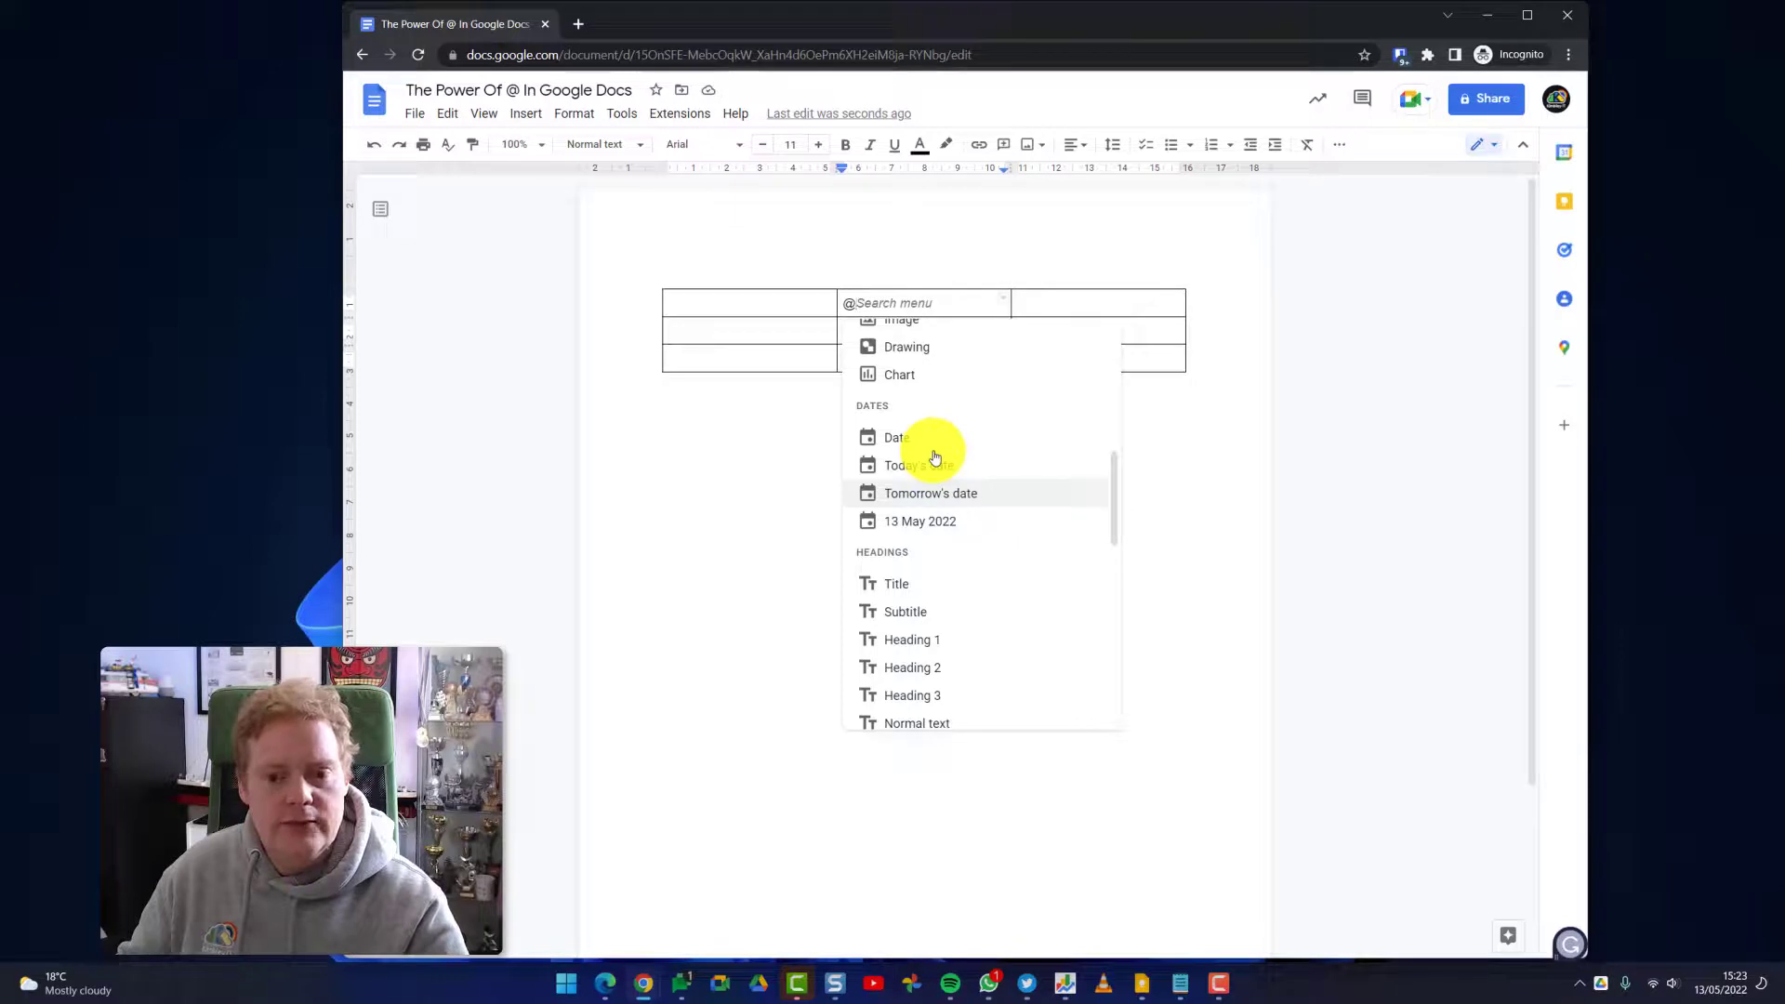
pyautogui.click(940, 494)
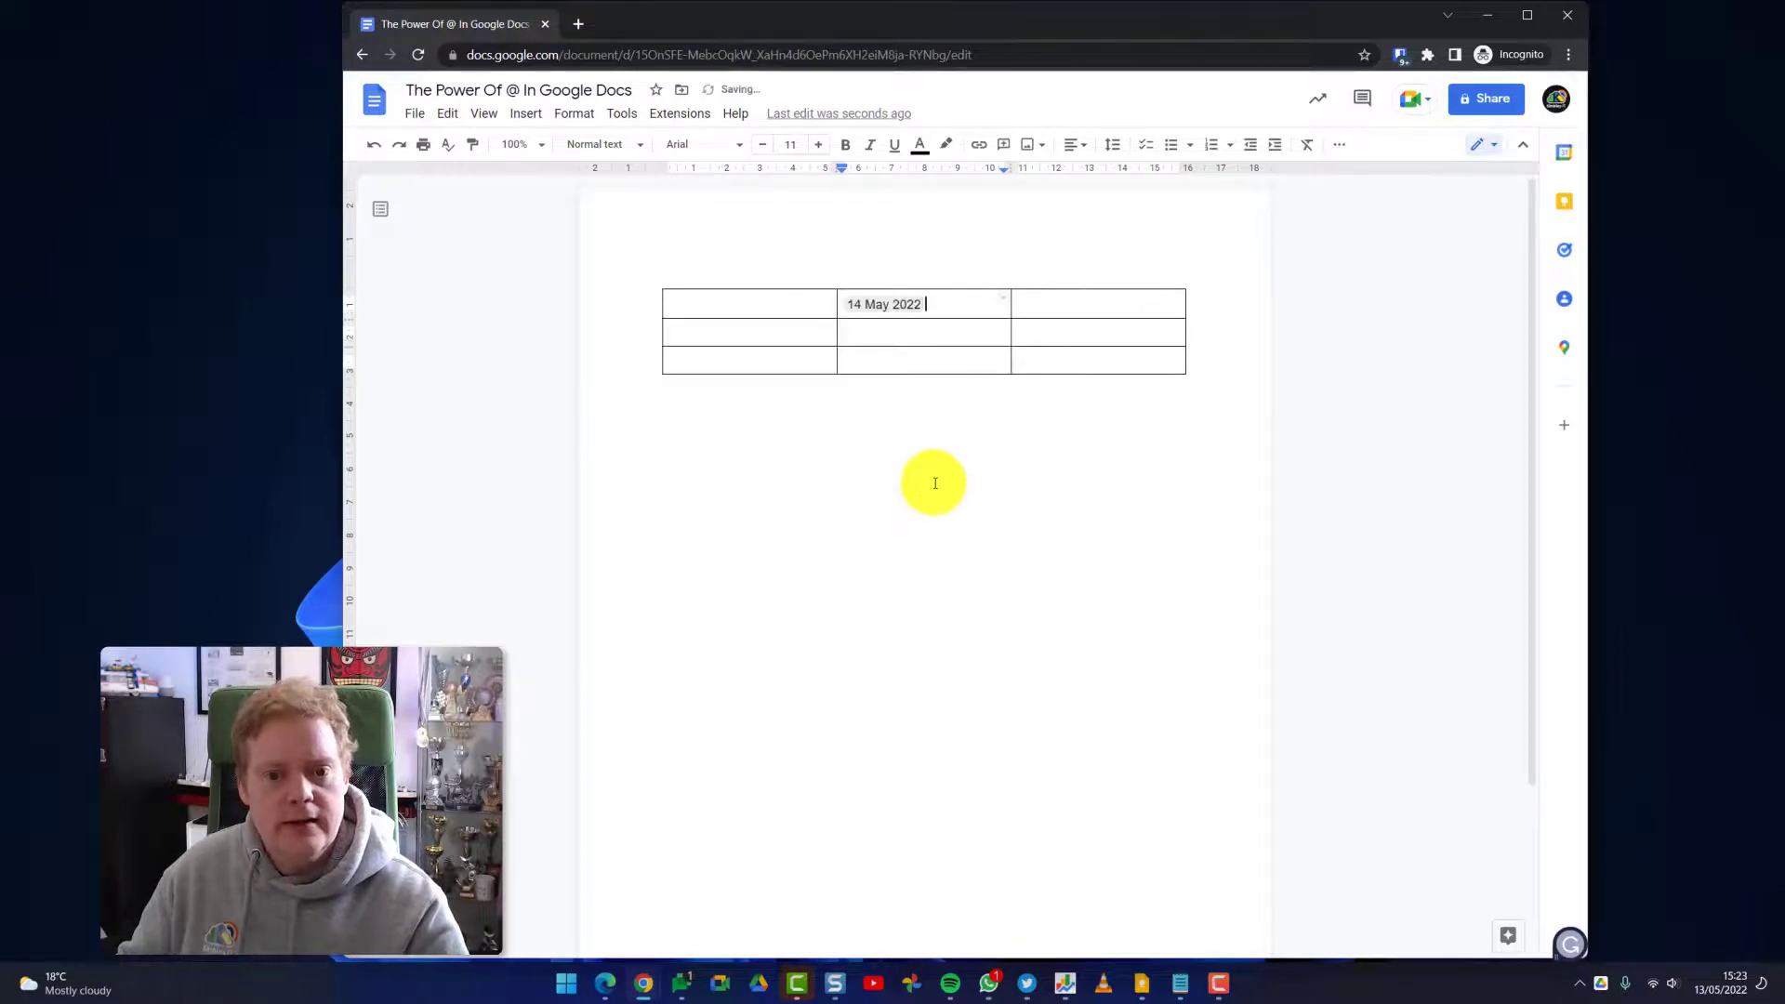
# Delete the date chip, then preview the Project status and Review status drop-downs without inserting one
pyautogui.press('BackSpace')
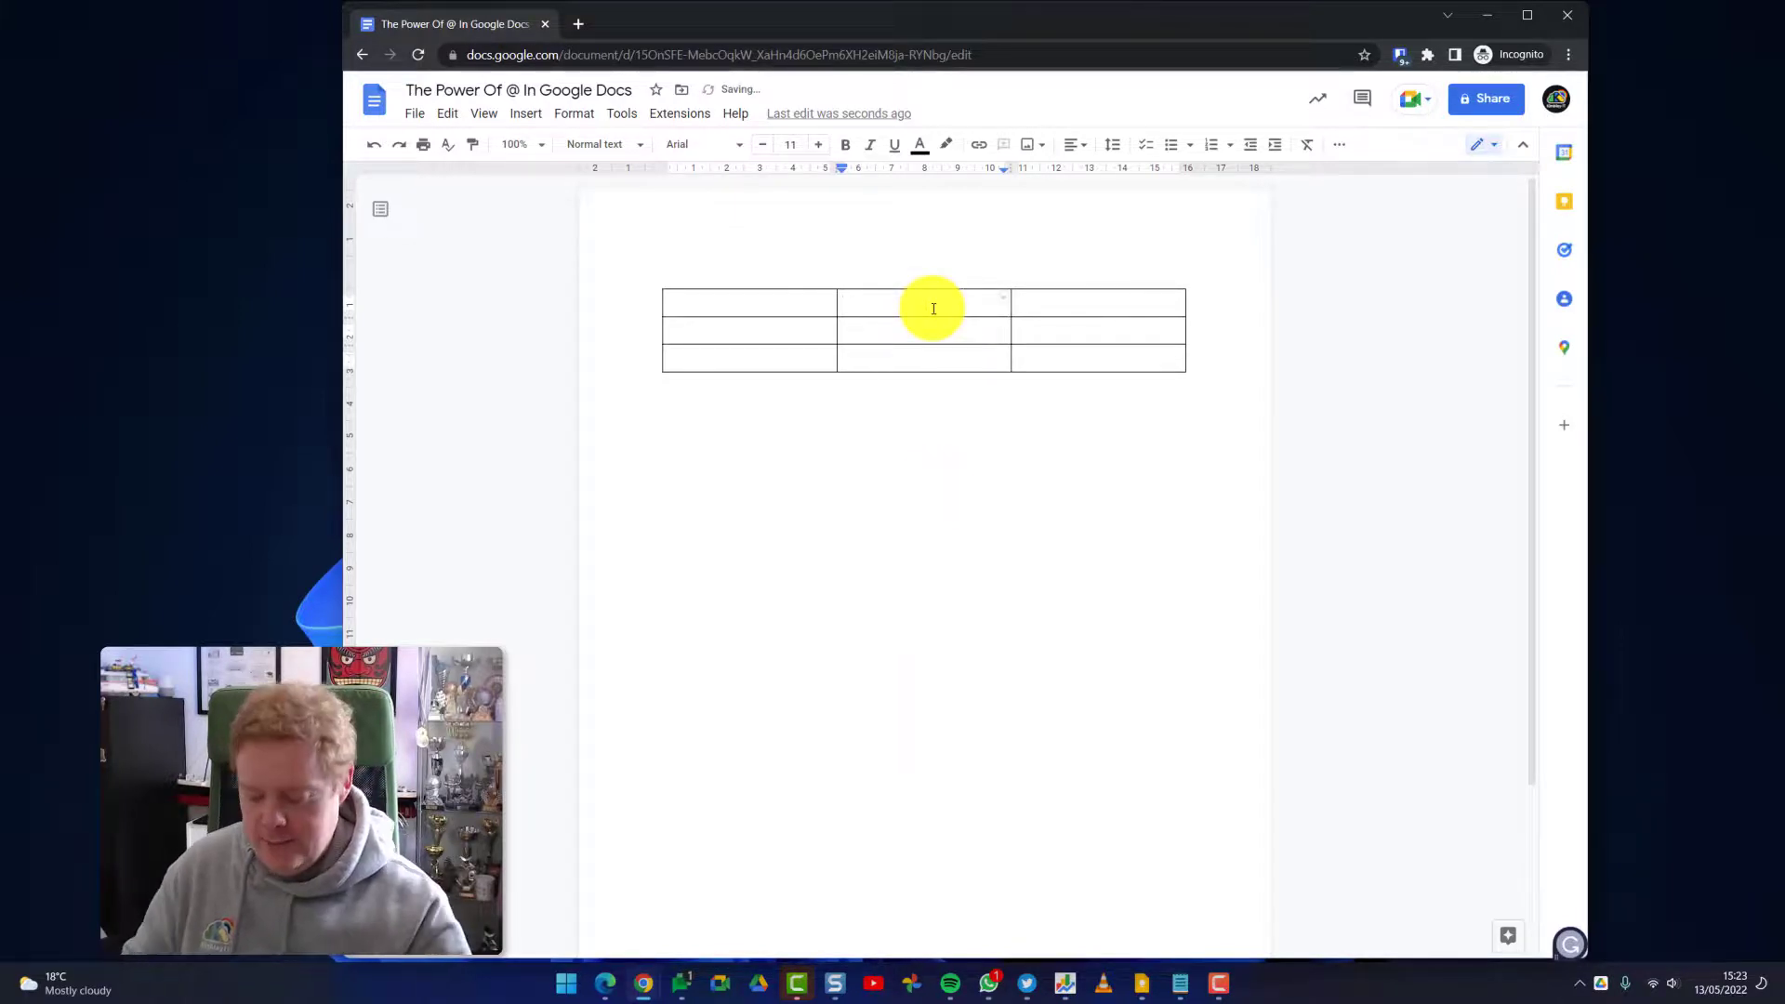
pyautogui.write('@')
pyautogui.scroll(-8, 928, 486)
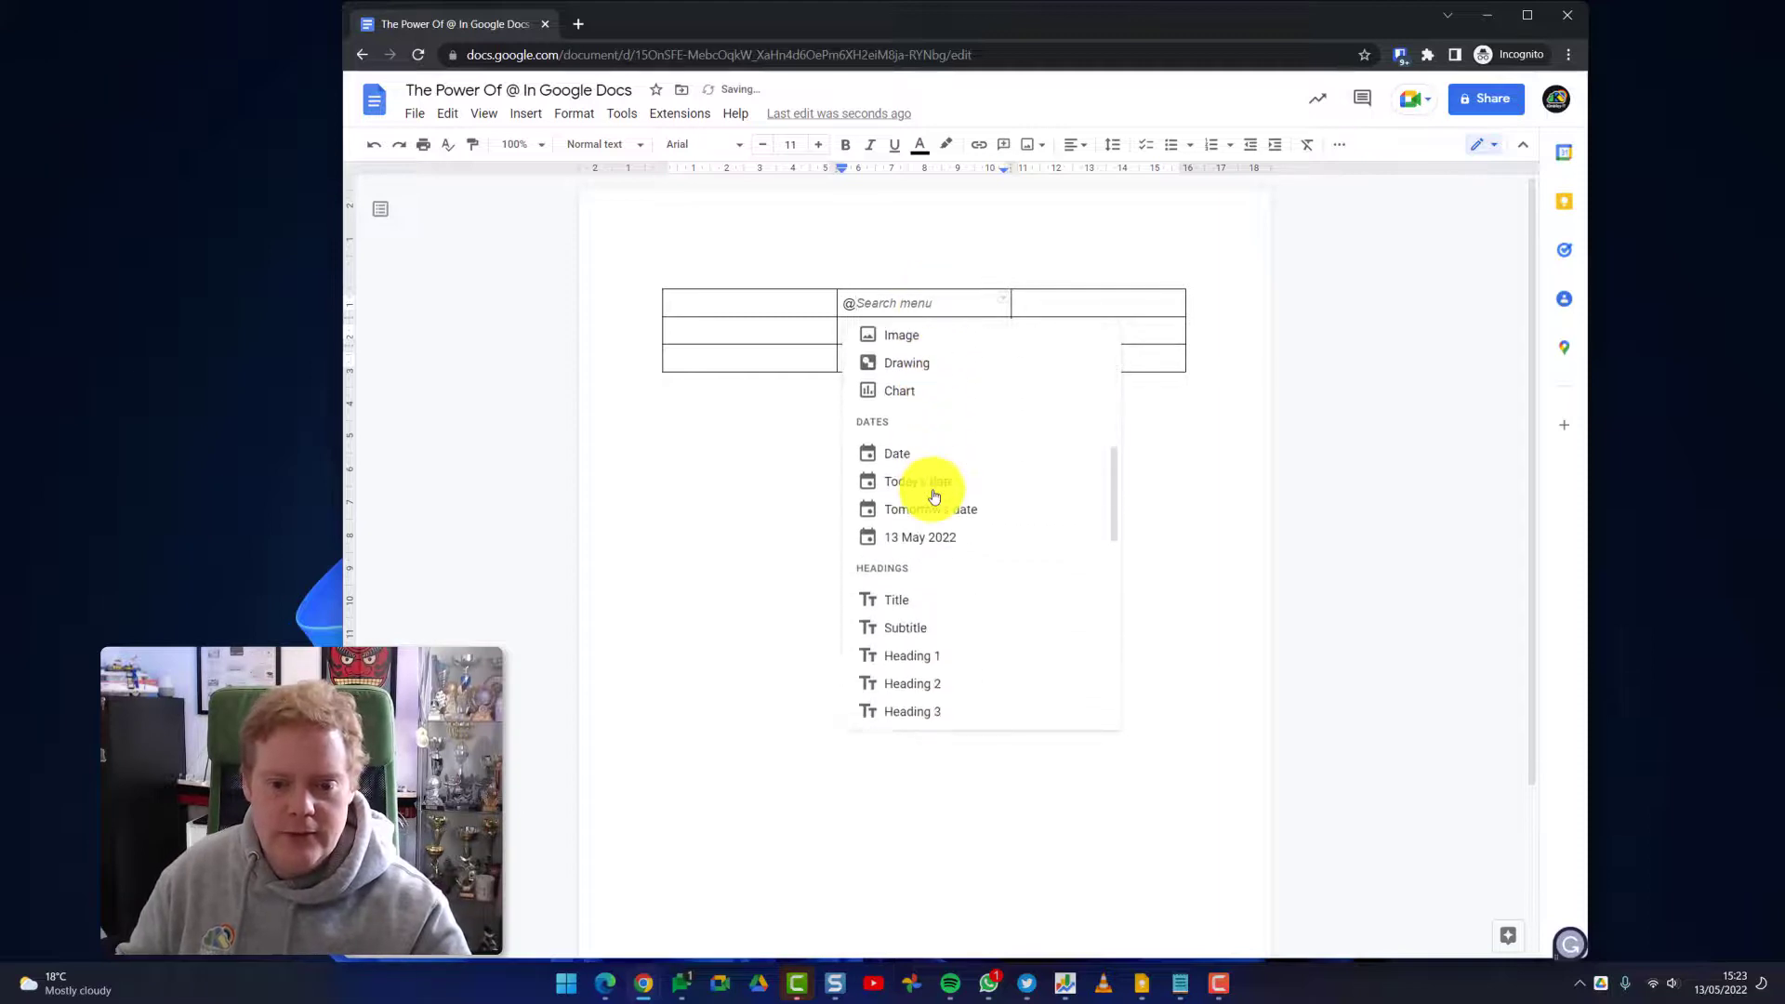
pyautogui.scroll(-8, 935, 496)
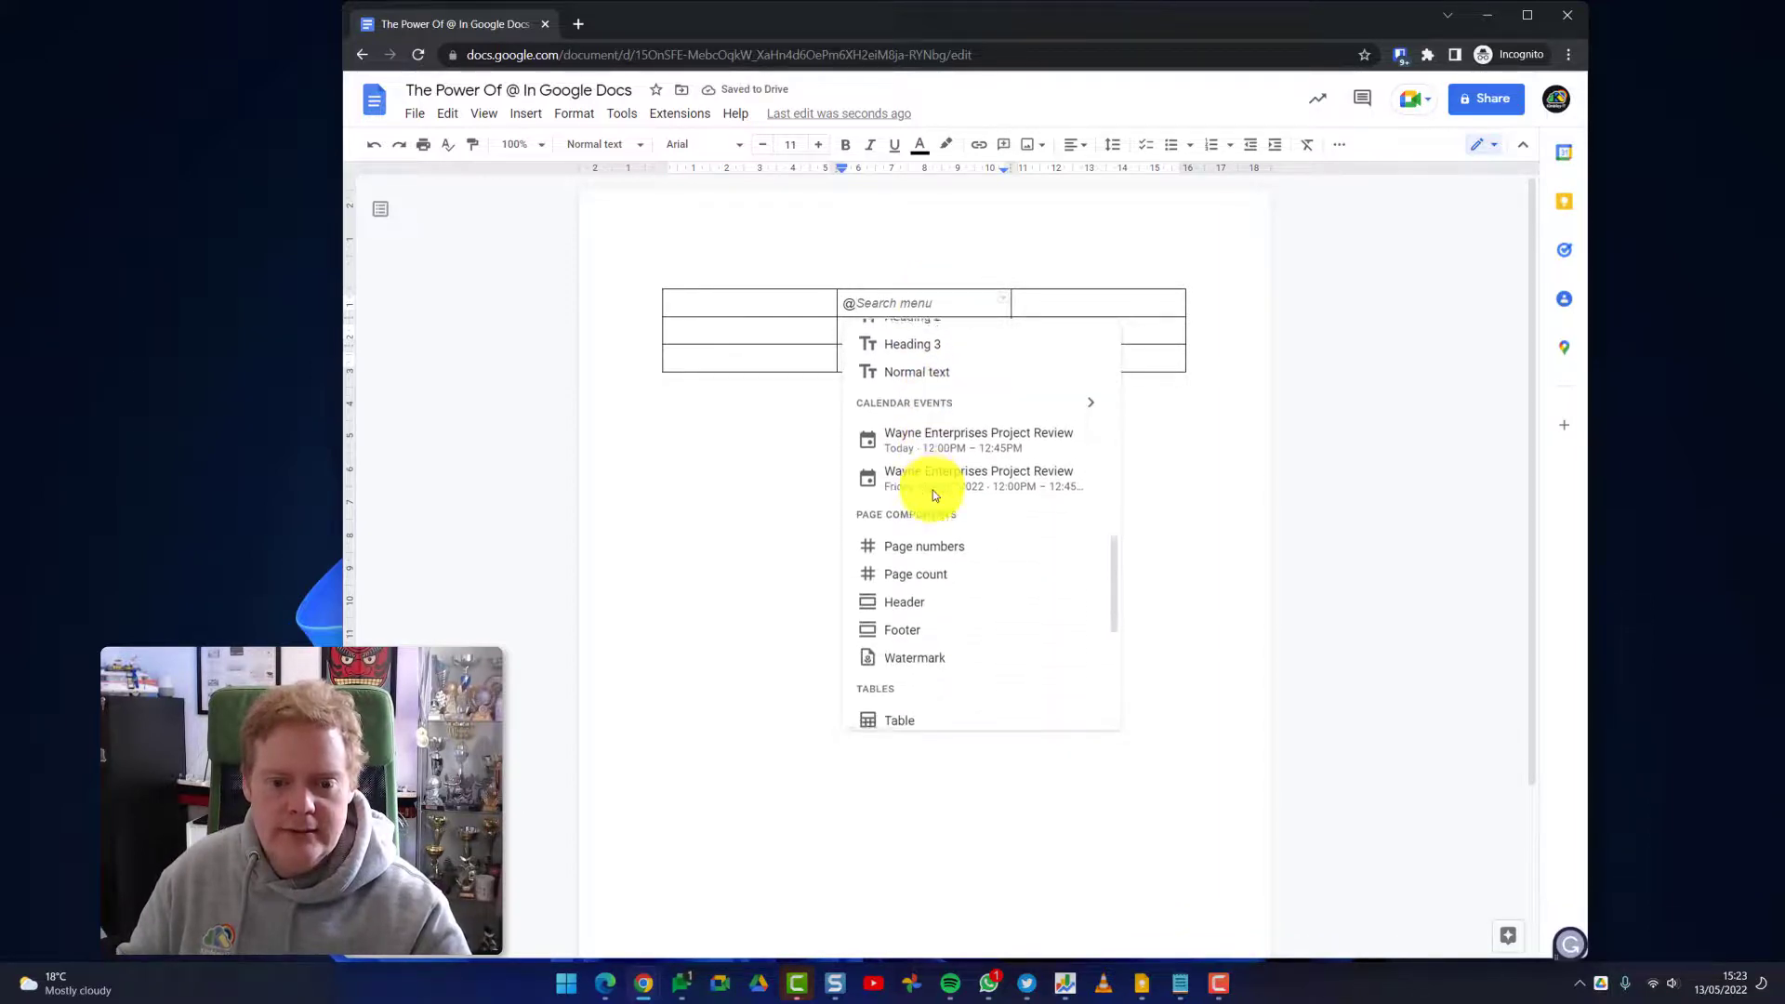
pyautogui.scroll(-1, 933, 492)
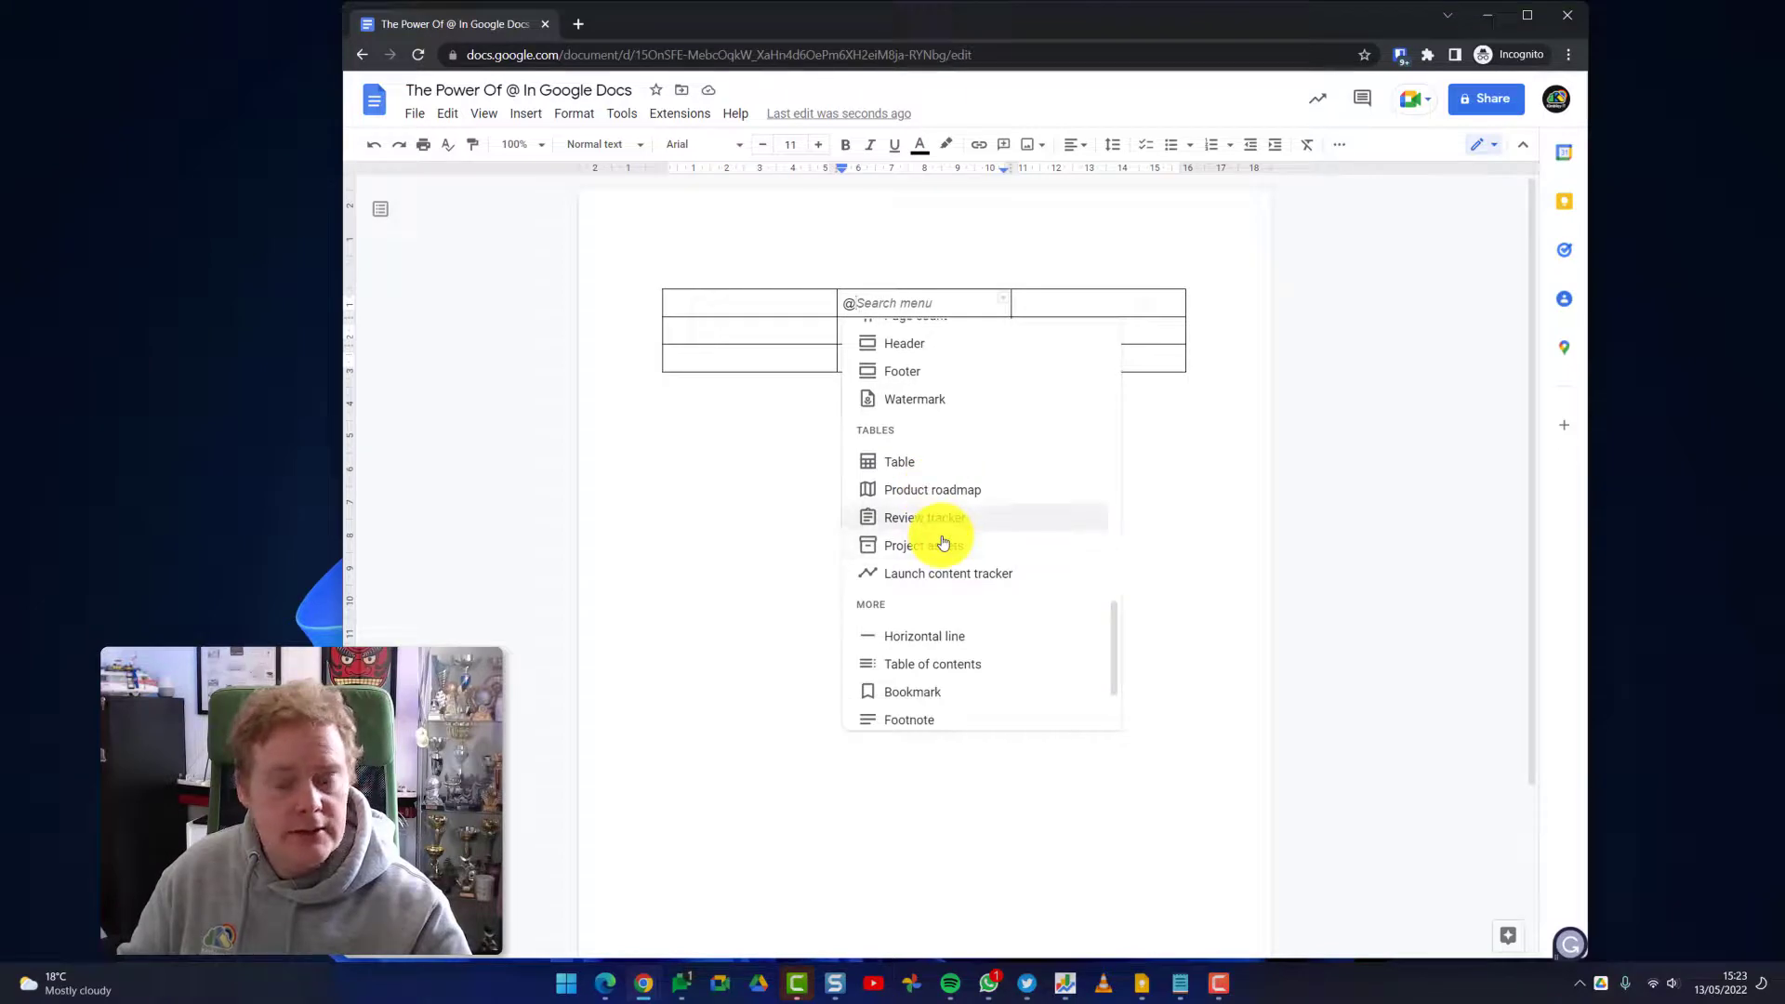
pyautogui.scroll(-2, 918, 520)
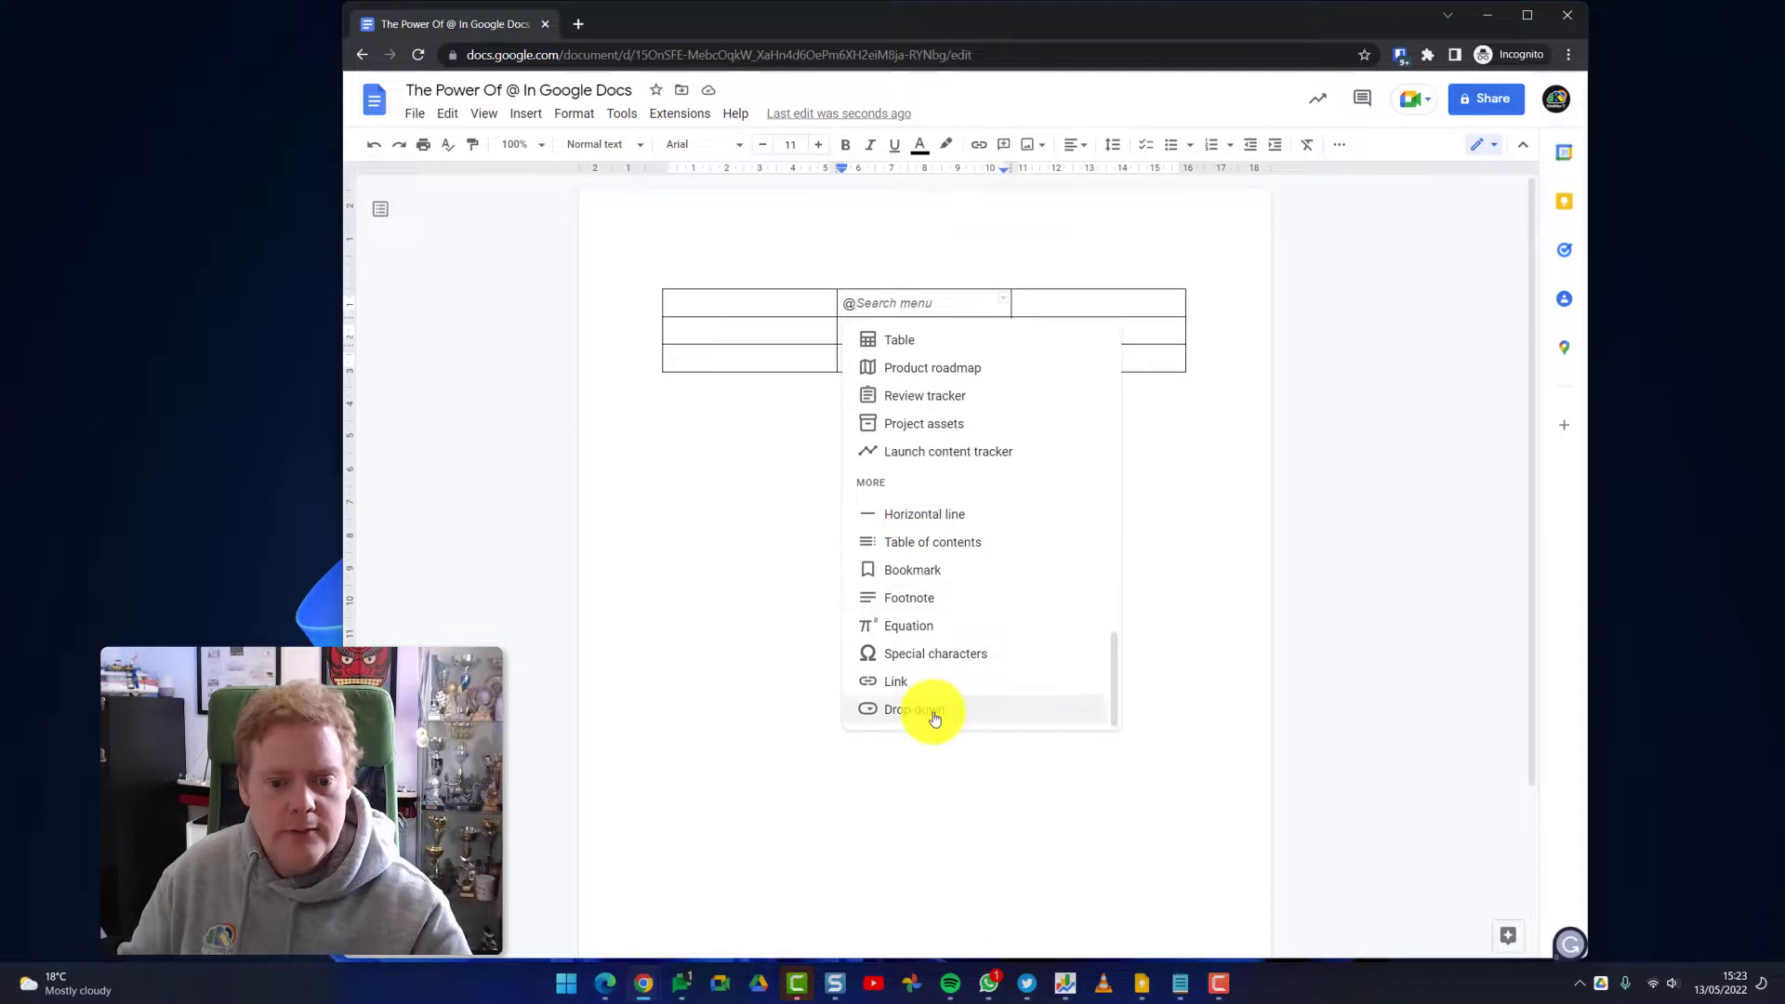
pyautogui.click(934, 716)
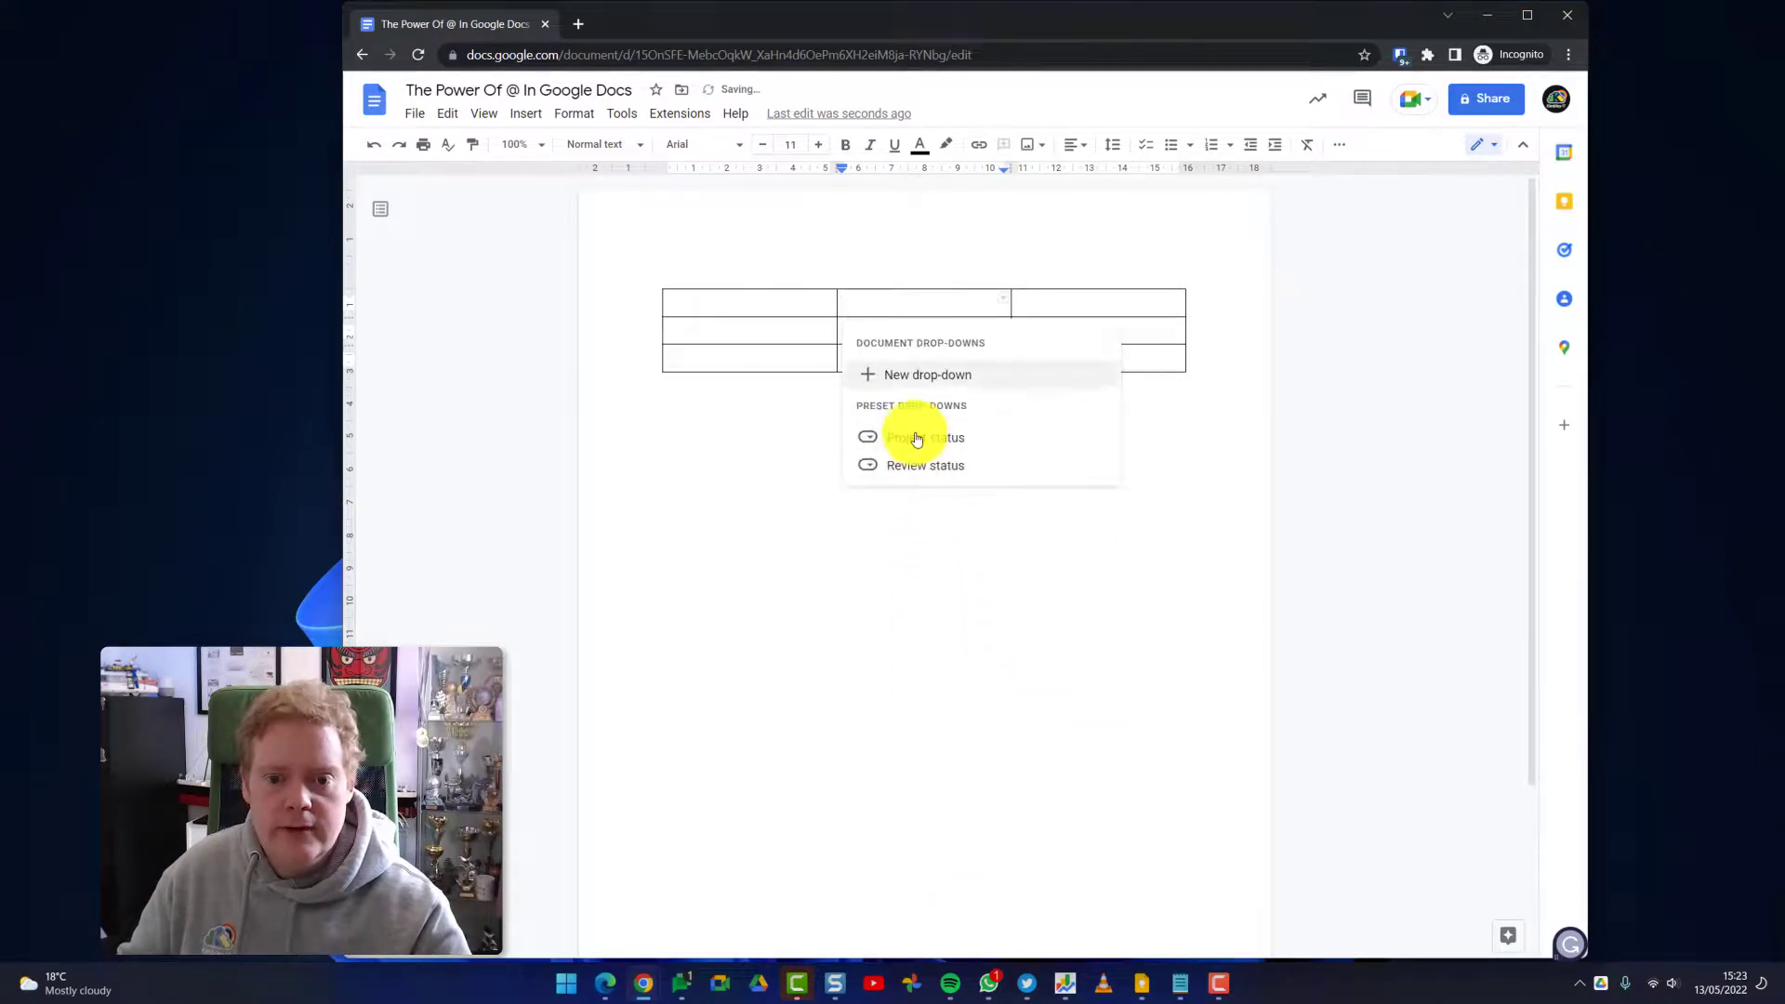
pyautogui.press('Down')
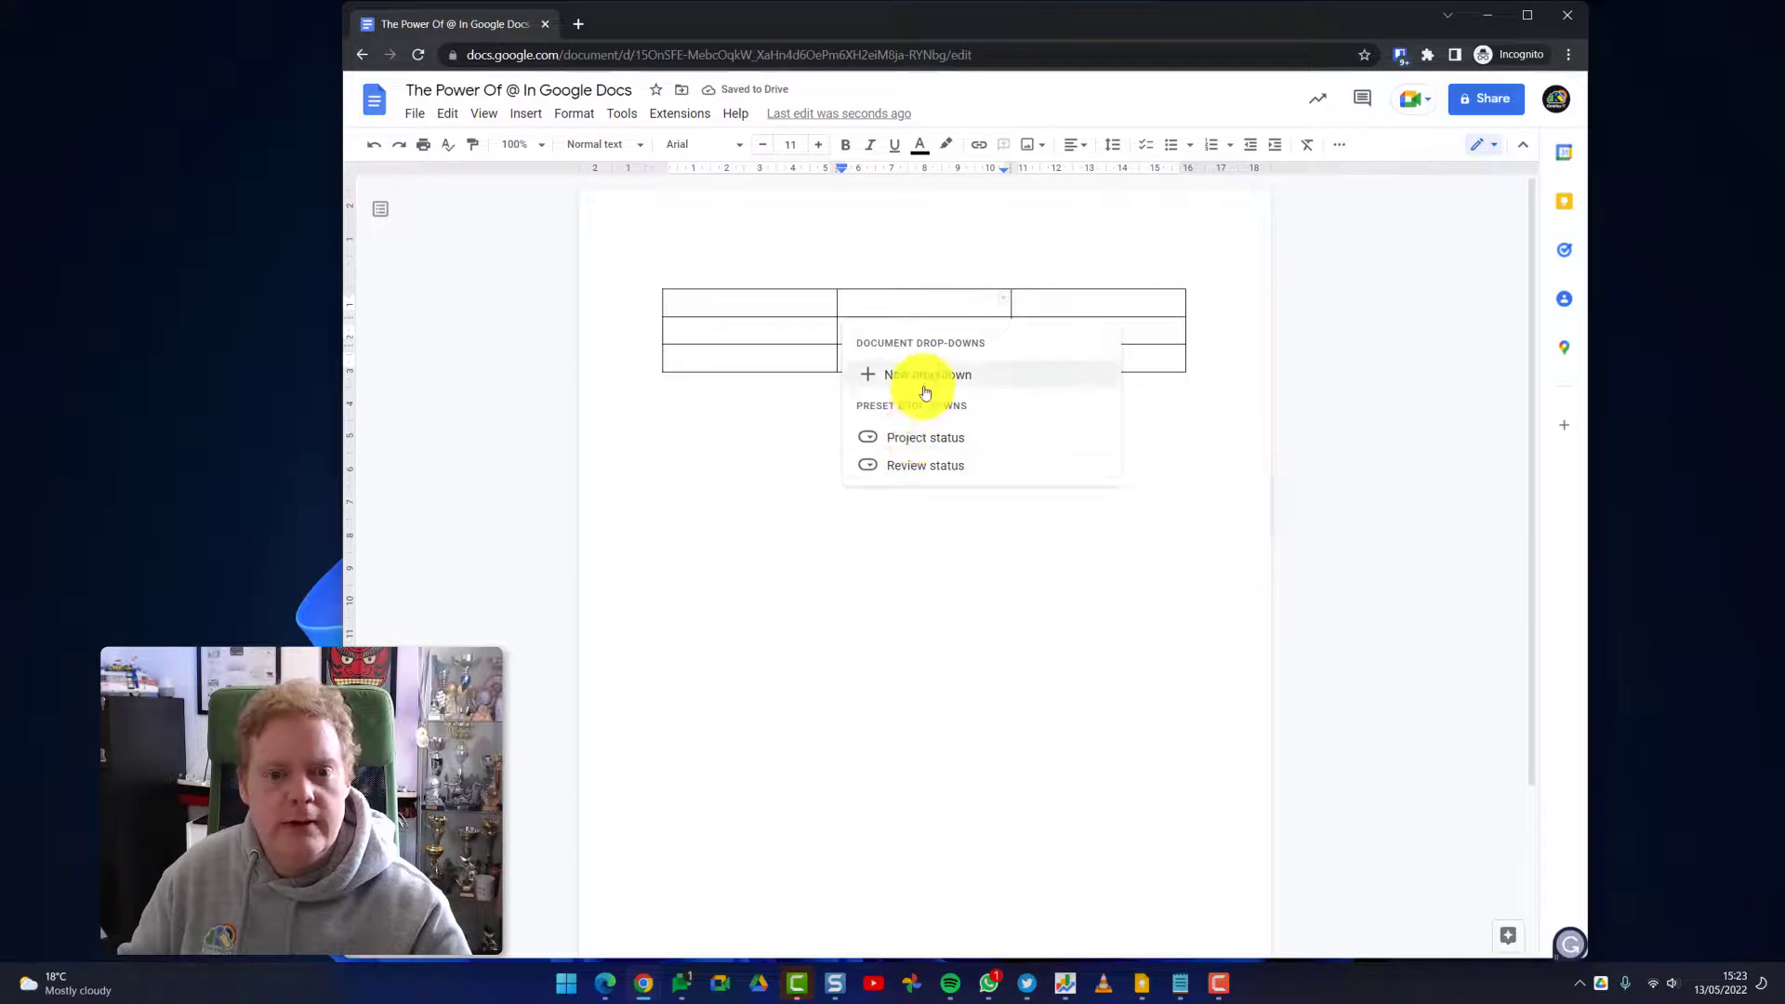
pyautogui.click(910, 278)
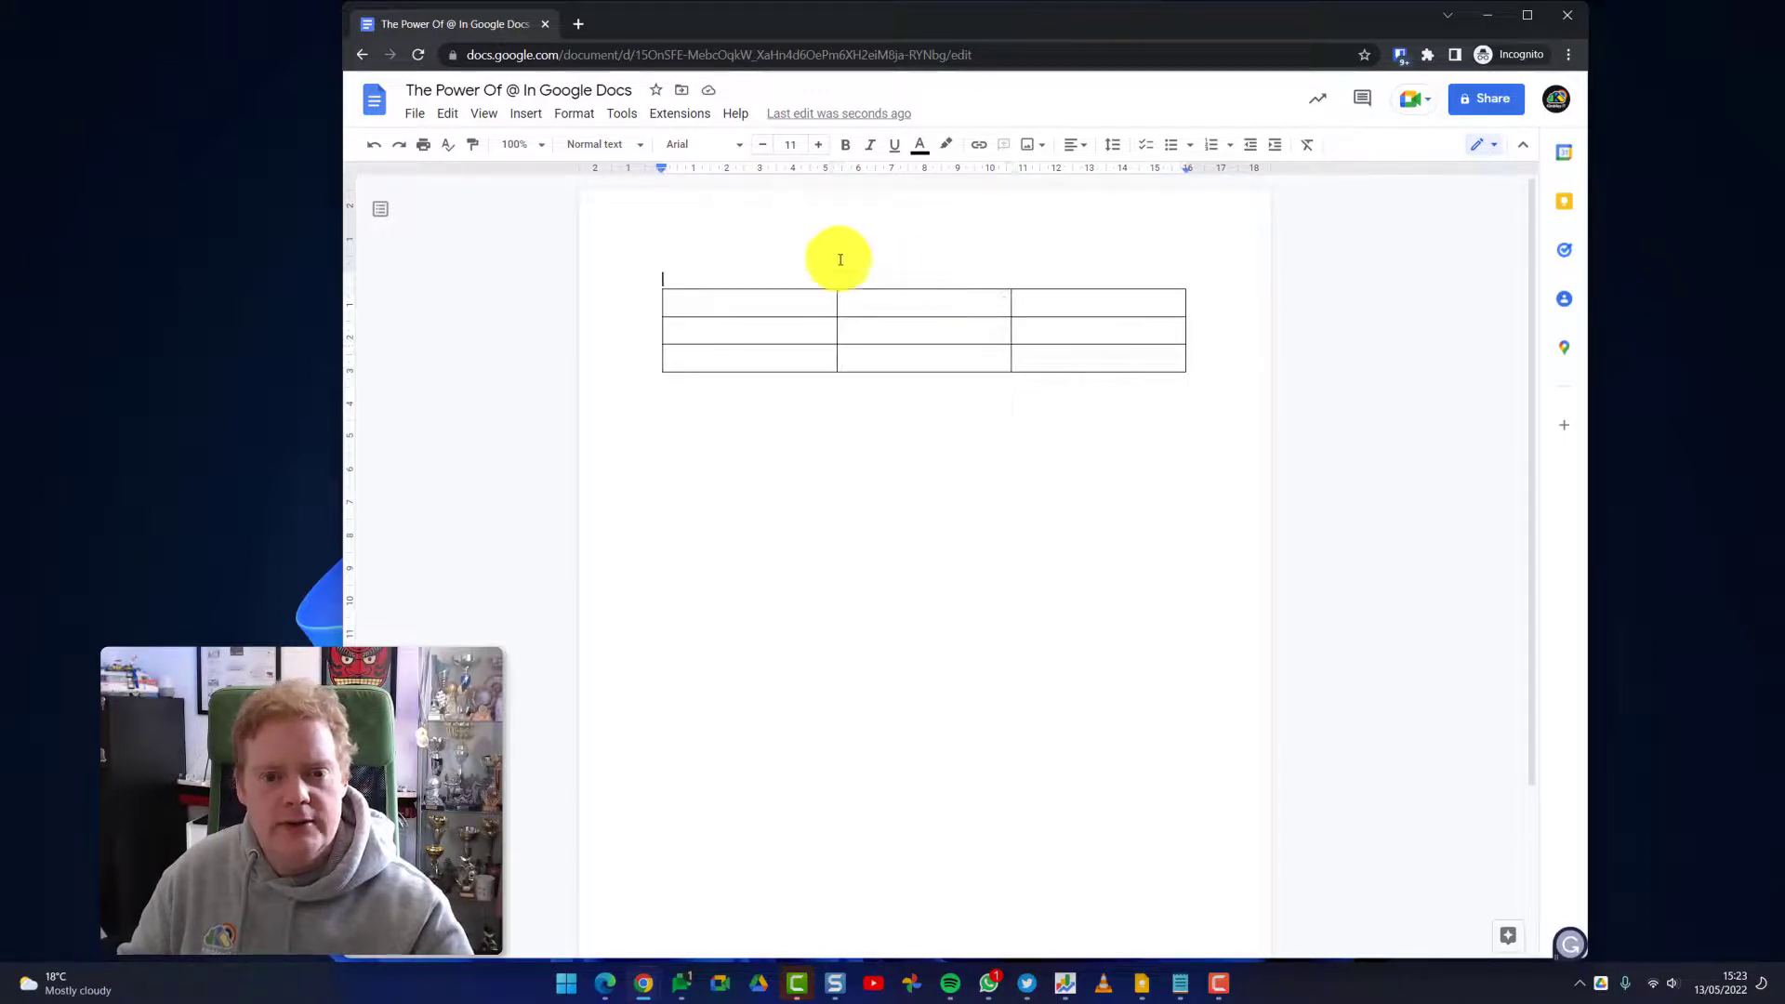
# Undo the plain table and insert a Launch content tracker table
pyautogui.click(375, 145)
pyautogui.click(375, 145)
pyautogui.click(375, 145)
pyautogui.click(375, 145)
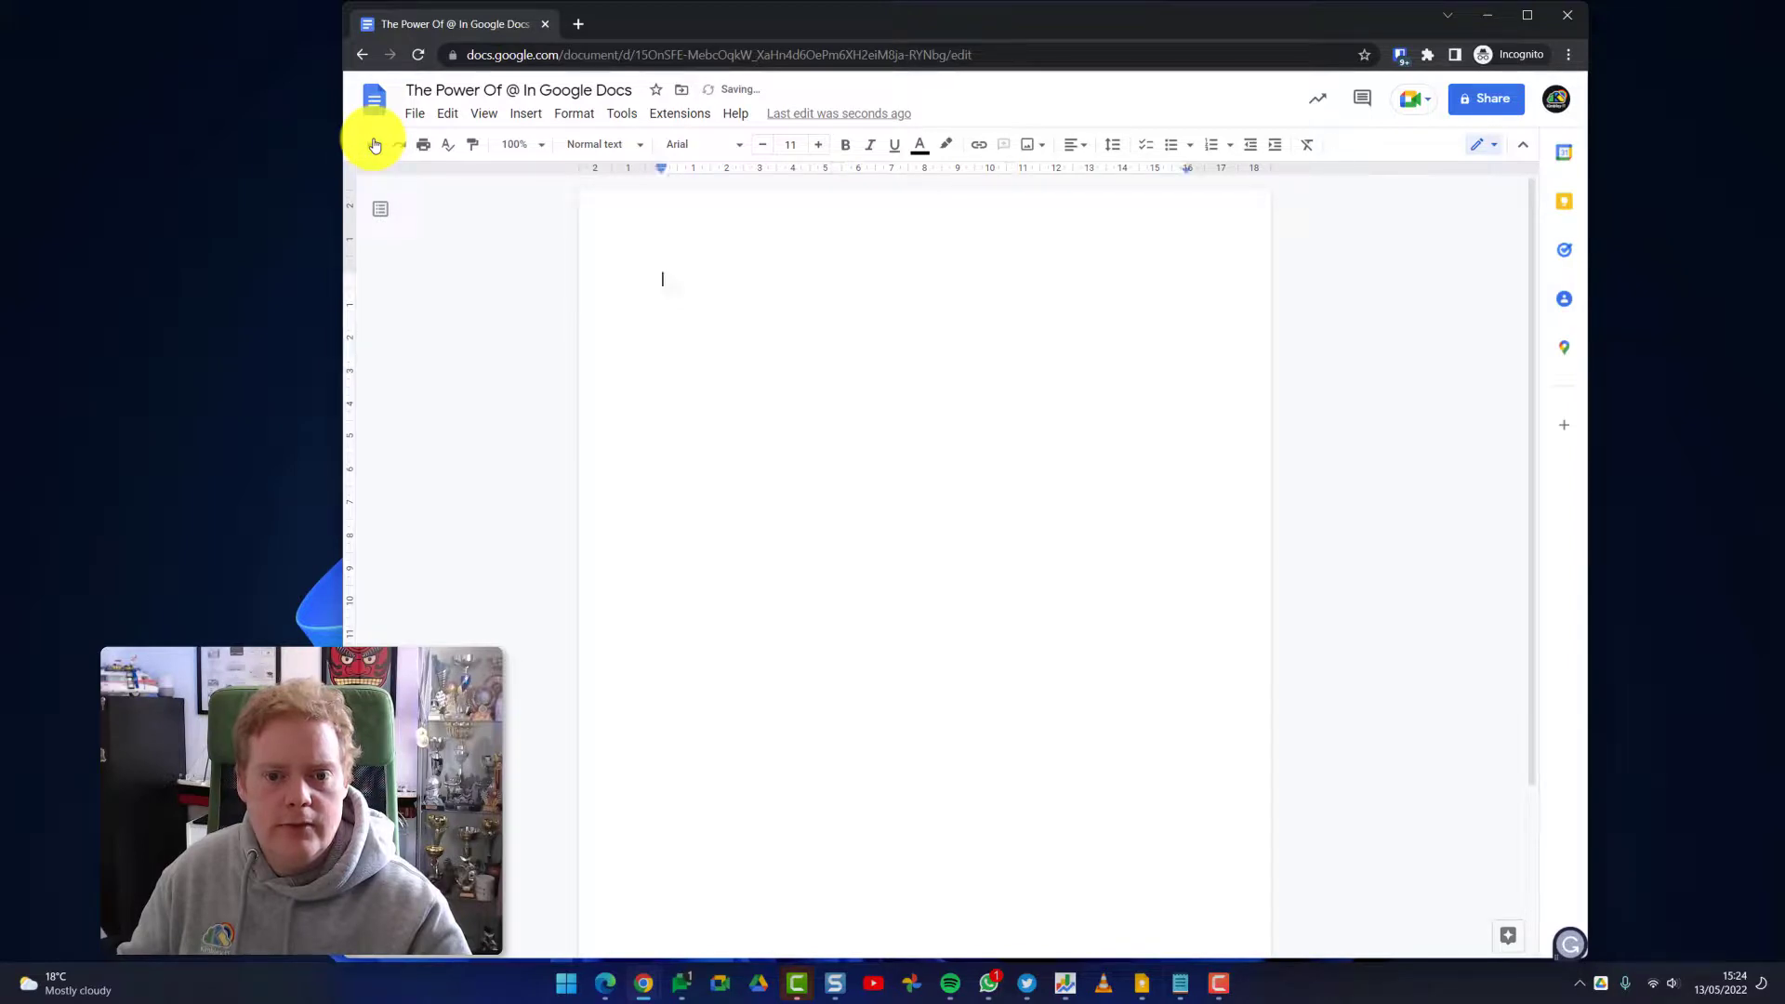
pyautogui.write('@')
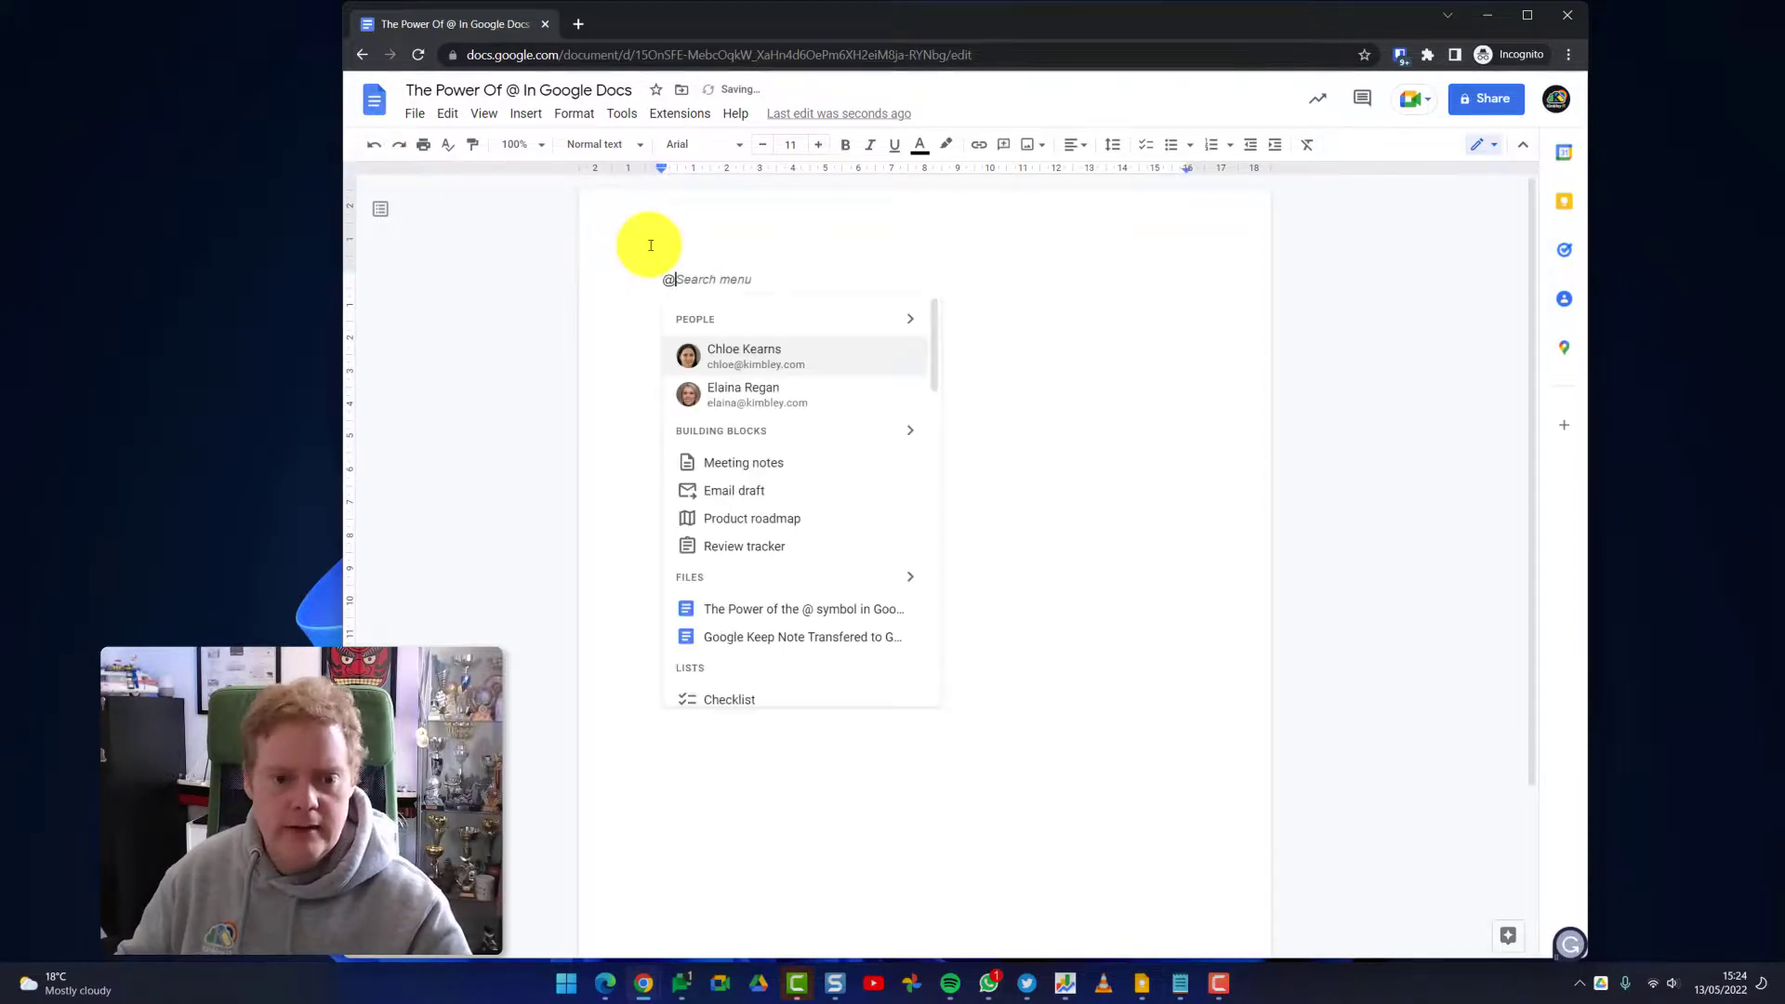
pyautogui.scroll(-8, 808, 522)
pyautogui.scroll(-10, 810, 532)
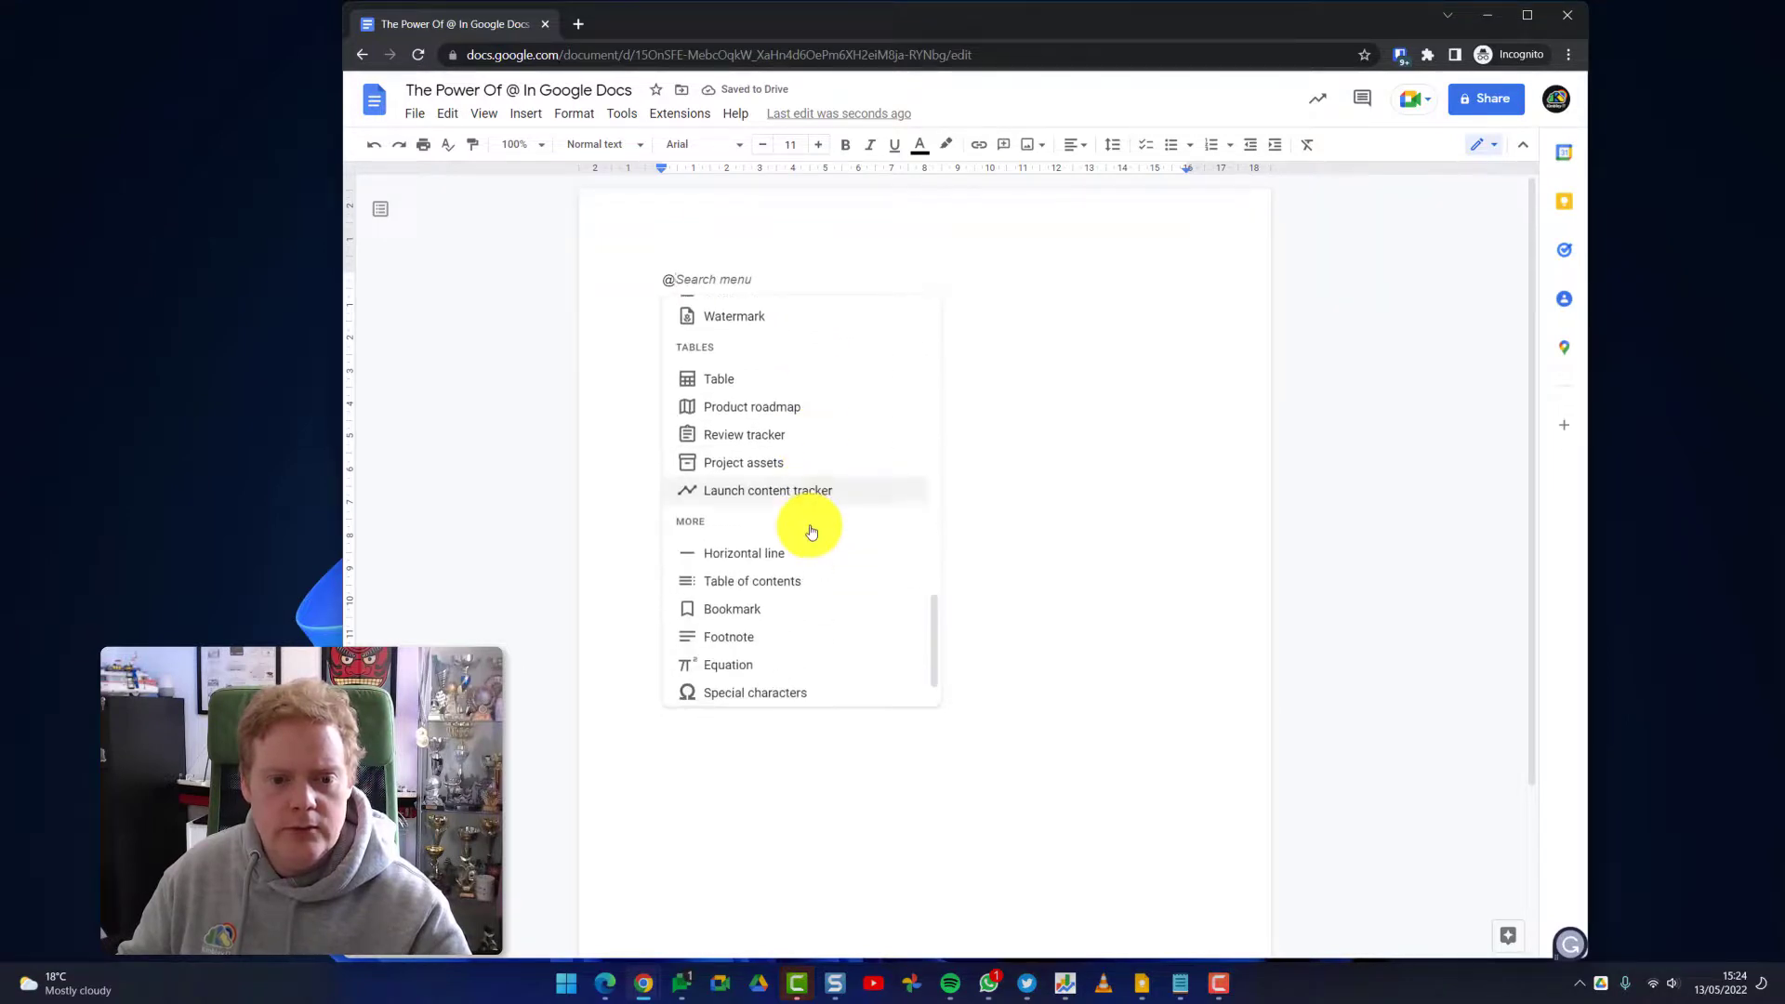
pyautogui.click(812, 493)
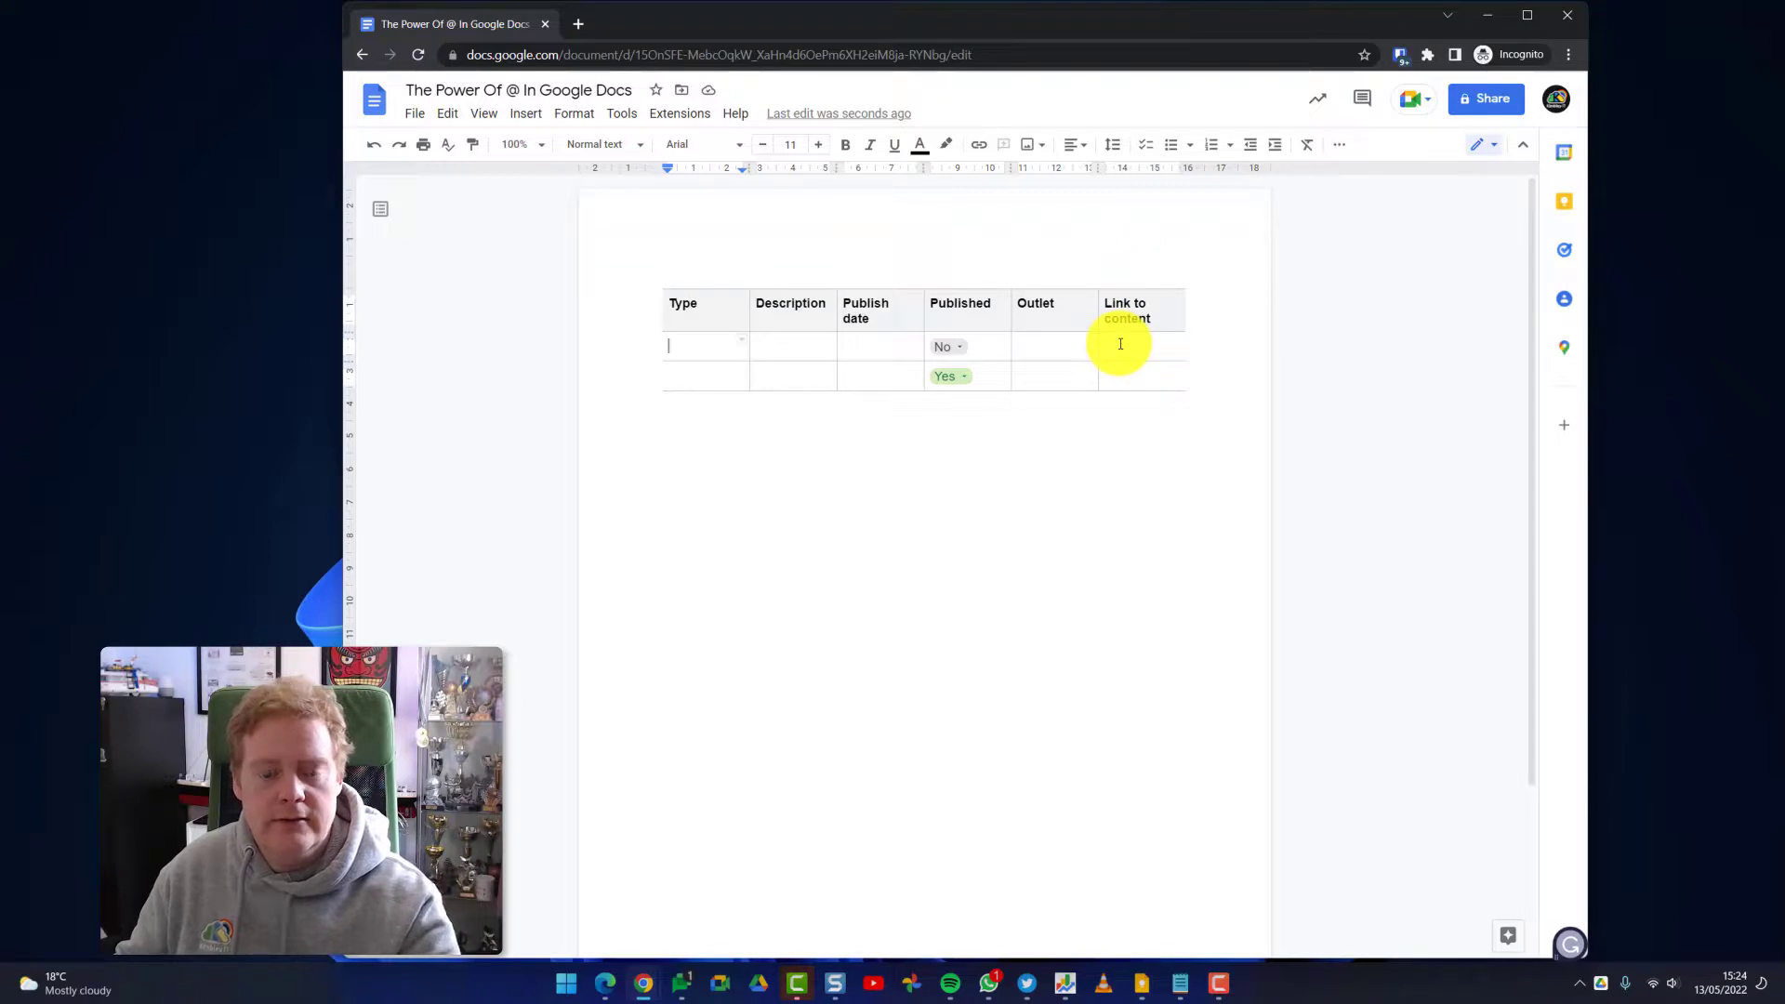
# Put today's date, 13 May 2022, in the first Publish date cell
pyautogui.click(882, 353)
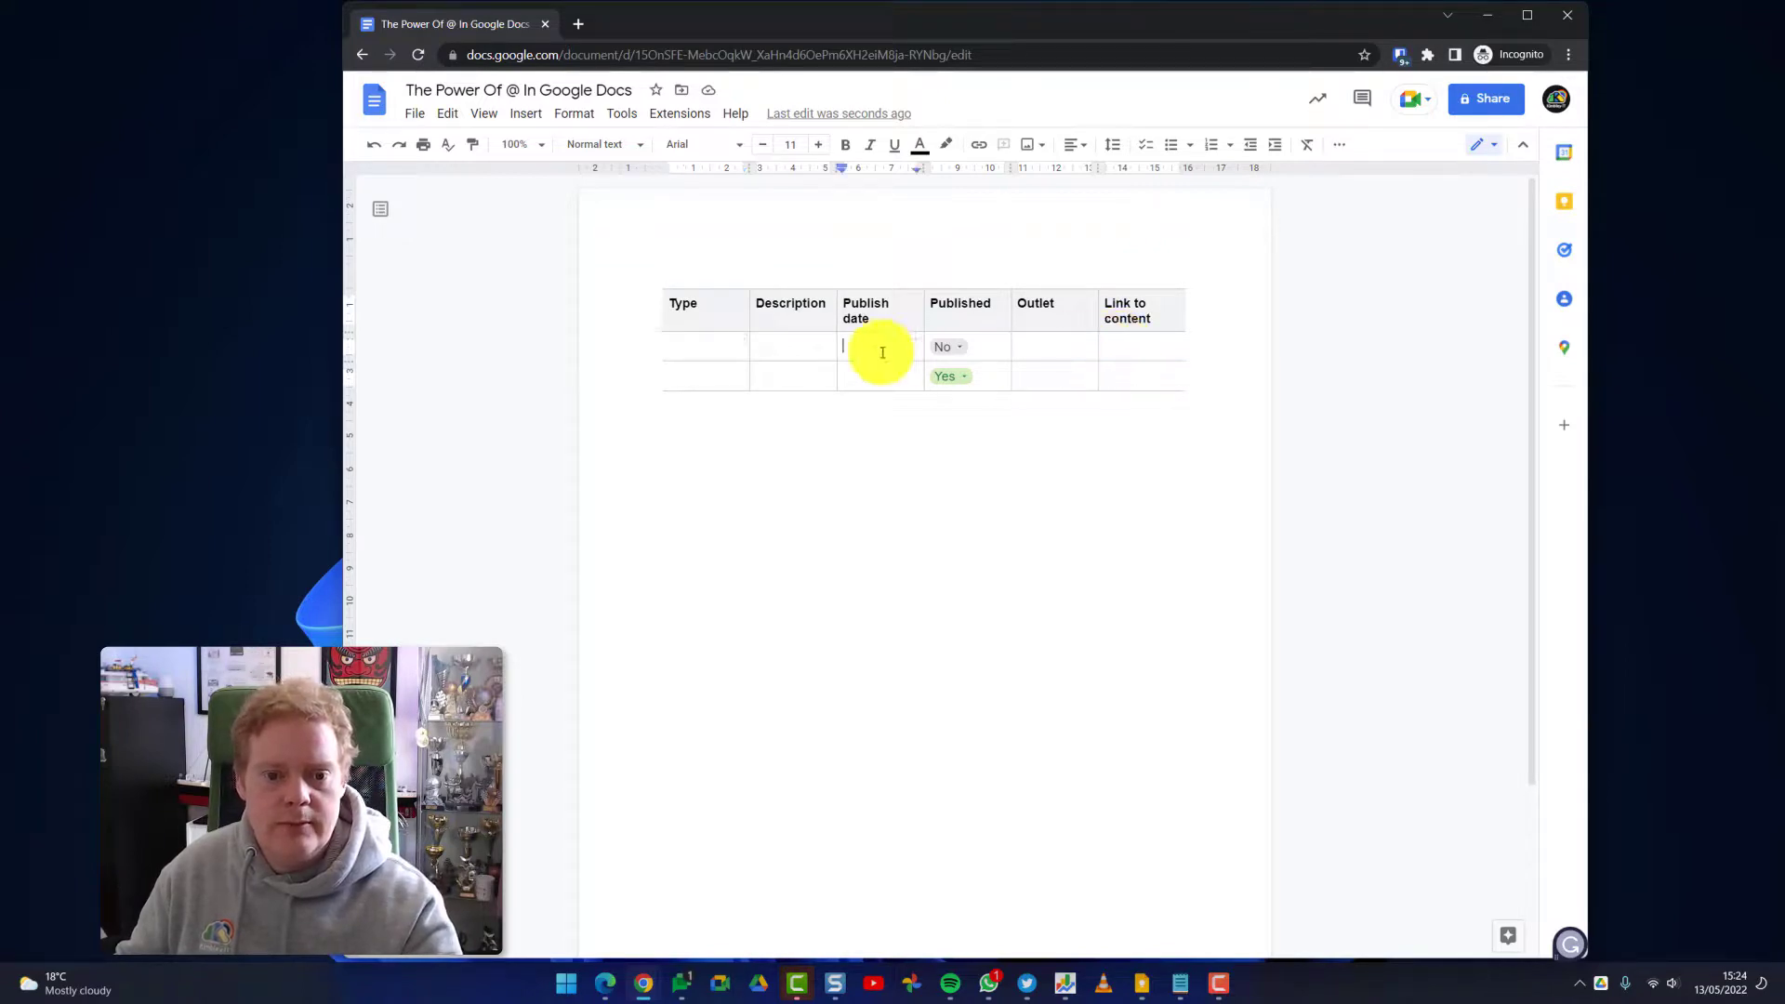
pyautogui.write('@')
pyautogui.scroll(-2, 962, 480)
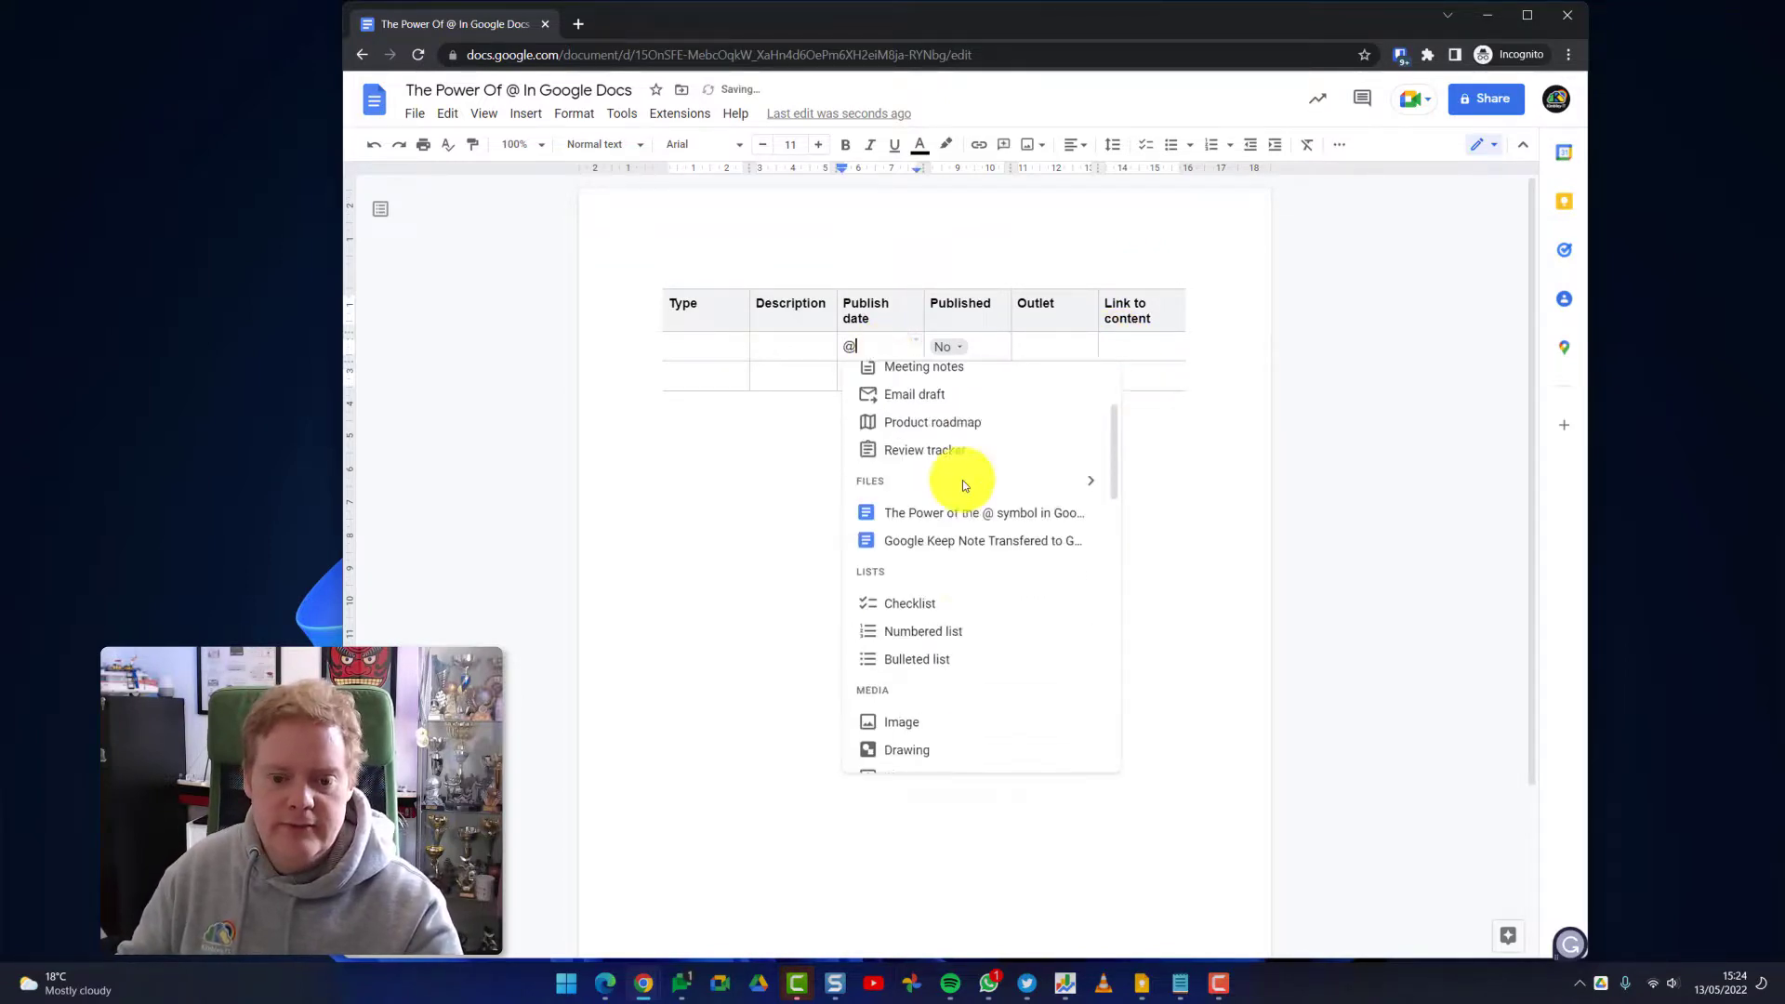
pyautogui.scroll(-4, 962, 480)
pyautogui.click(958, 506)
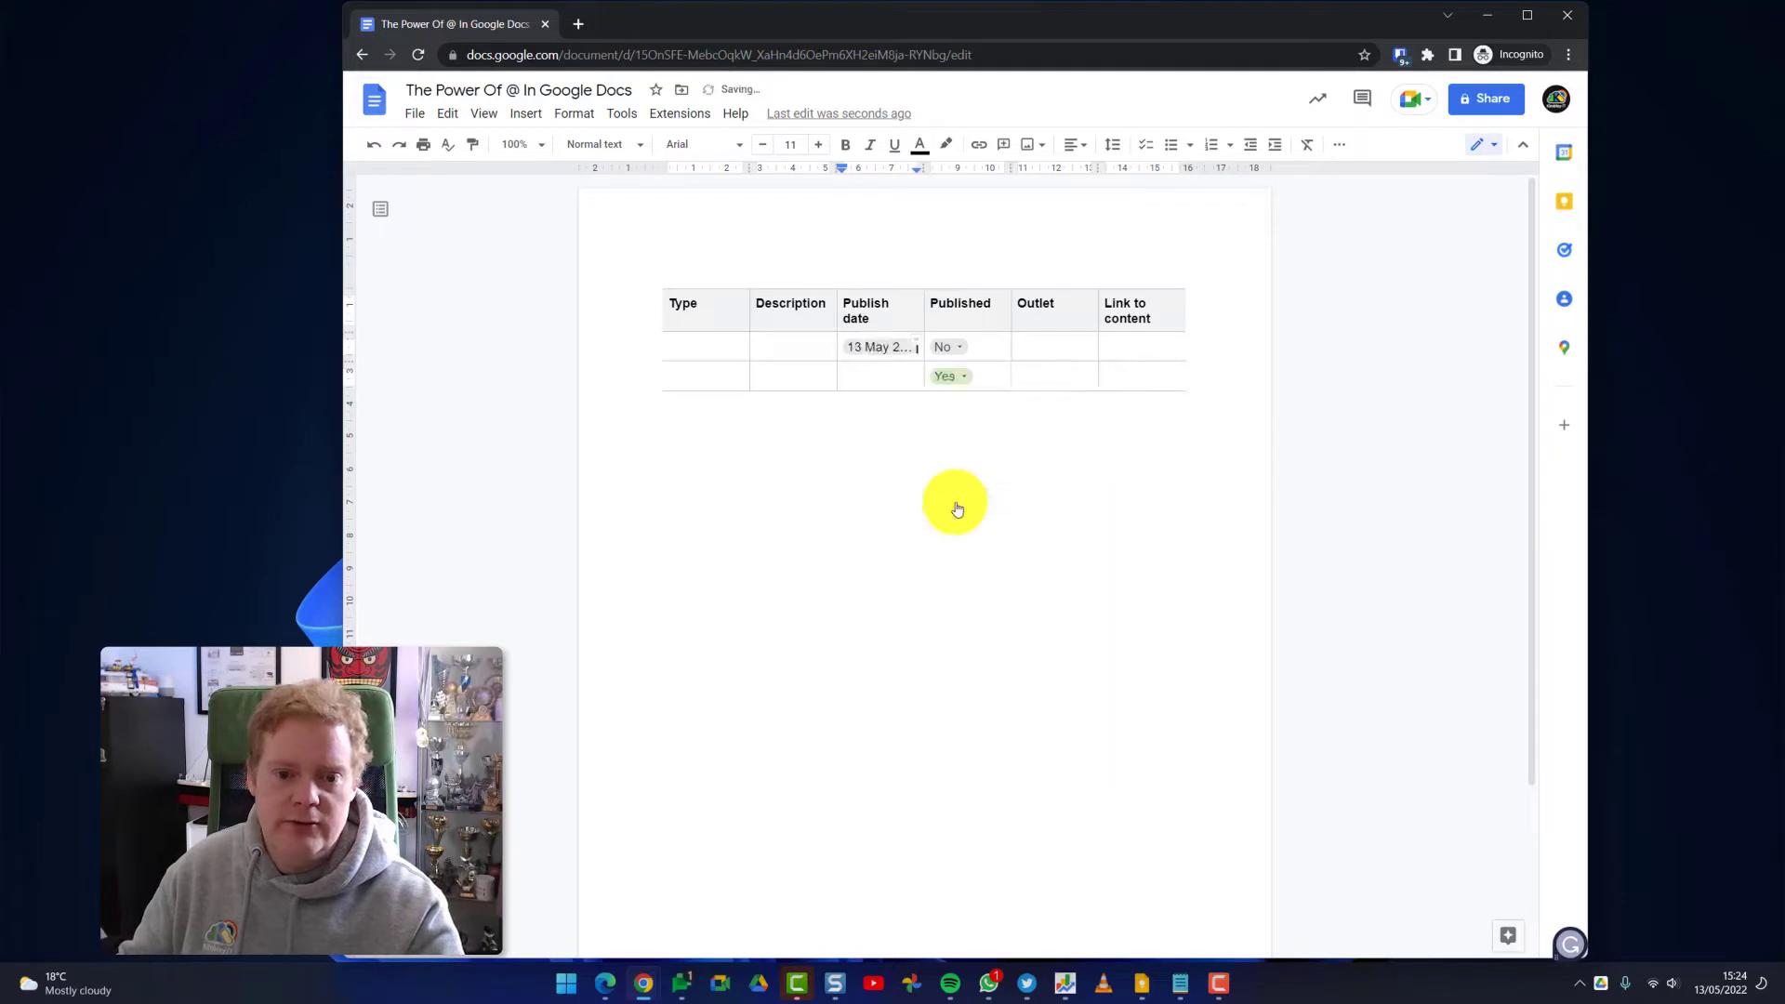
pyautogui.press('Down')
pyautogui.press('Down')
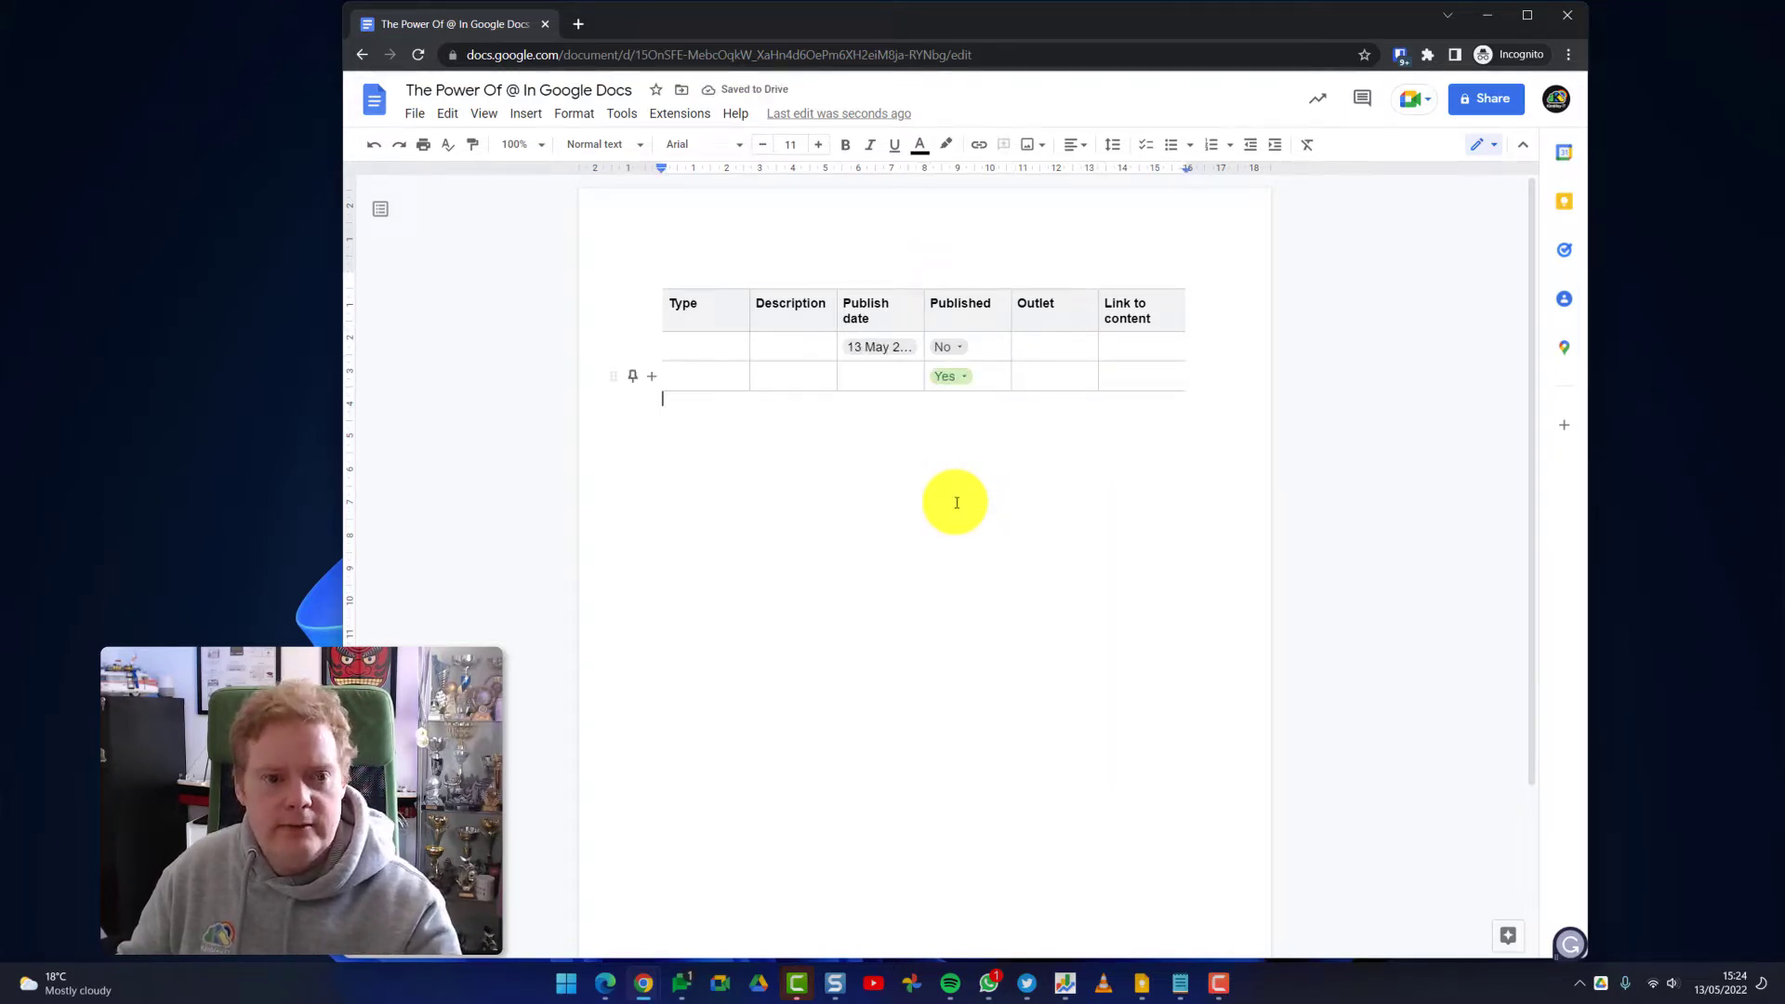
pyautogui.click(375, 146)
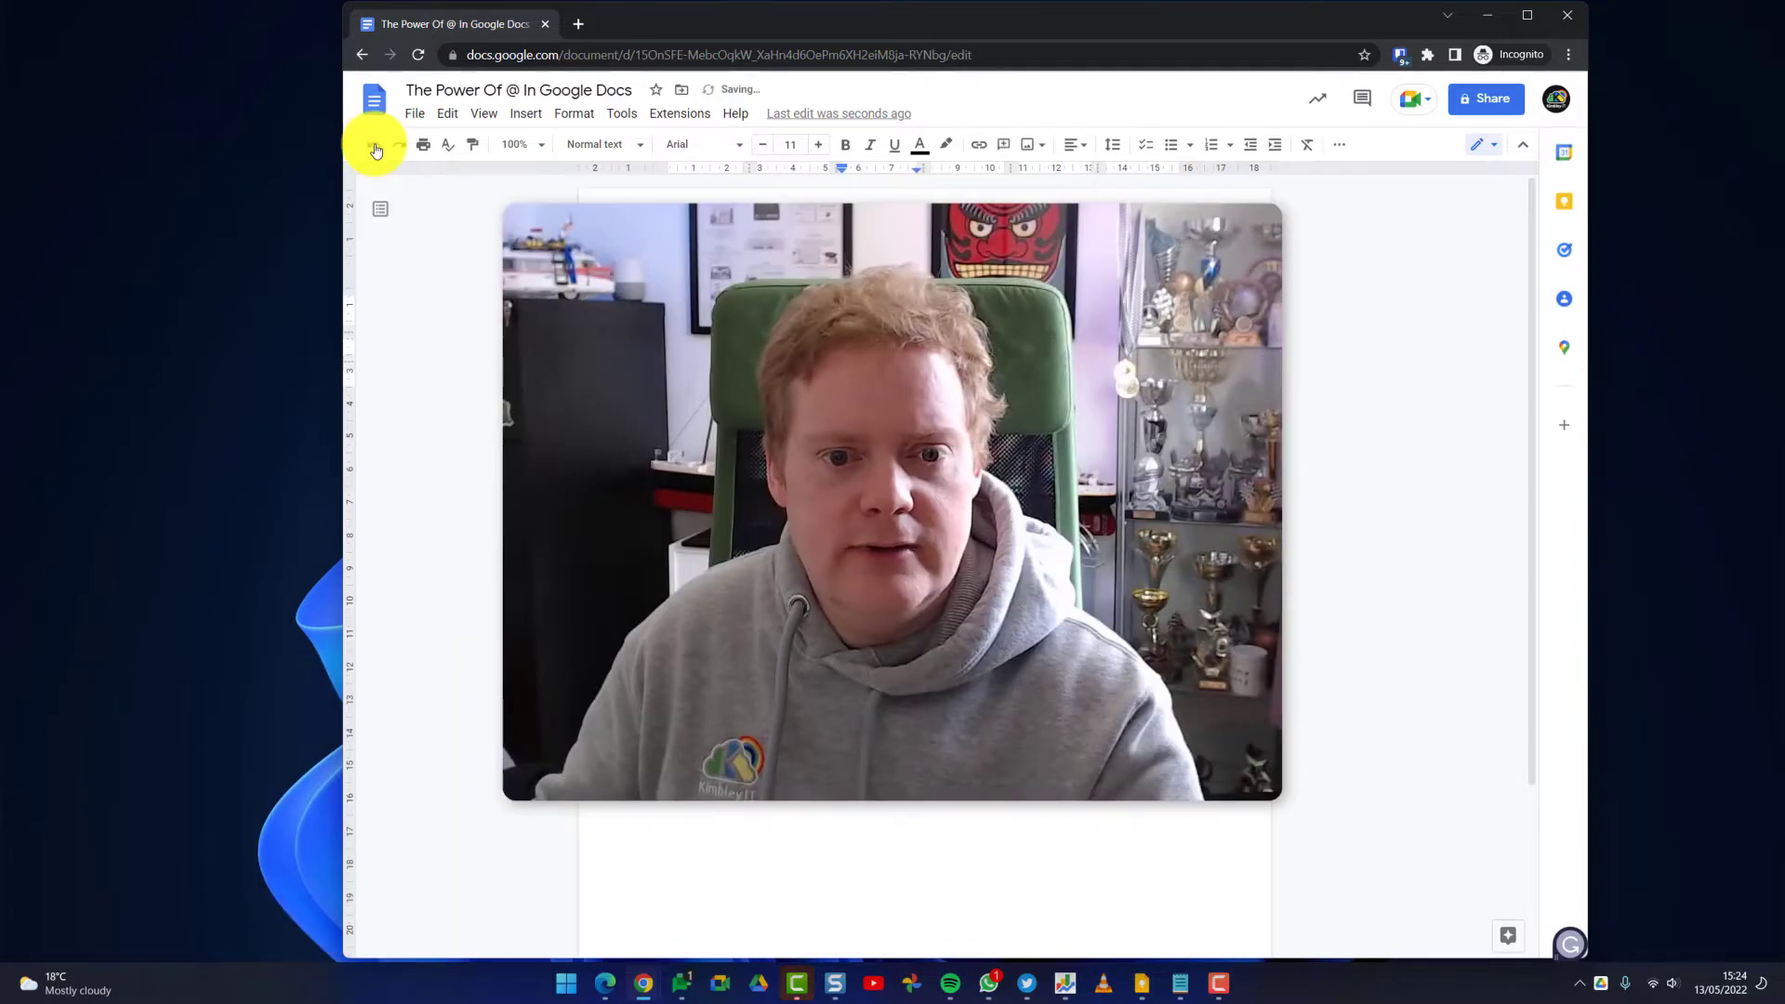
pyautogui.click(374, 146)
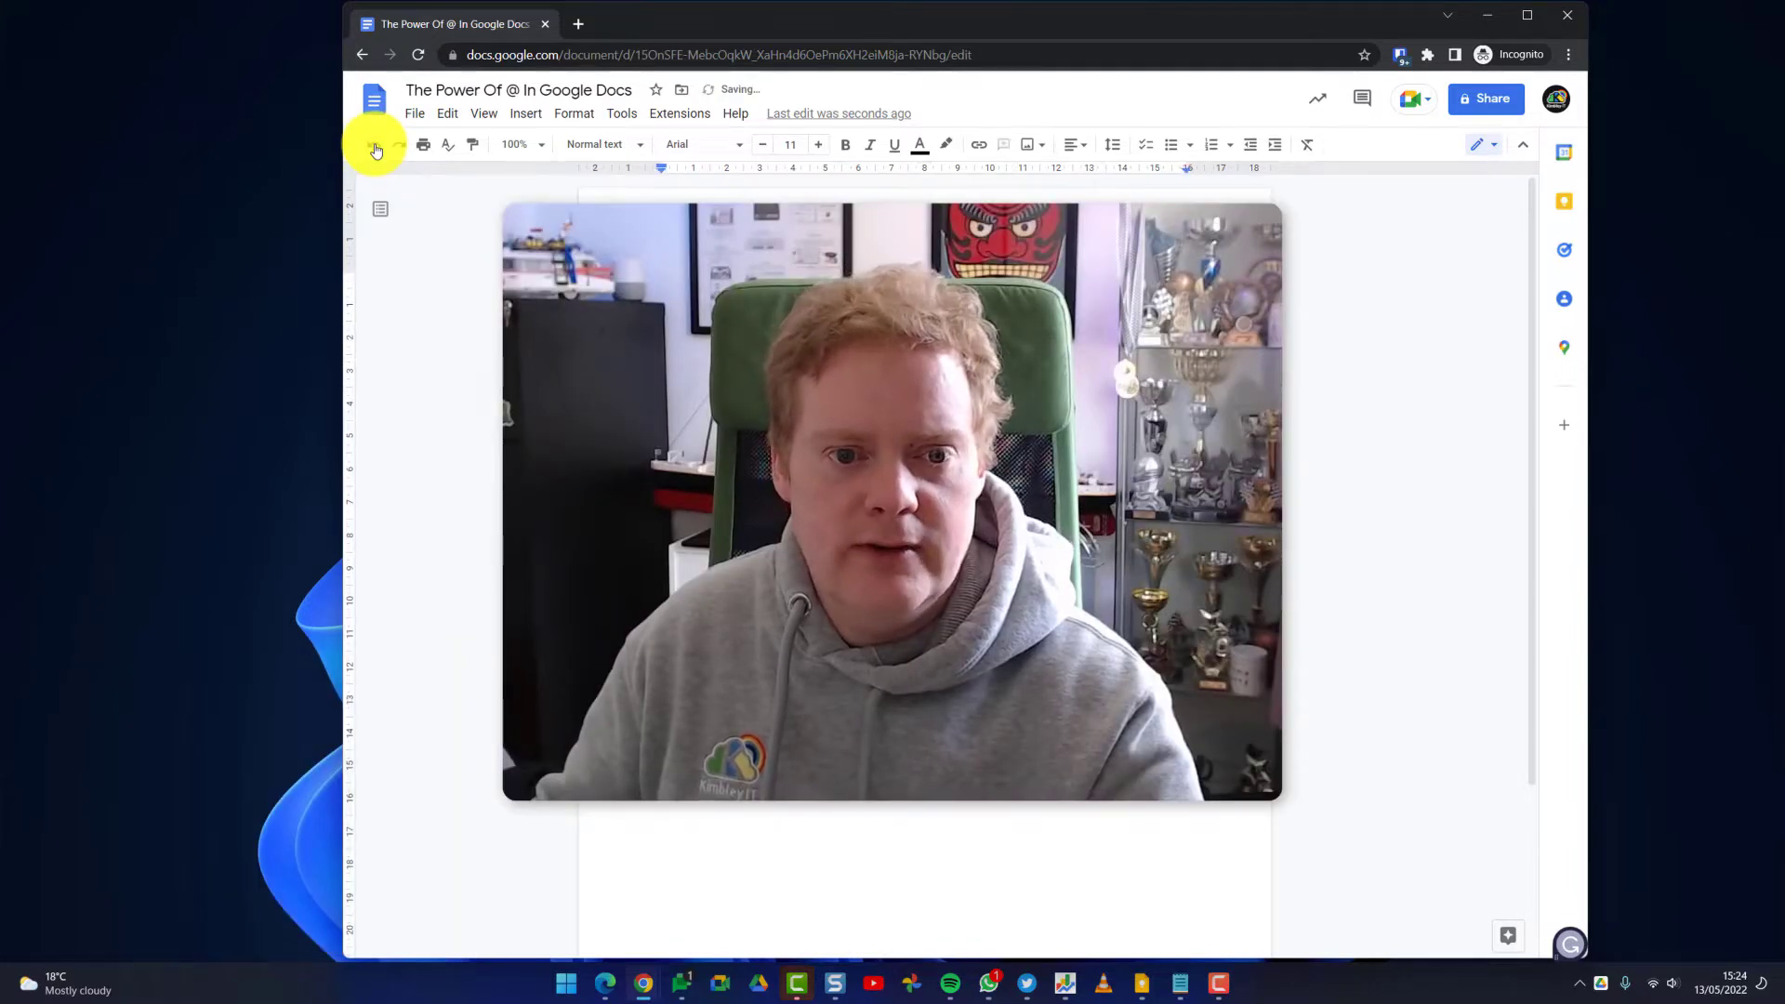